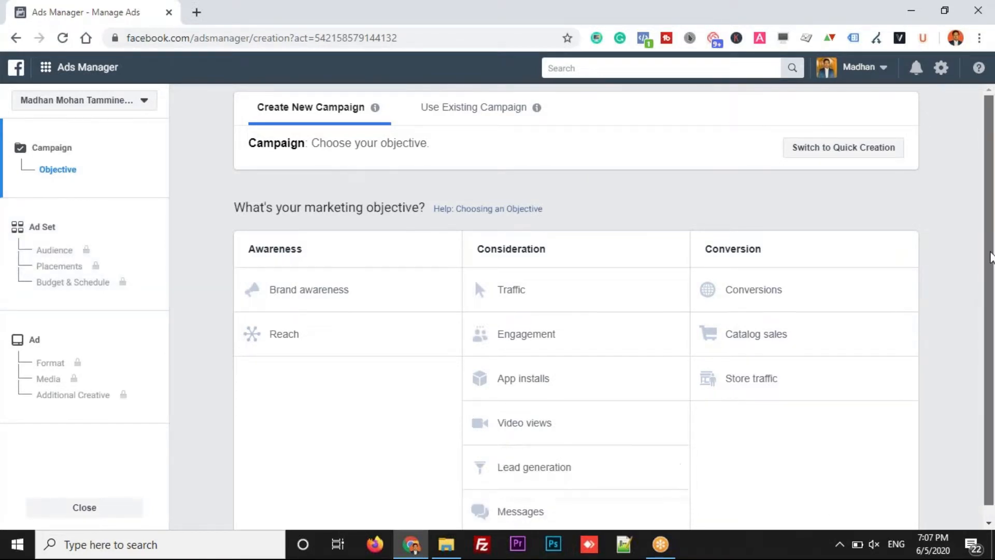
Choose Lead generation as the marketing objective and name the campaign DM Lead generation
scroll(984, 300, "down", 1)
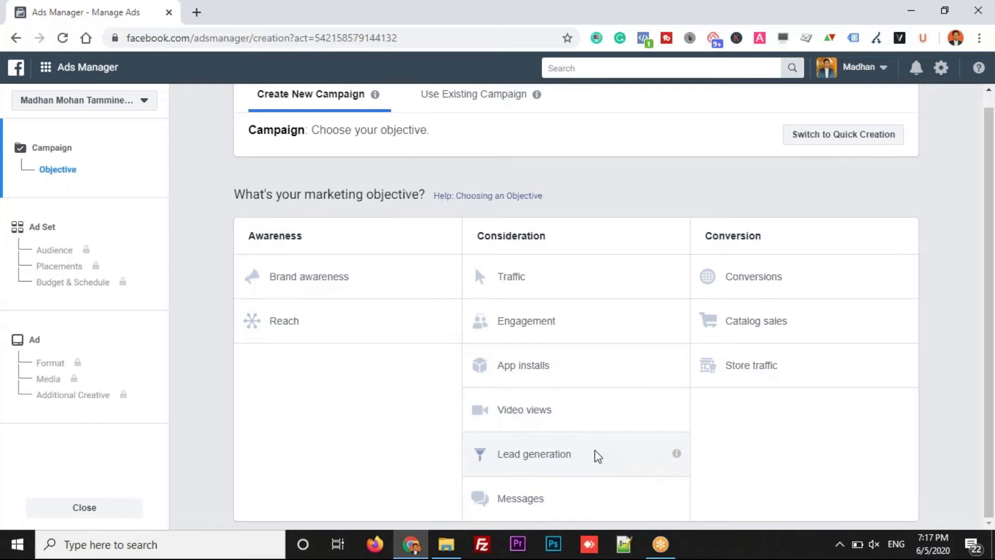
left_click(529, 455)
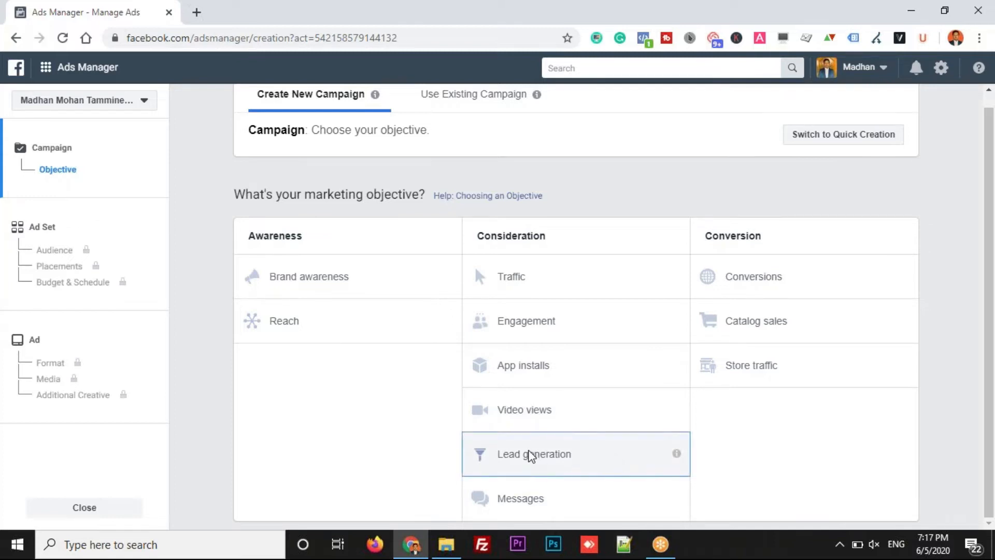
scroll(529, 455, "down", 2)
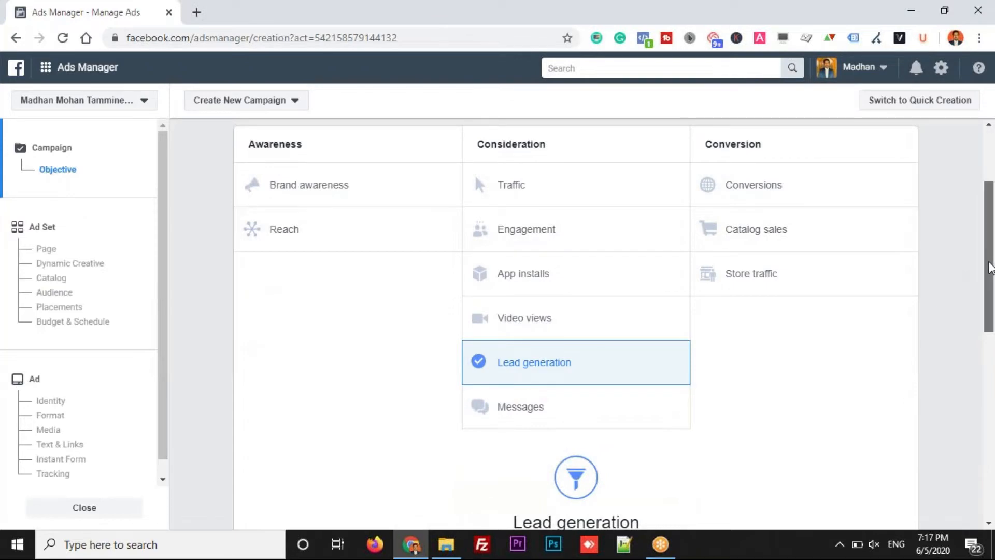
scroll(987, 286, "down", 1)
scroll(987, 287, "down", 6)
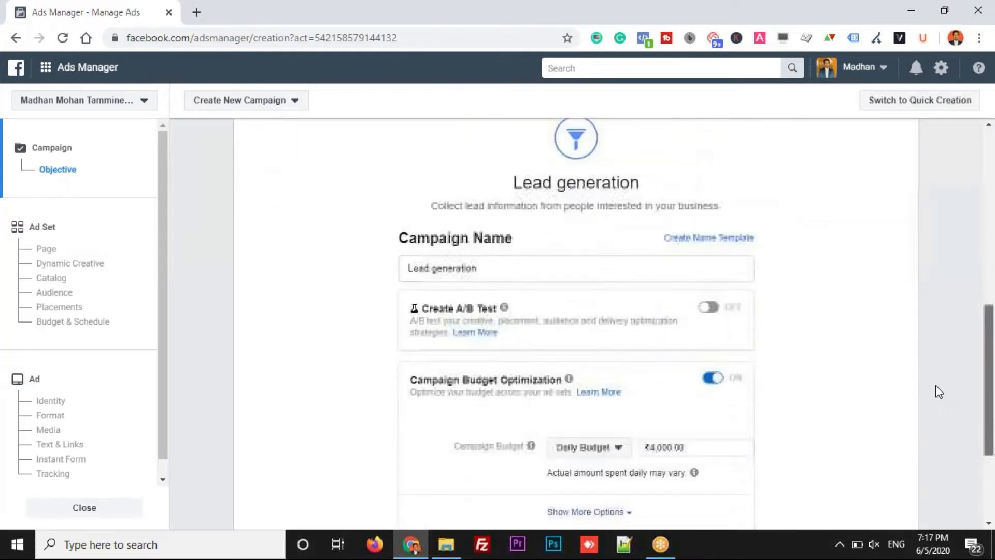
left_click(492, 245)
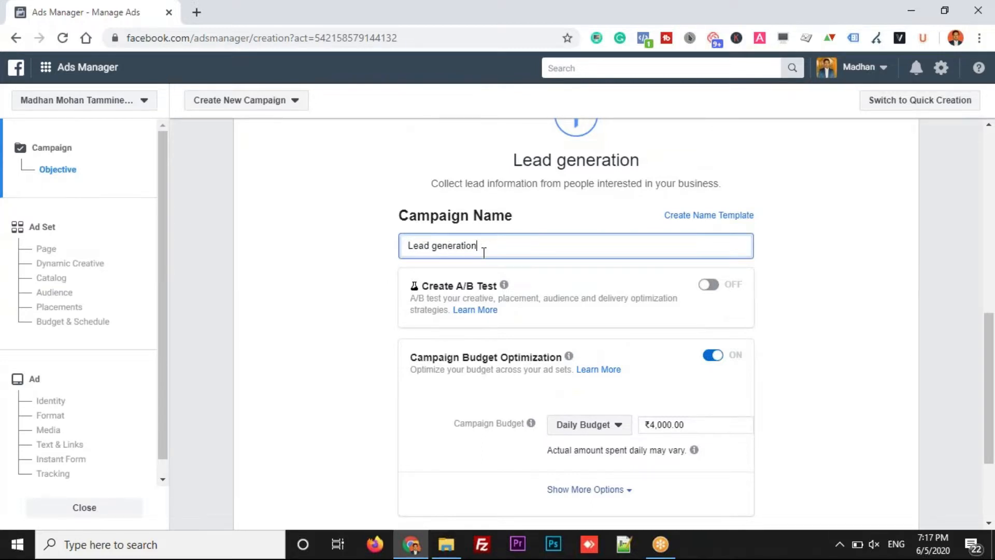
left_click_drag(482, 246, 393, 256)
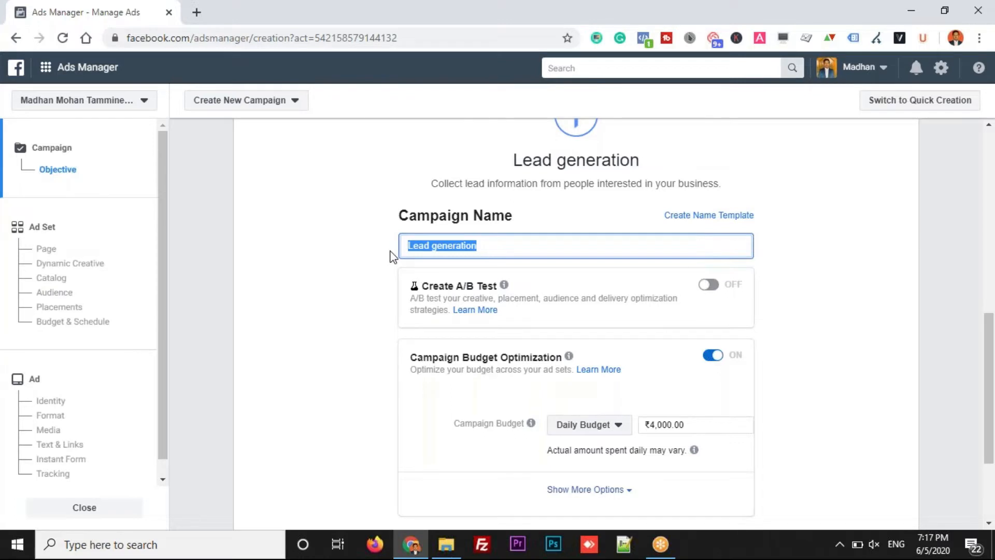
left_click(410, 243)
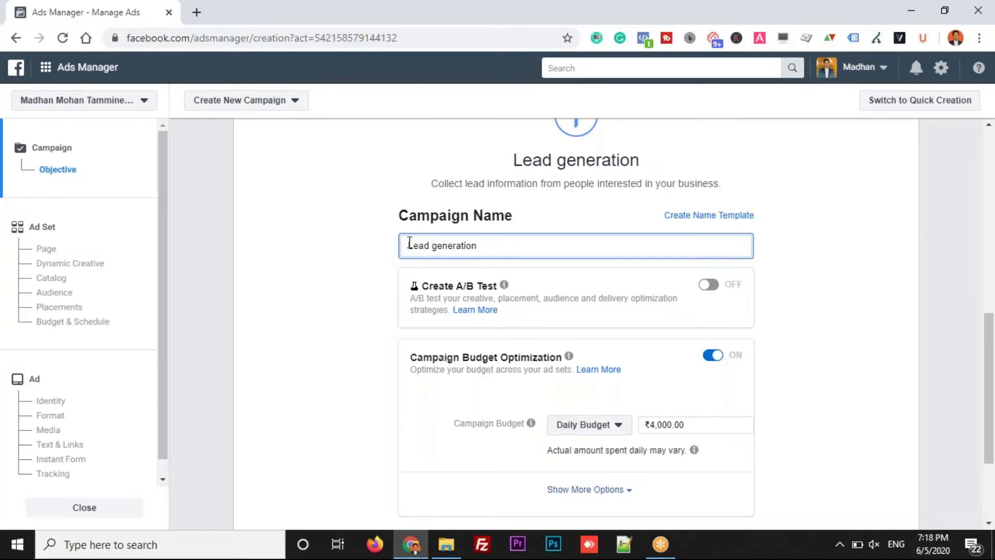
type("DM")
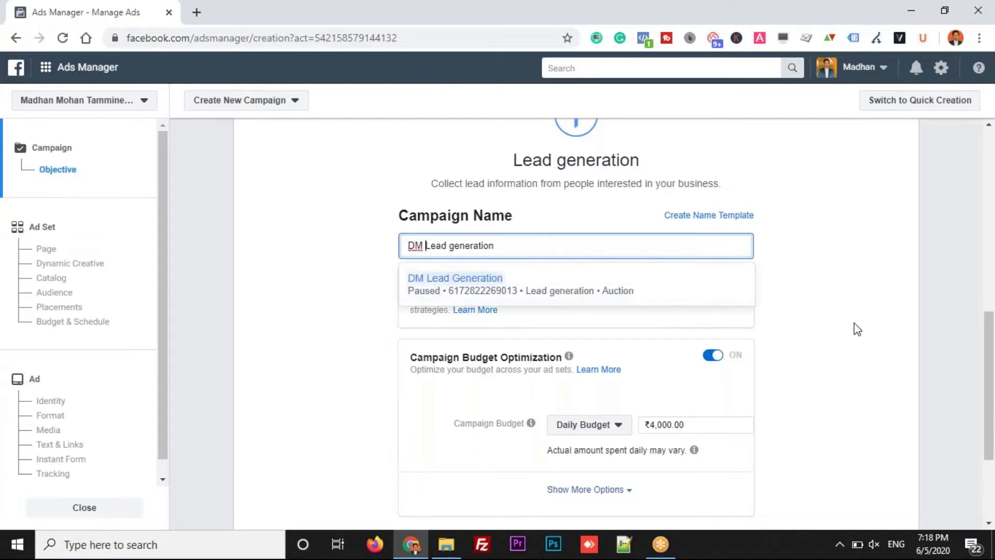
left_click(858, 329)
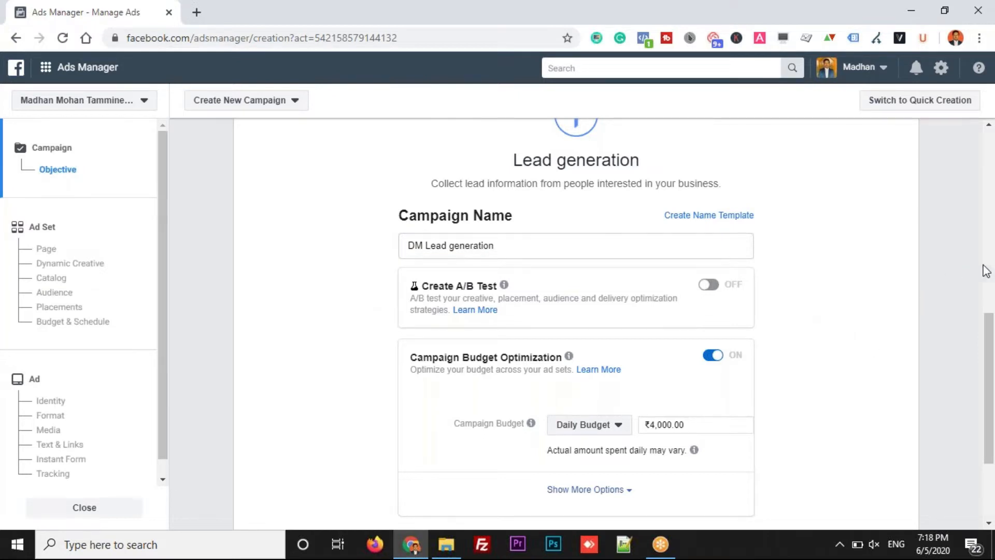
Set the campaign budget to a lifetime budget of ₹5,000
left_click_drag(986, 328, 987, 386)
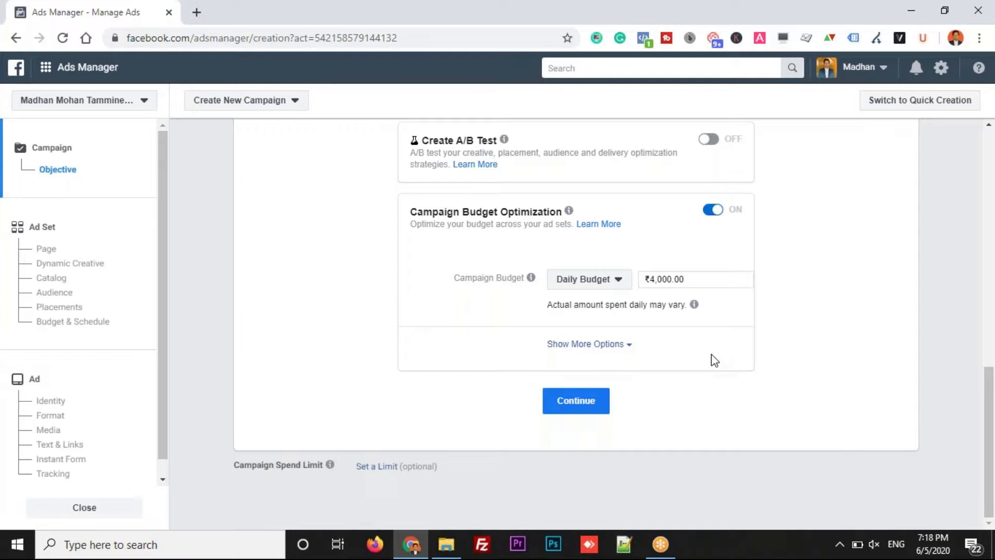
left_click(618, 283)
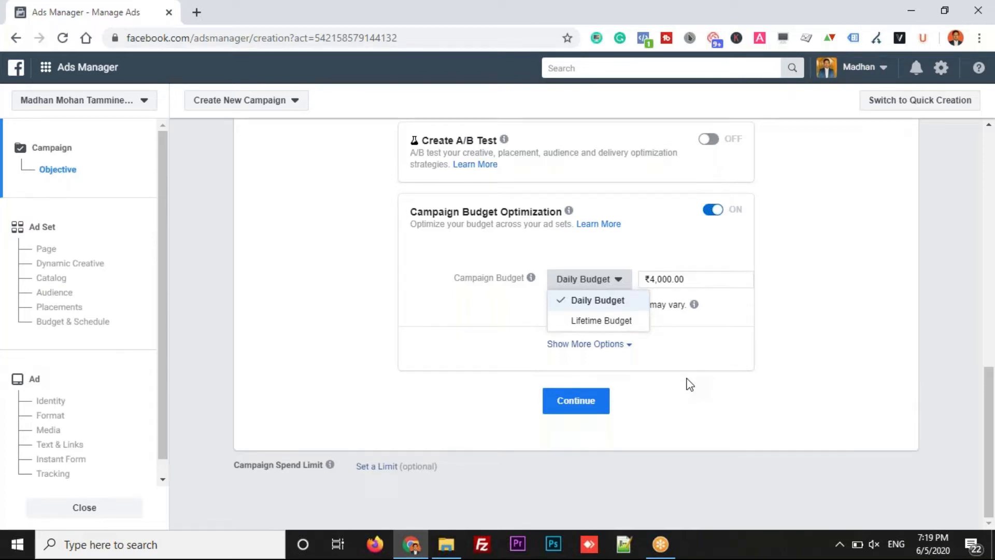
left_click(601, 321)
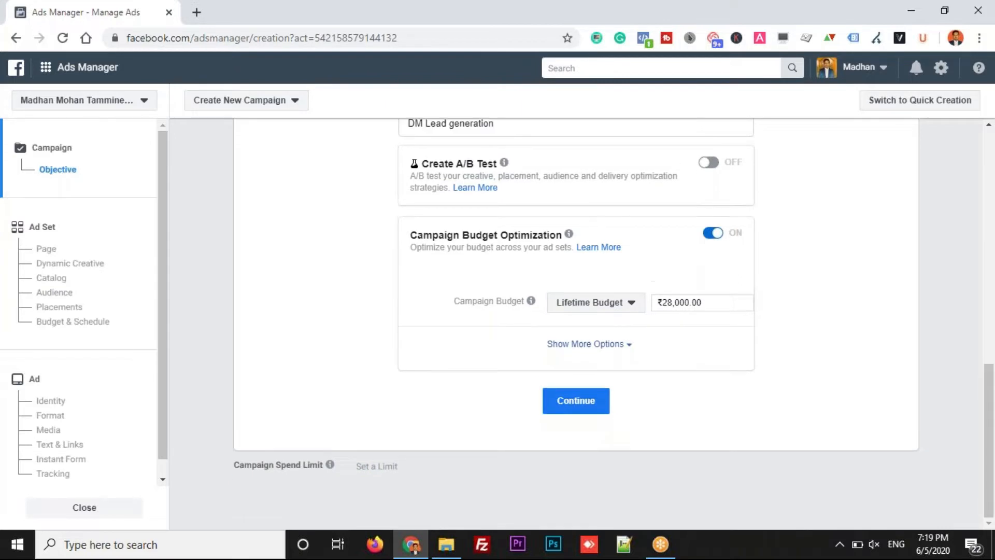
left_click_drag(662, 304, 673, 305)
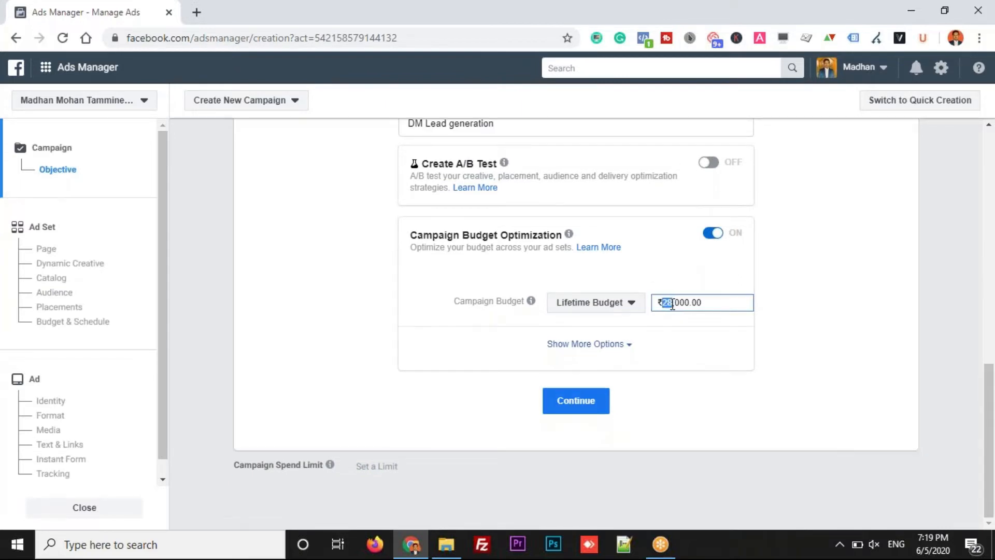
type("5")
left_click(731, 348)
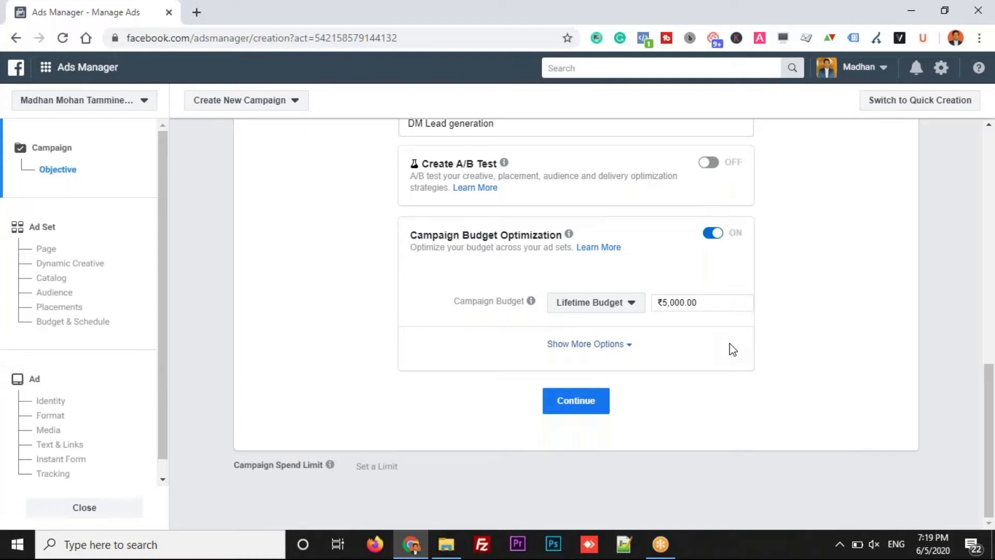
Set the campaign budget to a daily budget of ₹200 and continue to the ad set settings
left_click(625, 305)
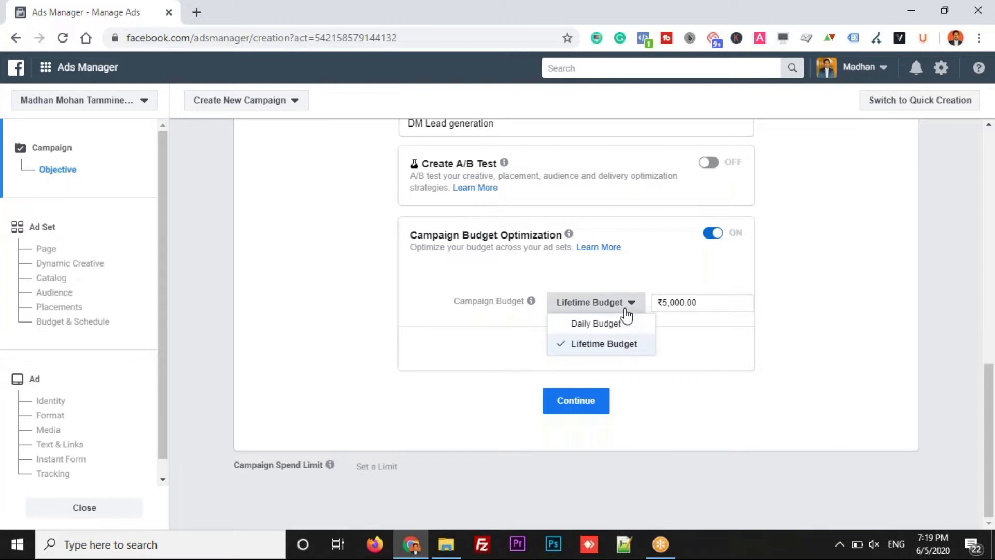
left_click(597, 326)
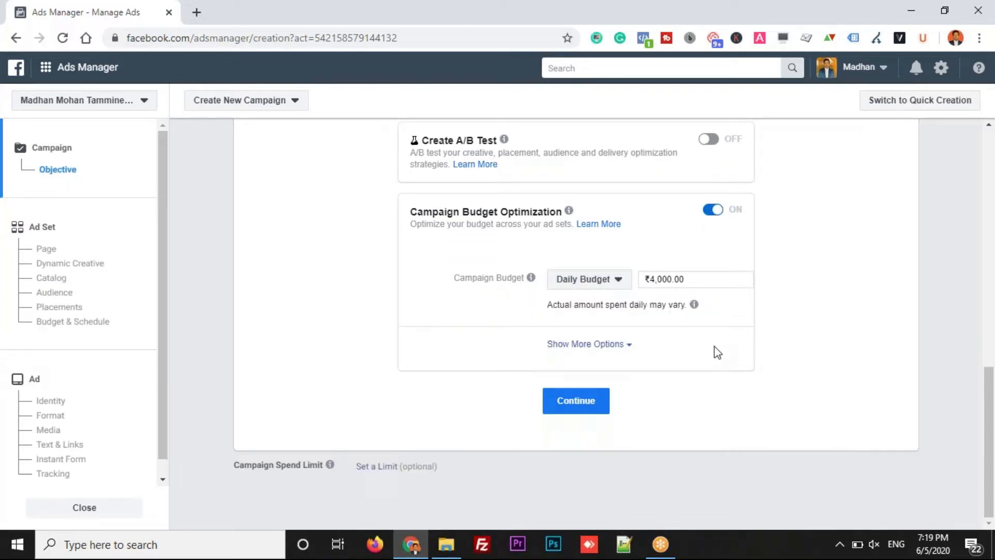
left_click(653, 279)
left_click_drag(653, 279, 662, 282)
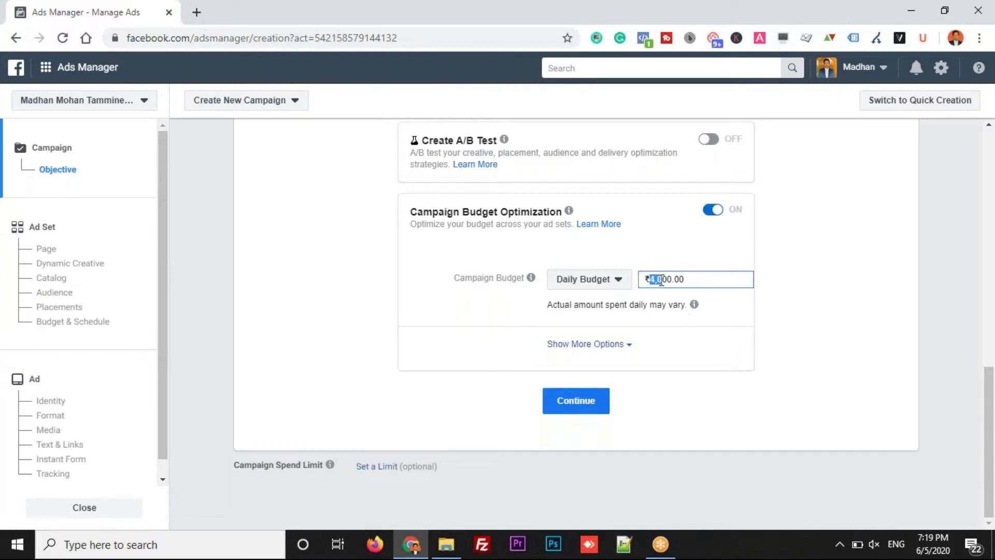
type("2")
left_click(776, 343)
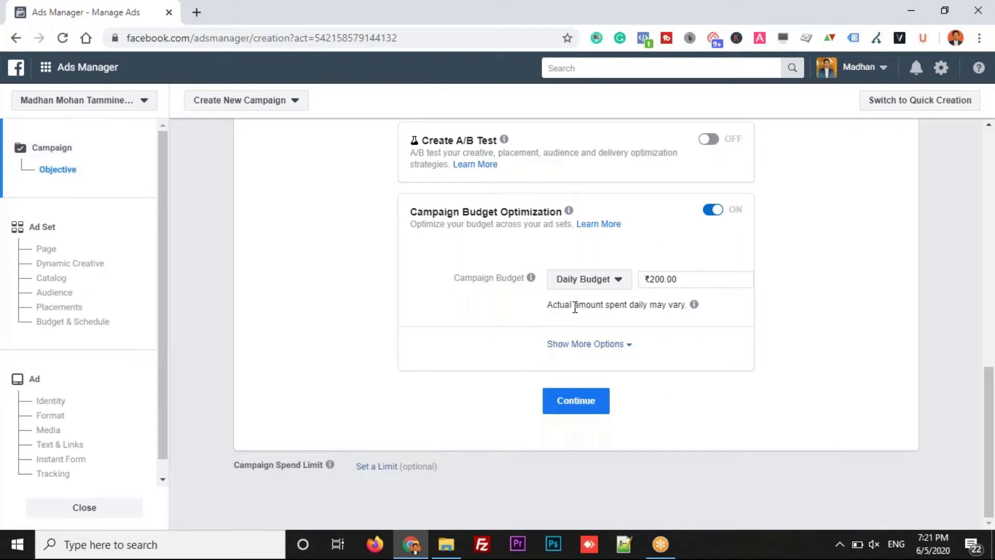
left_click(575, 413)
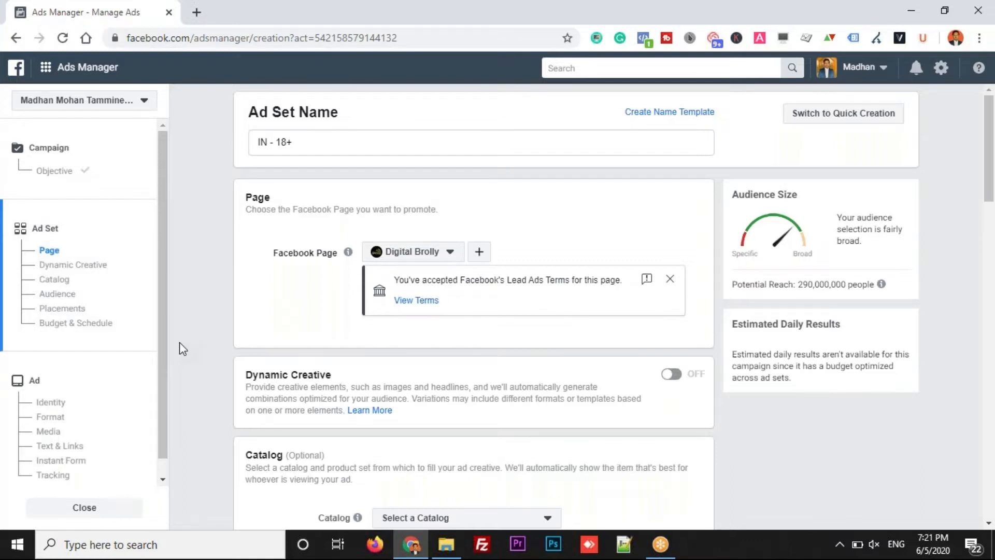
Replace the country code in the ad set name with the cities Hyd Chennai Pune Mumbai
left_click_drag(301, 141, 231, 135)
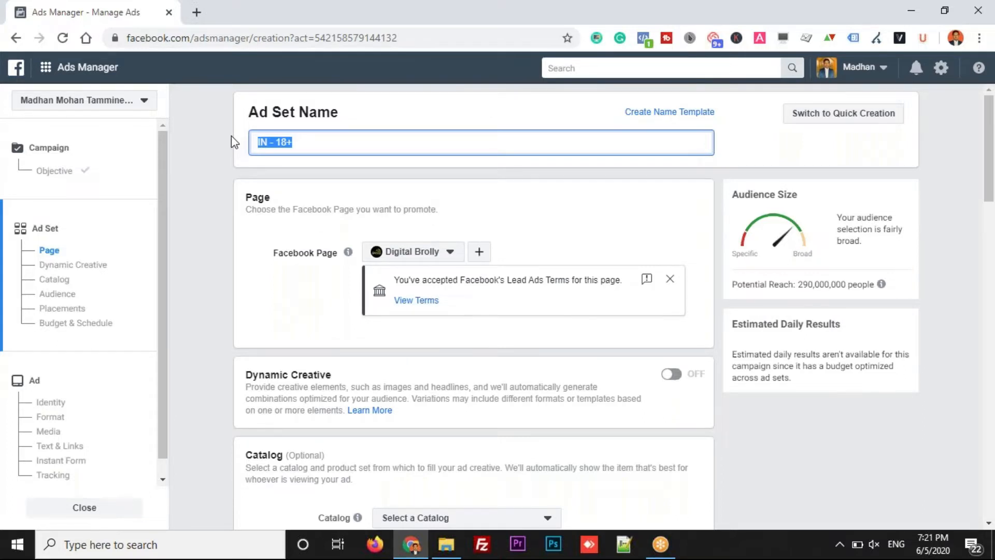
left_click(329, 134)
double_click(263, 142)
left_click(269, 139)
key("BackSpace")
key("BackSpace")
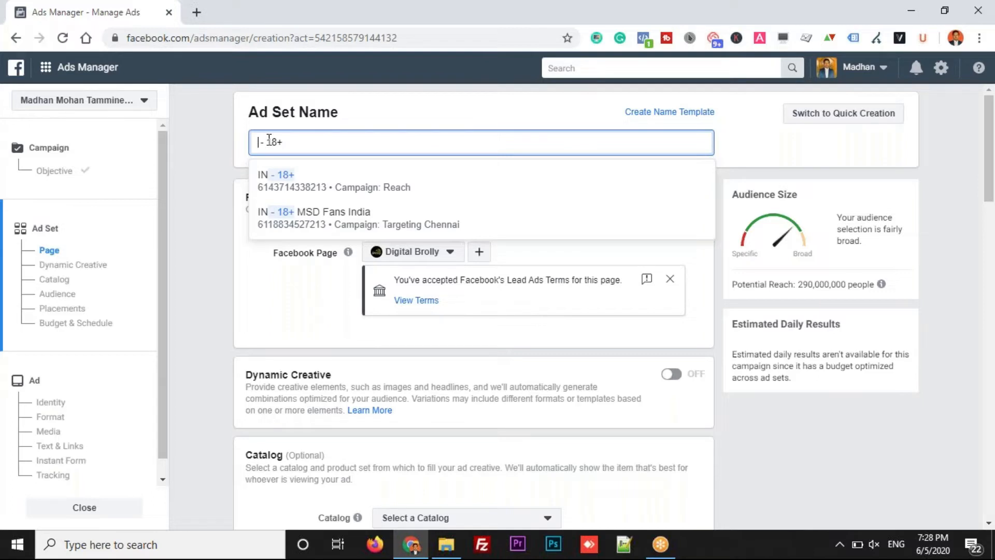
type("Hyd")
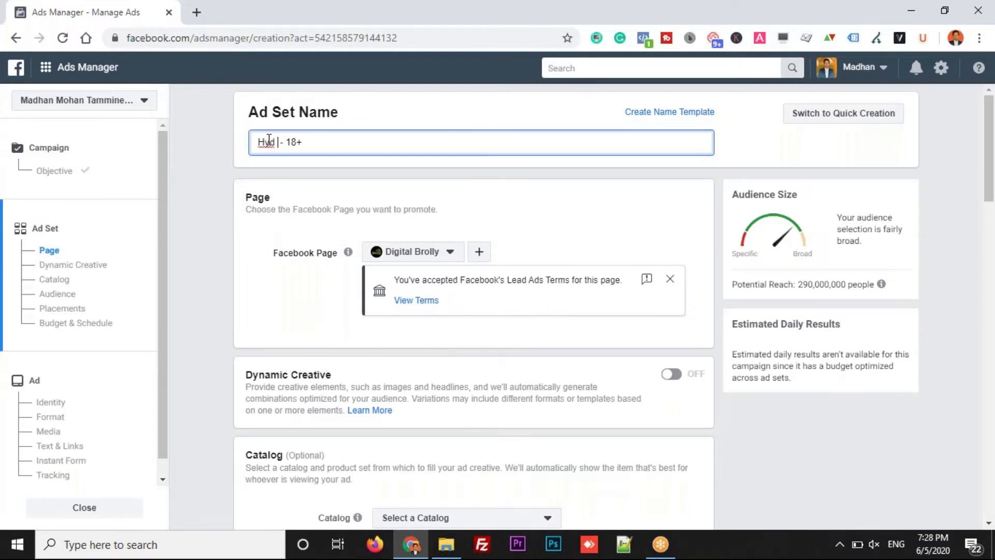
type(" Chennai Pune mumbai")
left_click(344, 142)
key("BackSpace")
type("M")
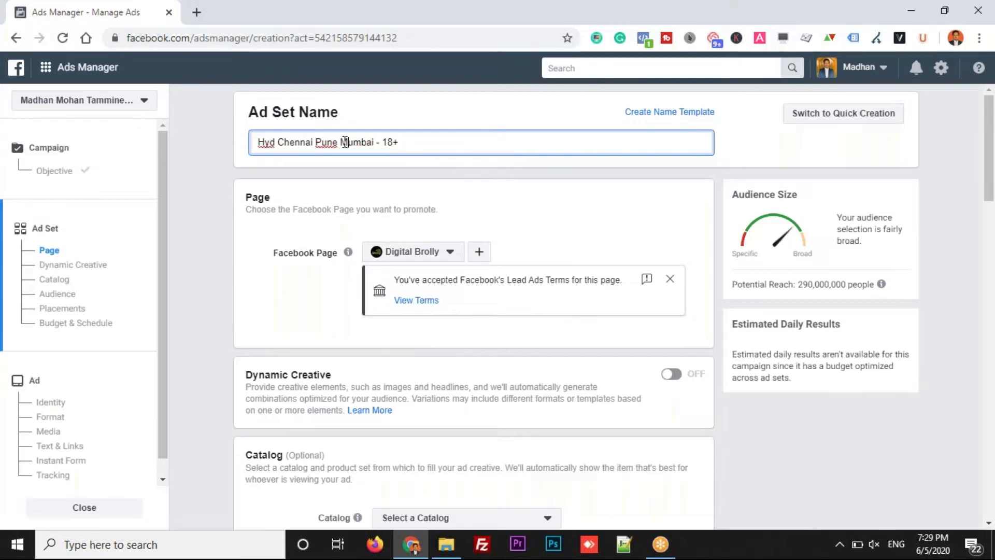
Complete the ad set name so that it reads Hyd Chennai Pune Mumbai || 21 35 || MF || DM
left_click(385, 143)
key("BackSpace")
key("BackSpace")
type("||")
key("BackSpace")
key("BackSpace")
type("21 35 || MF")
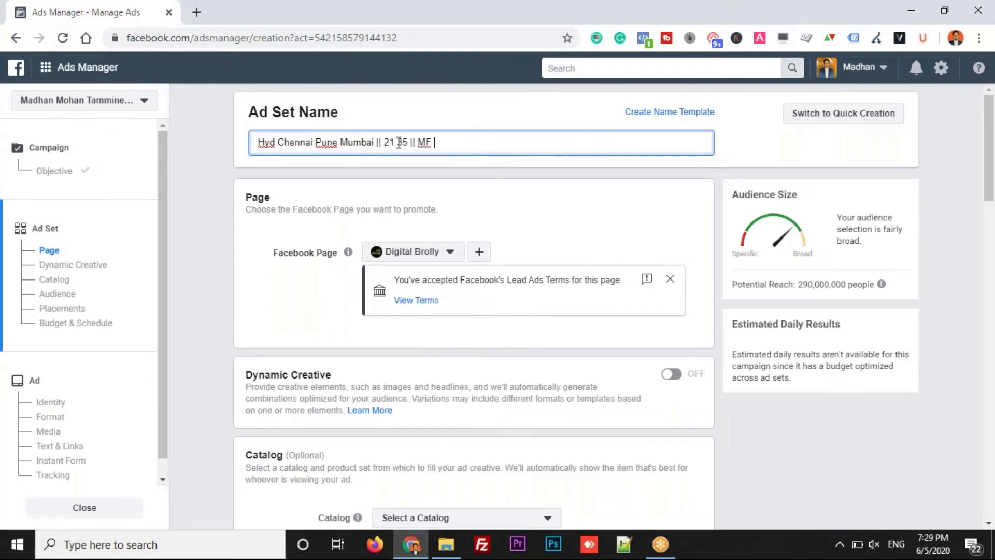
type(" || DM")
left_click(217, 184)
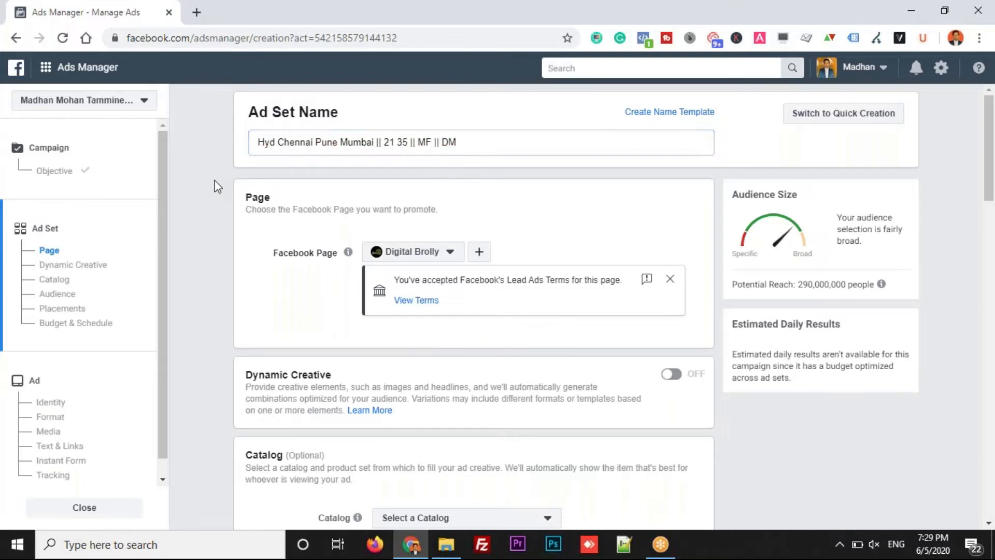
left_click_drag(475, 139, 91, 140)
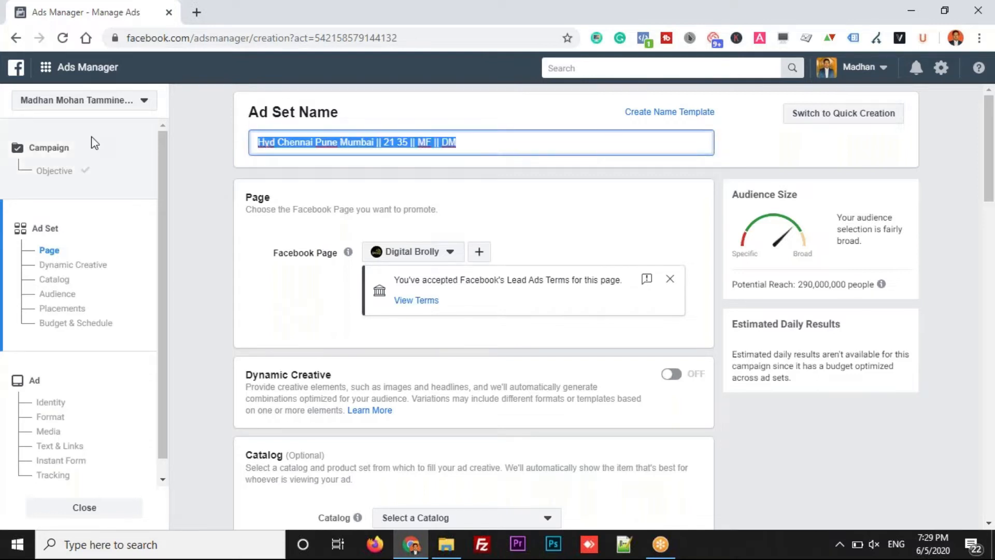
left_click(215, 222)
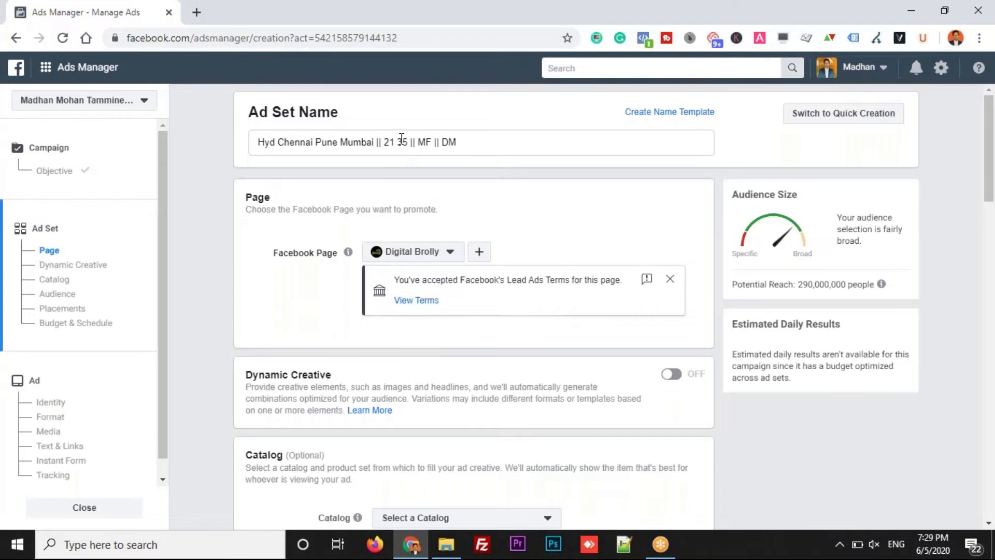
left_click(424, 141)
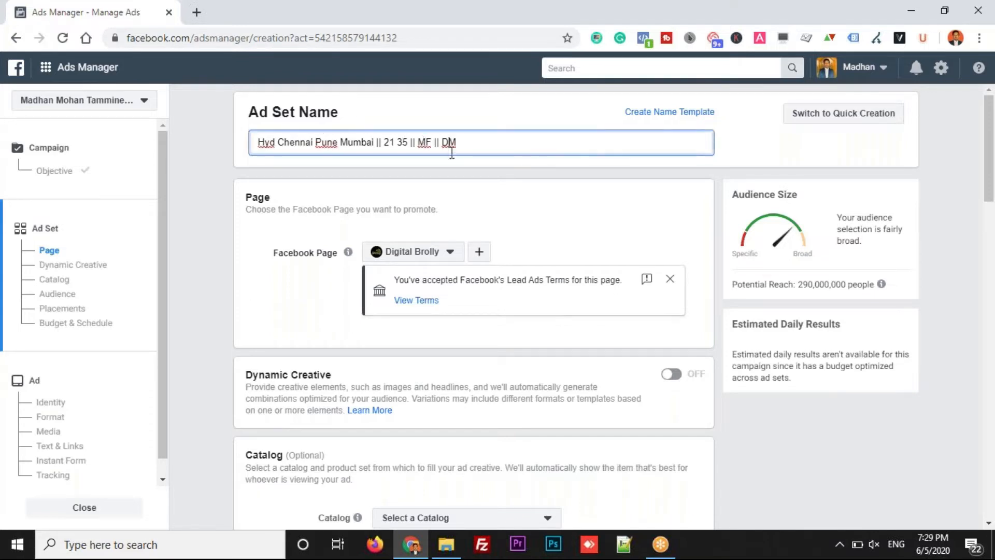
left_click(453, 171)
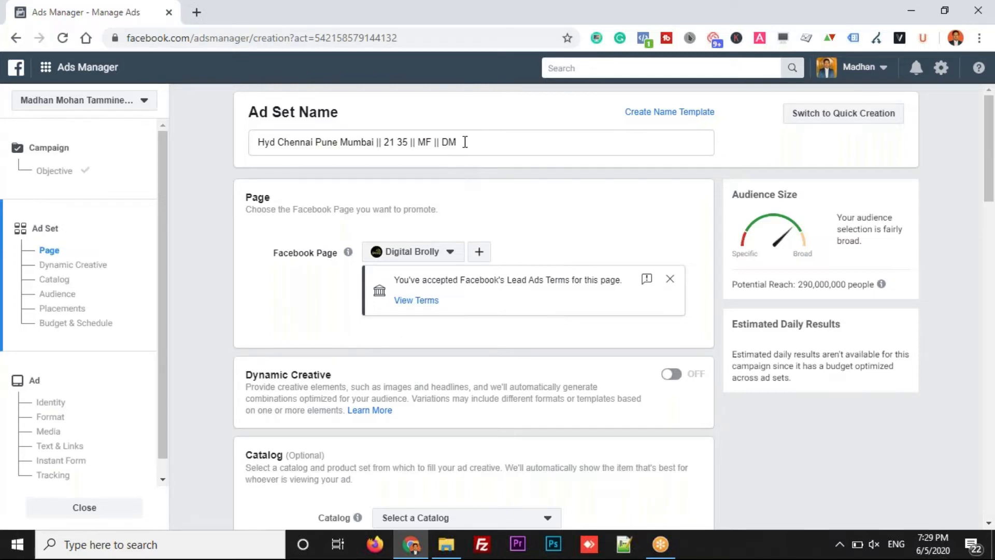
Dismiss the Lead Ads Terms notice and check the available Facebook Pages, keeping Digital Brolly selected
left_click(670, 280)
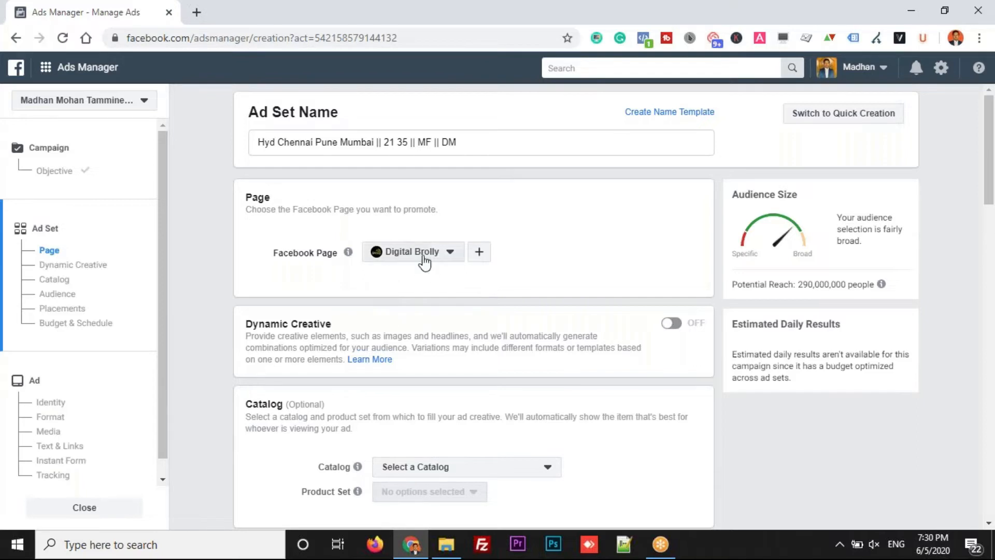
left_click(450, 253)
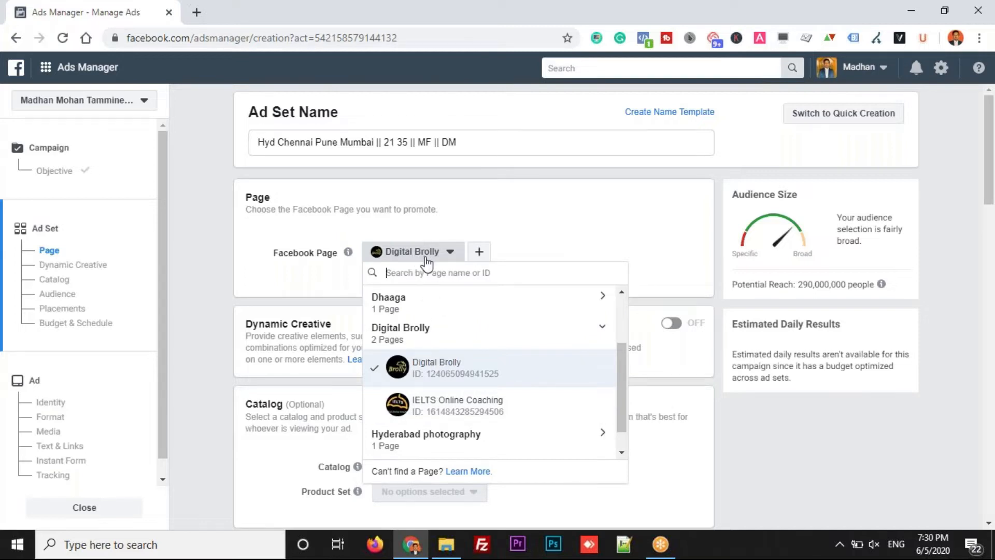
left_click(535, 250)
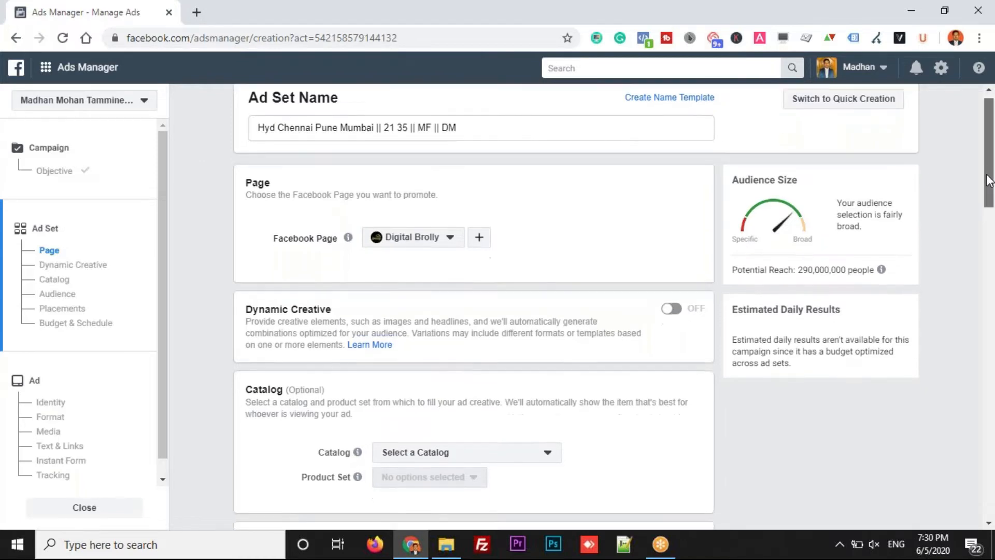
Add the city of Hyderabad, Telangana, India to the audience locations in place of the whole country
scroll(937, 310, "down", 8)
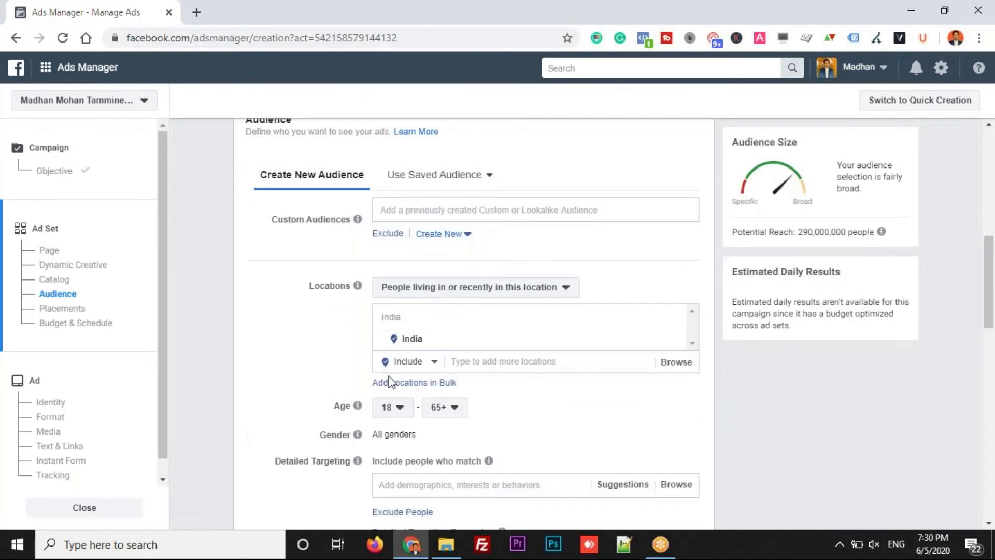
scroll(389, 170, "down", 3)
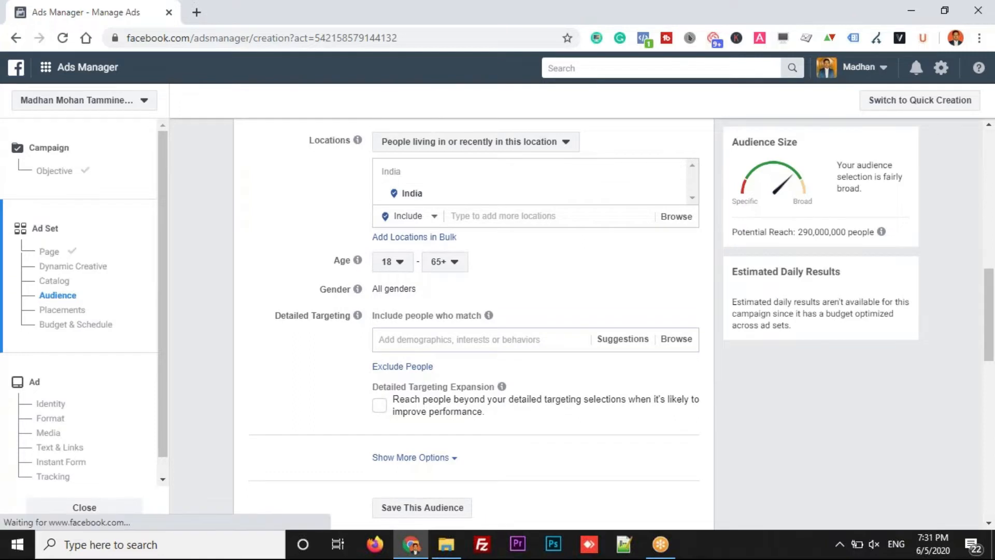
left_click(503, 216)
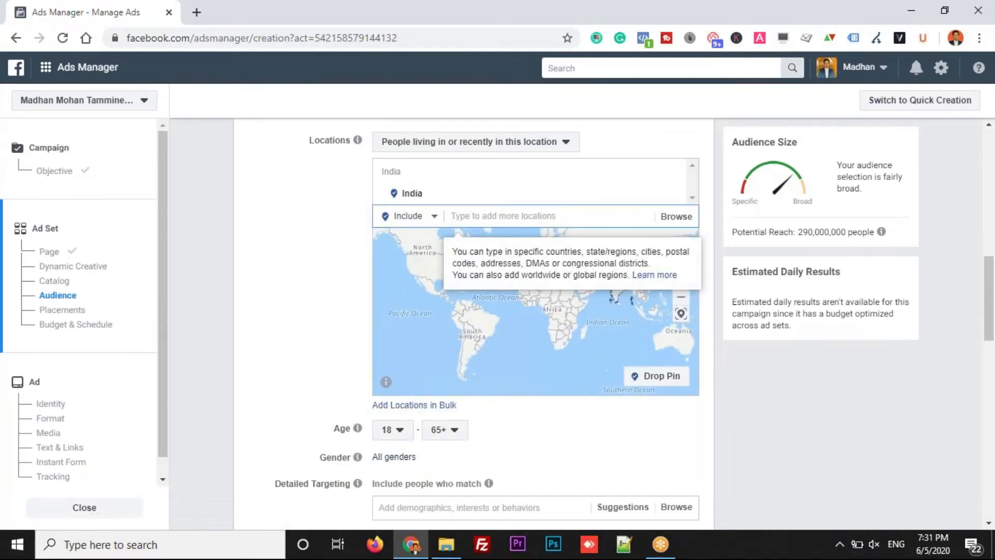
type("hyderab")
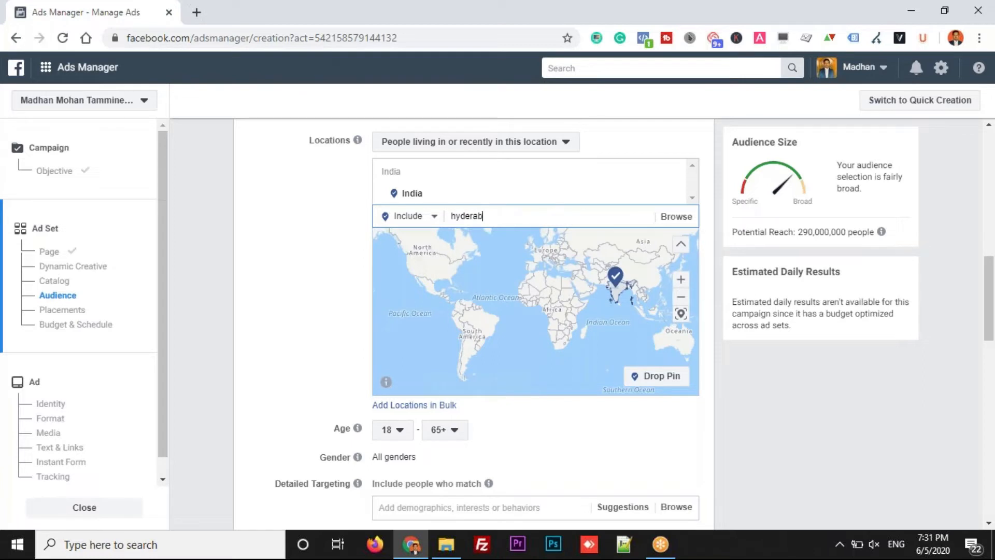
type("d")
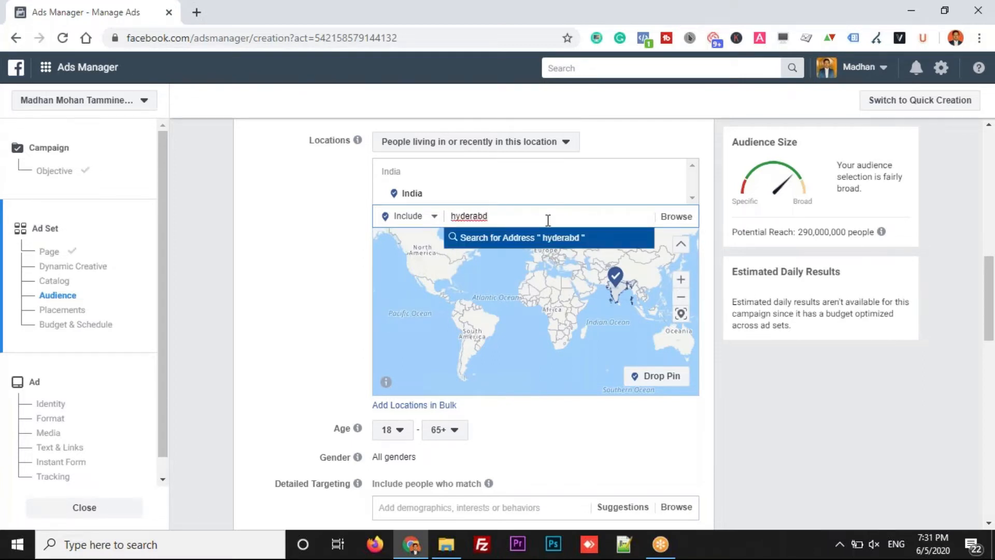
double_click(484, 211)
type("a")
key("BackSpace")
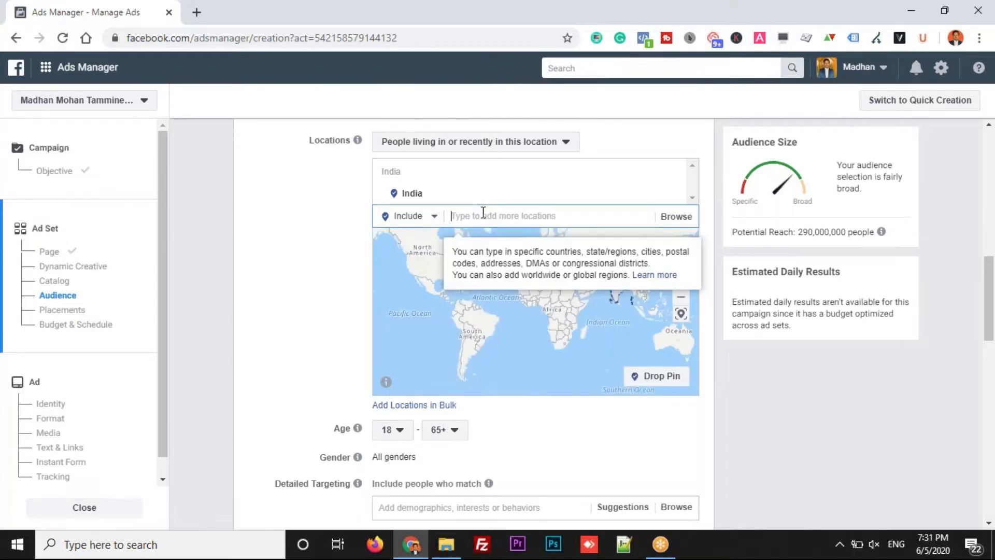
type("hydera")
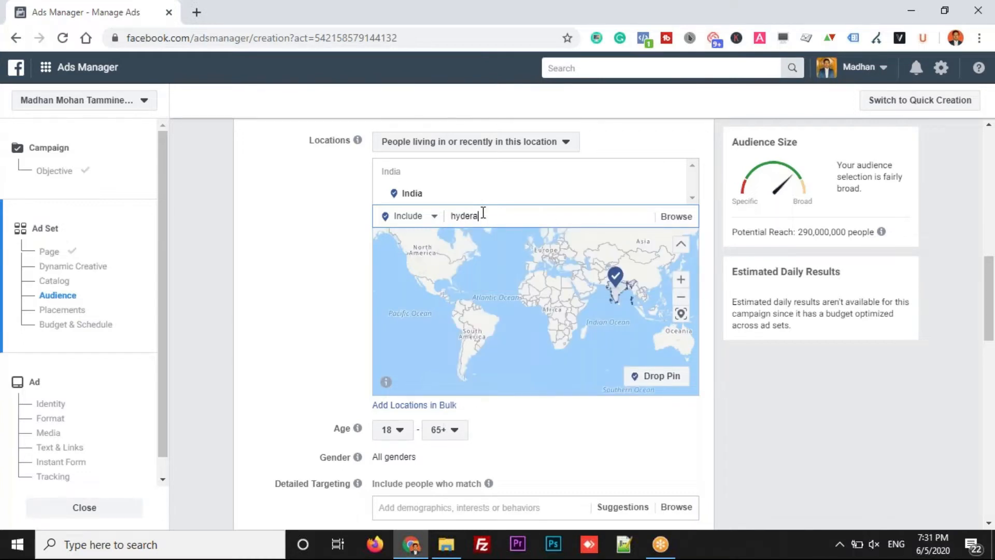
type("bad")
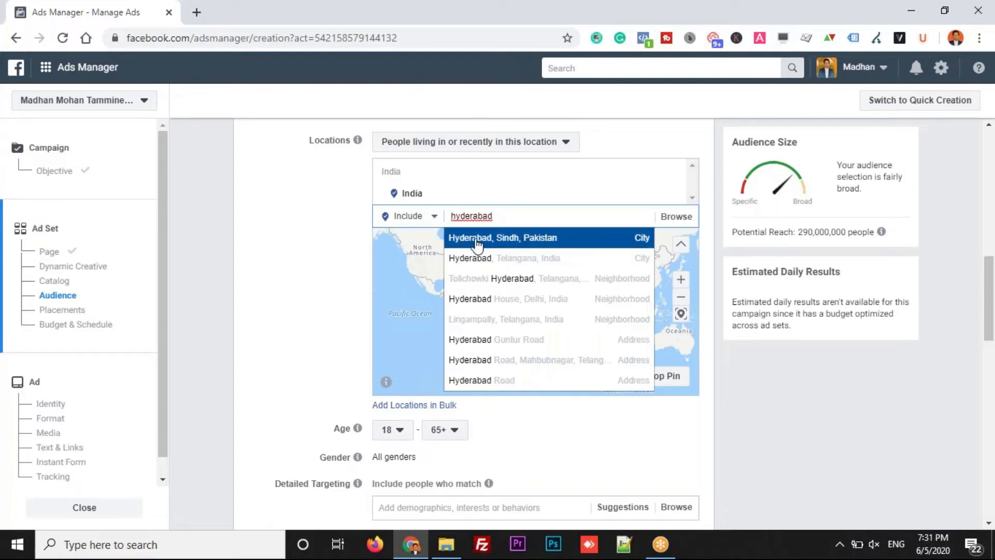
left_click(519, 265)
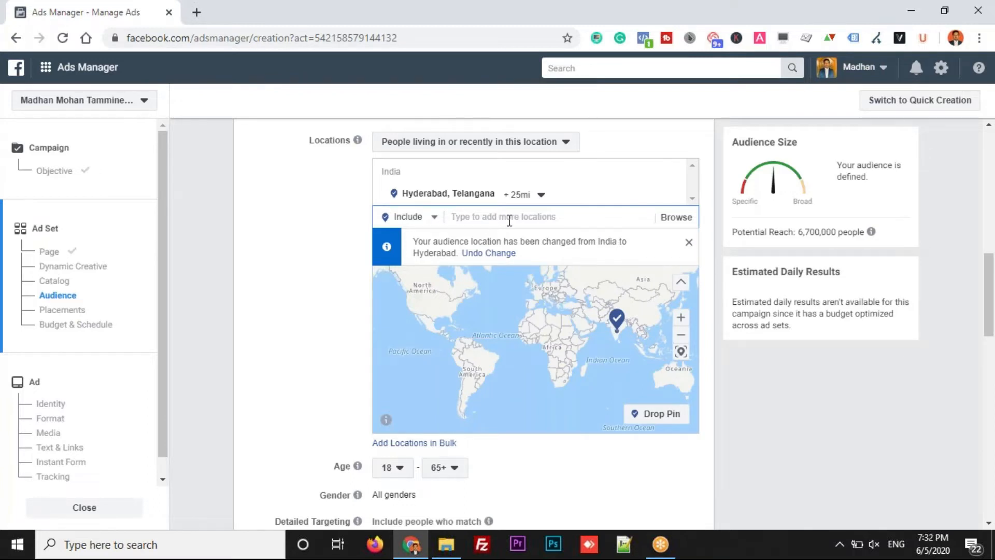
type("ap")
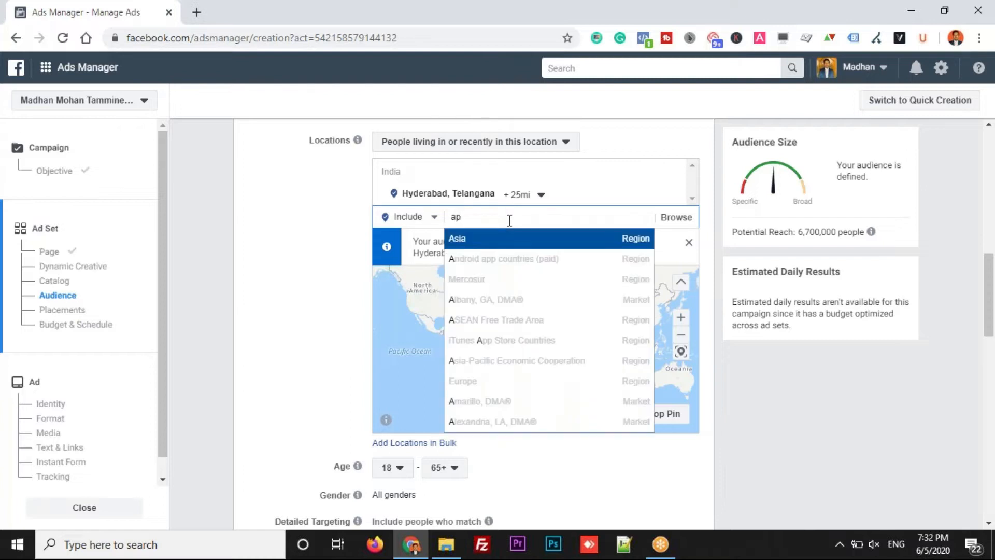
key("BackSpace")
type("ndhra")
key("BackSpace")
key("BackSpace")
key("BackSpace")
key("BackSpace")
key("BackSpace")
key("BackSpace")
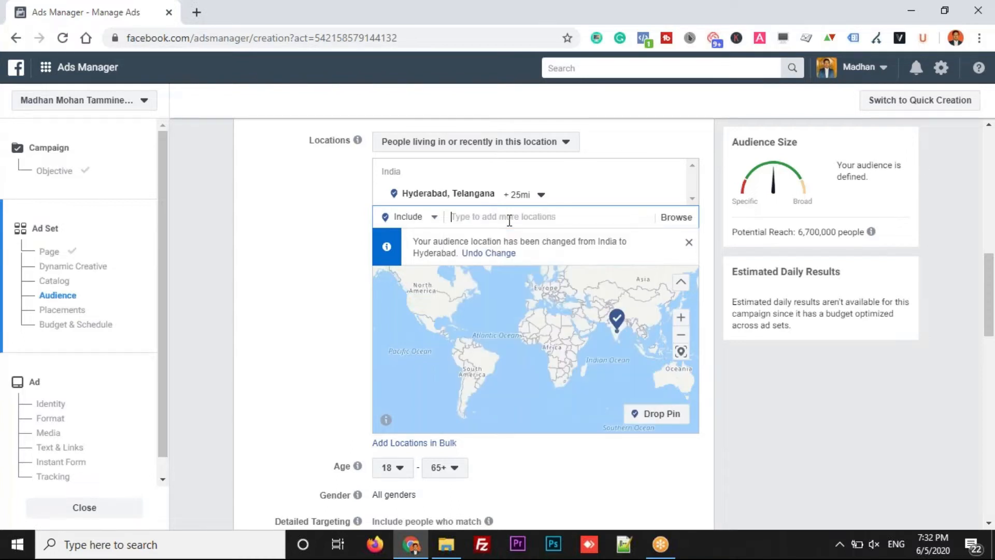
Add the cities Mumbai, Maharashtra and Chennai, Tamil Nadu to the audience locations
type("mumba")
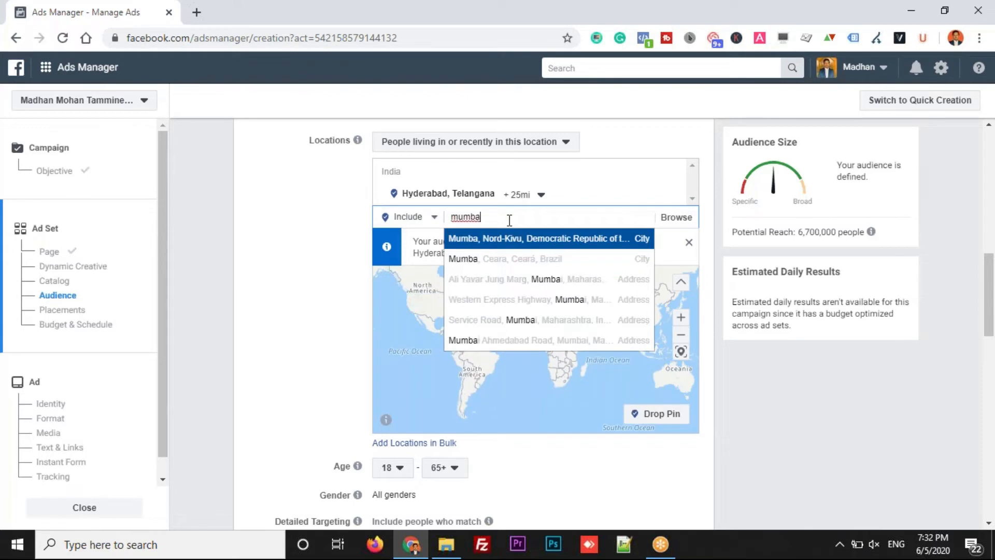
type("i")
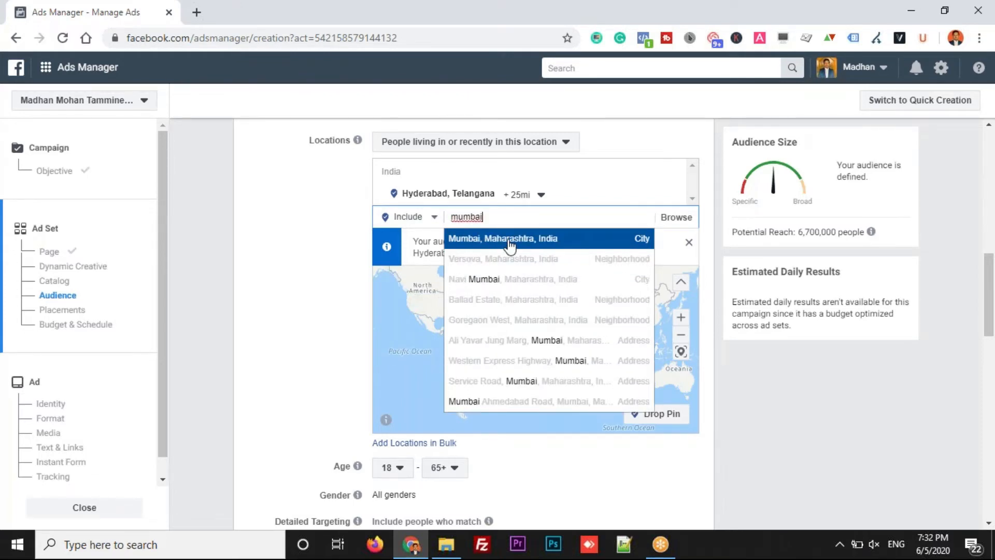
left_click(511, 242)
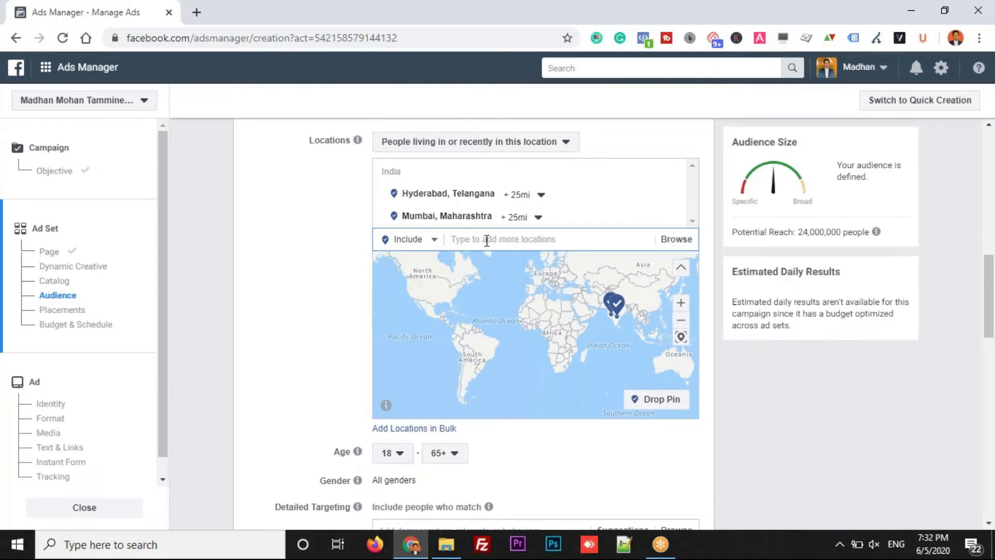
type("chenna")
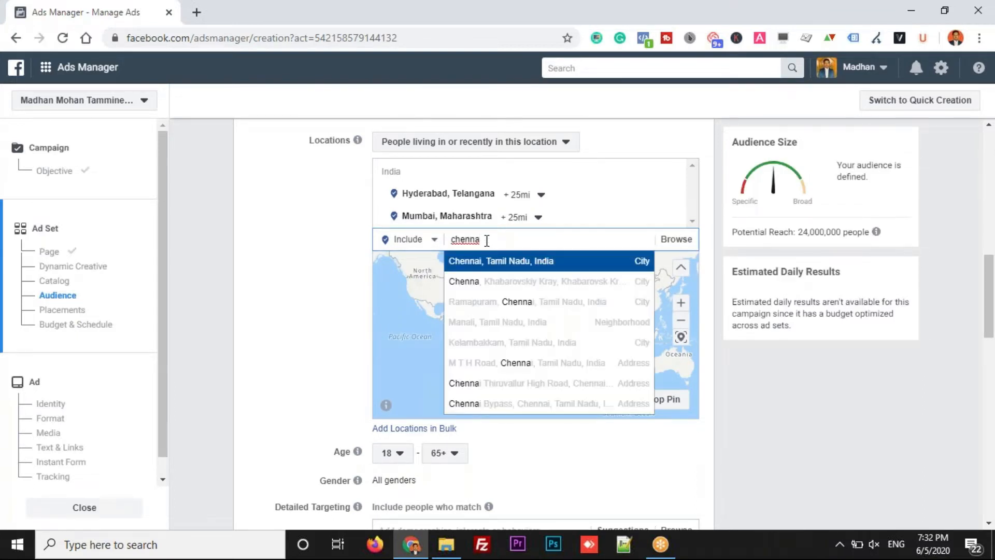
left_click(490, 261)
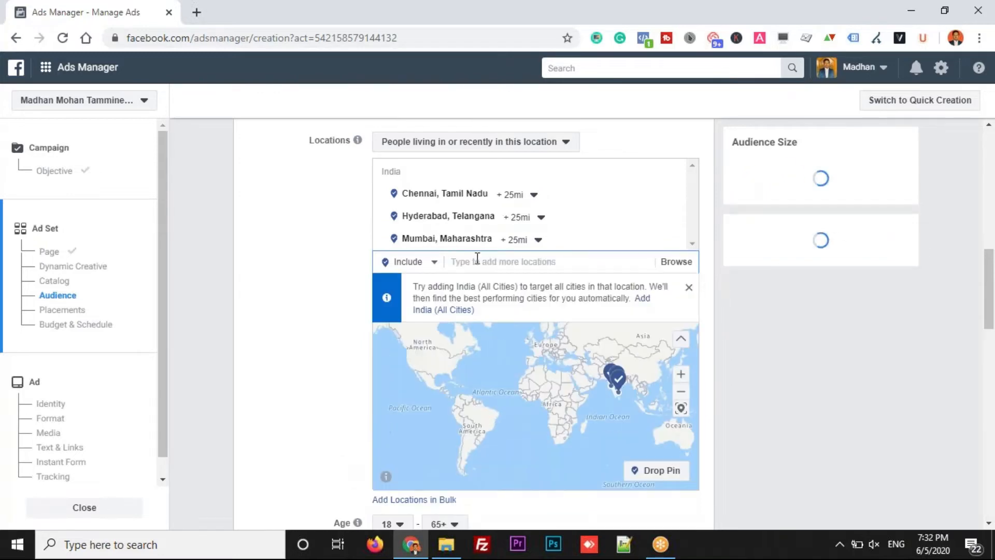
Add the city of Pune, Maharashtra to the audience locations and check the potential reach
type("pune")
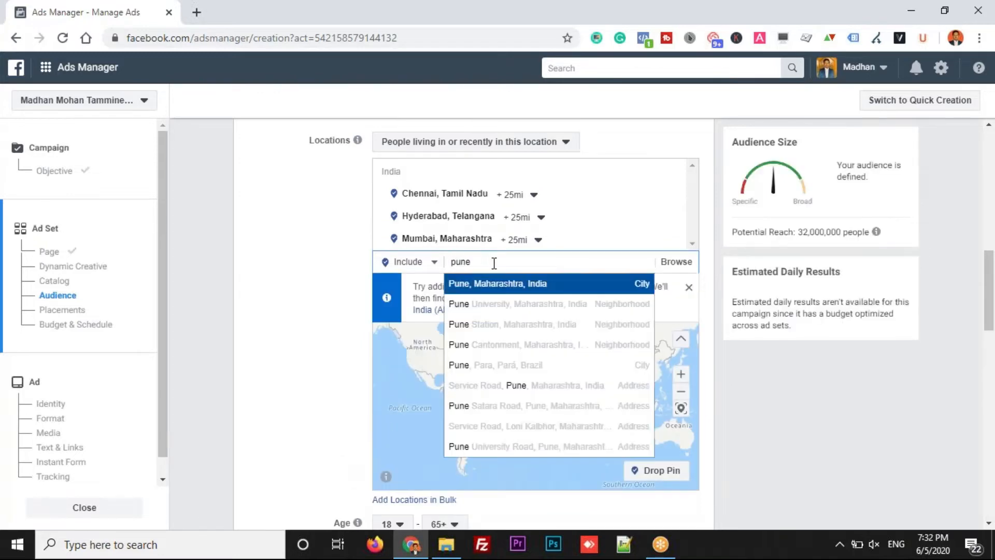
left_click(506, 284)
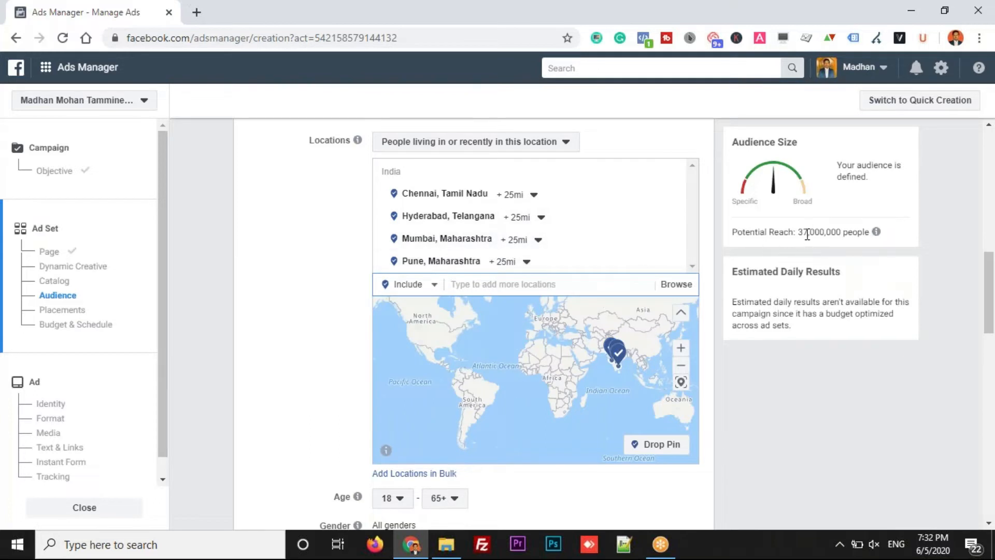
double_click(838, 231)
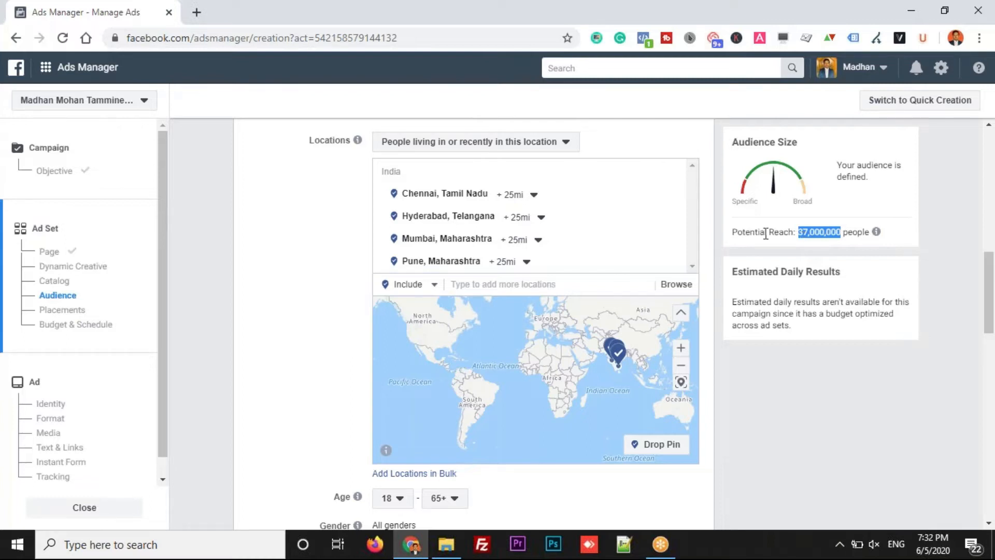
left_click(830, 459)
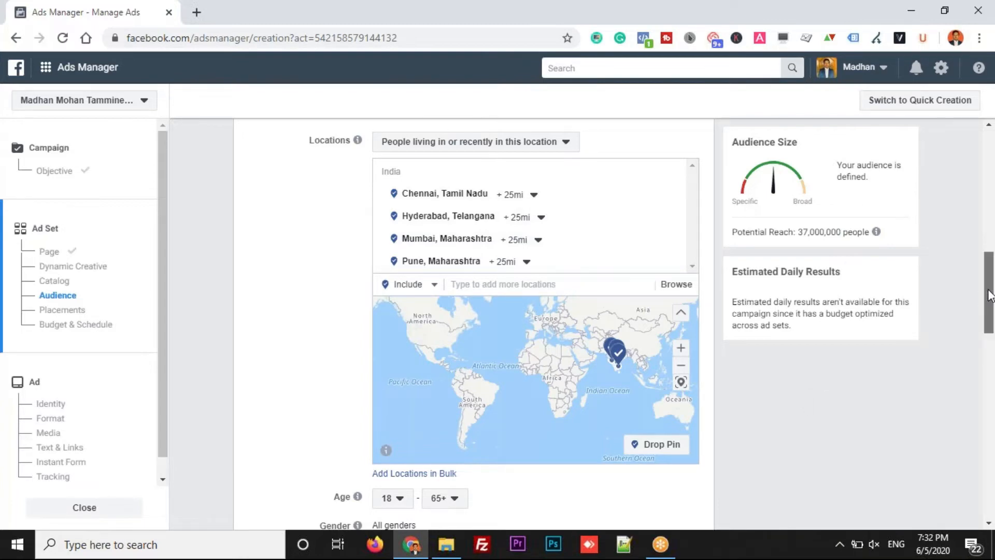
Set the audience age range to 21–35 and check the potential reach
left_click_drag(990, 296, 979, 339)
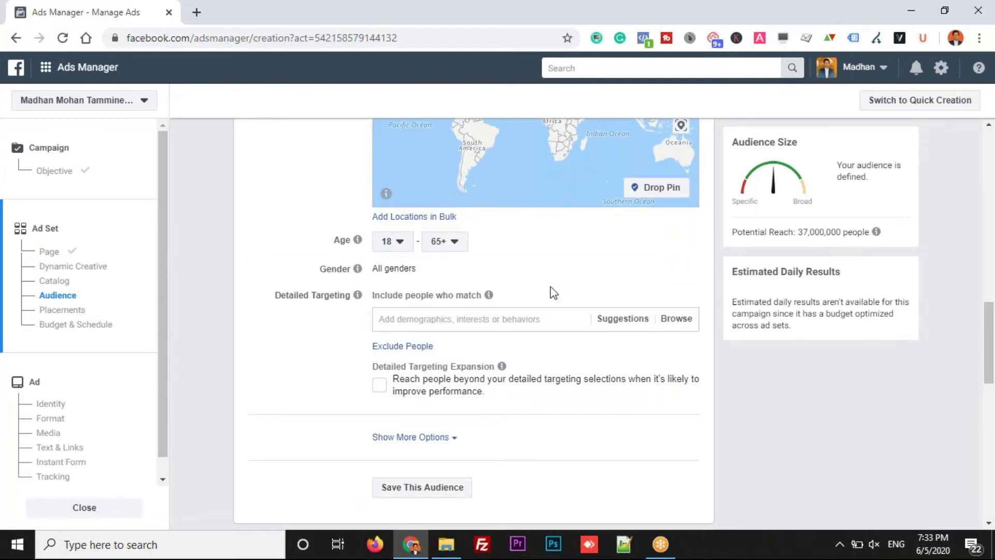
left_click(399, 244)
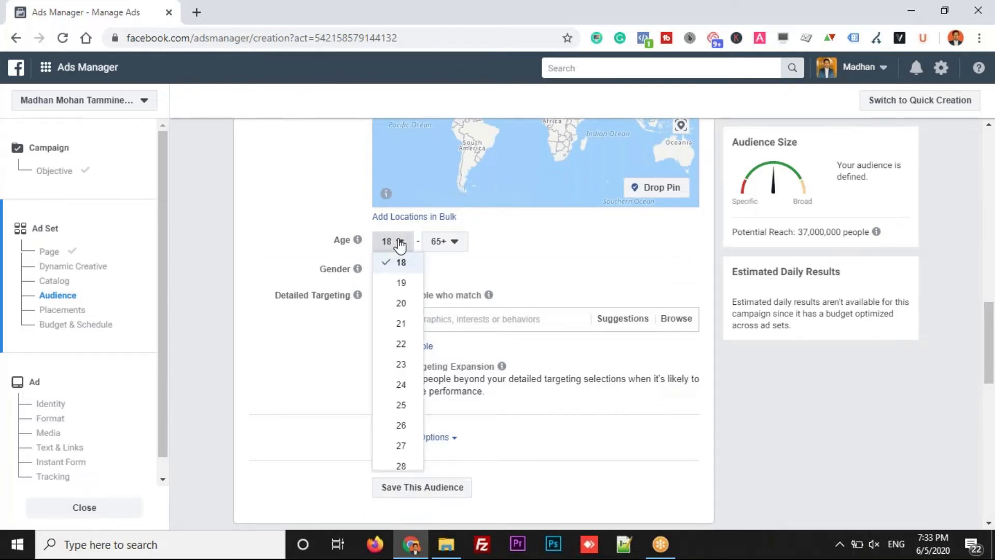
left_click(400, 323)
left_click(445, 241)
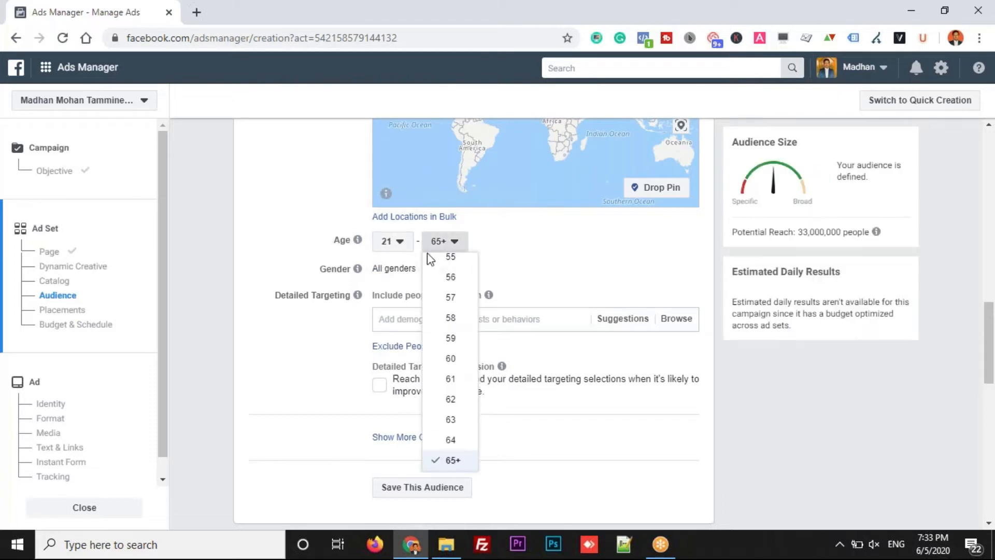
left_click_drag(474, 428, 473, 331)
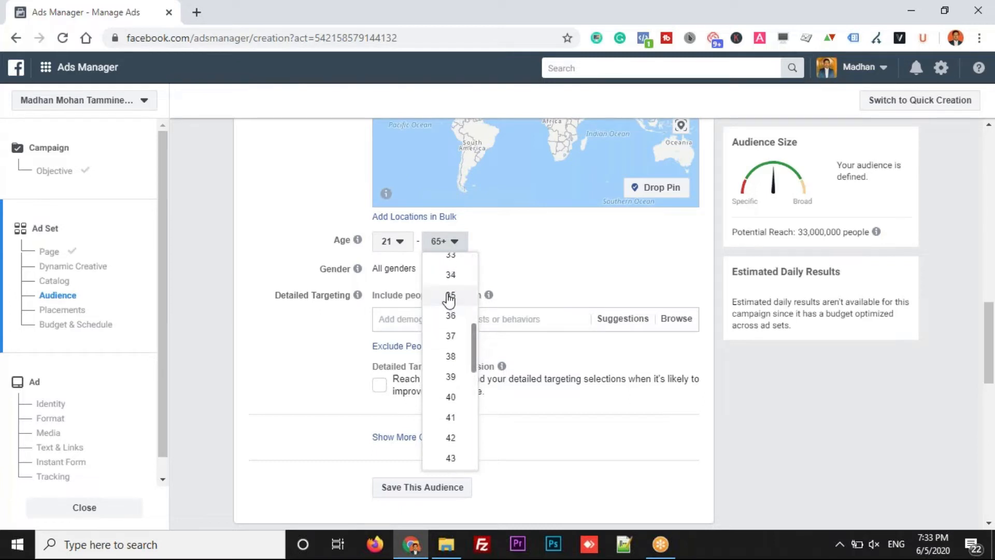
left_click(450, 293)
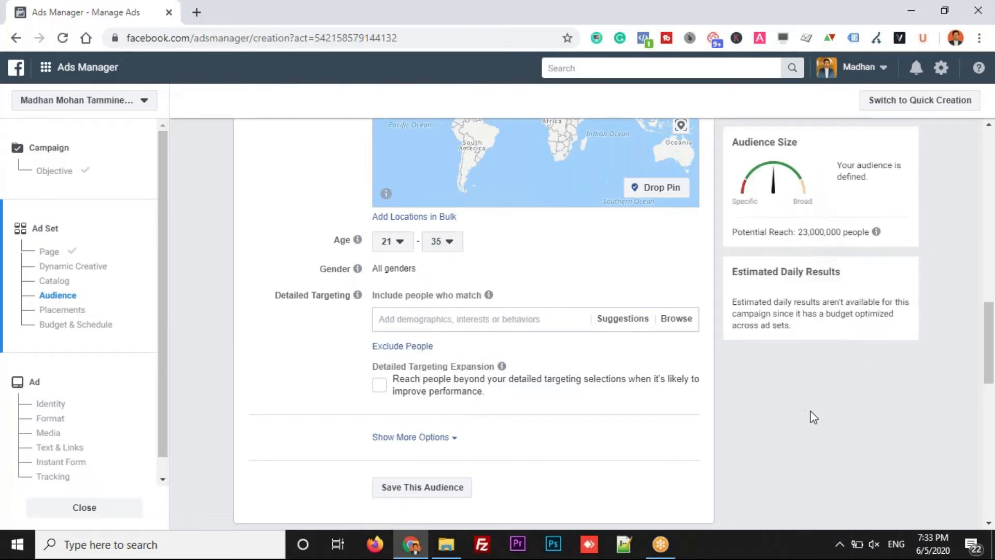
left_click_drag(799, 232, 842, 232)
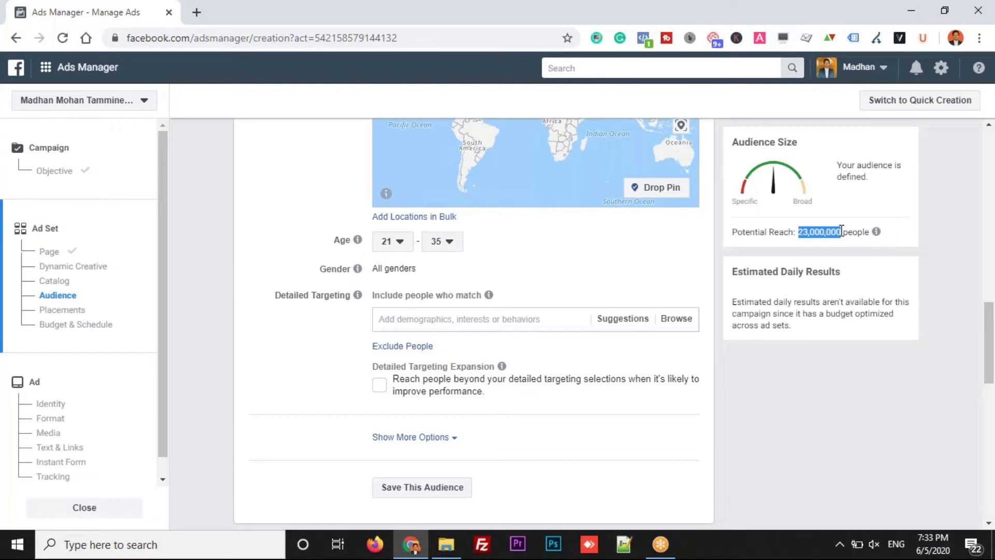
left_click(837, 403)
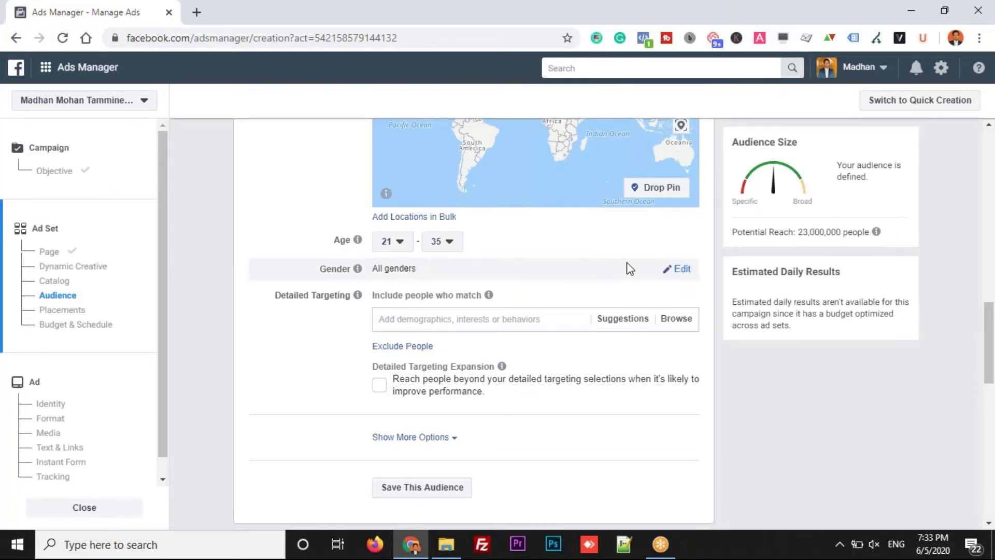
Compare the potential reach for Men and for Women, leaving the audience gender set to All
left_click(679, 270)
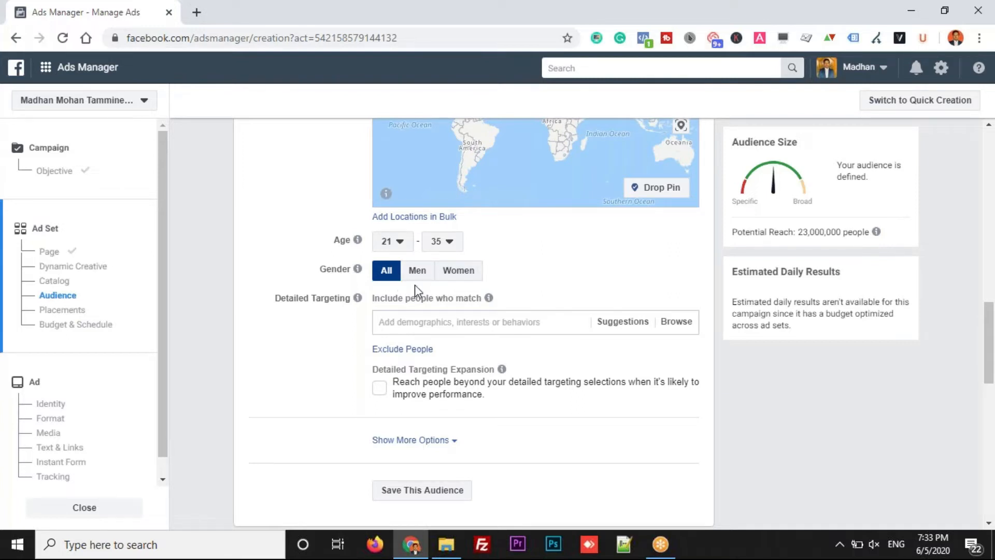
left_click(418, 271)
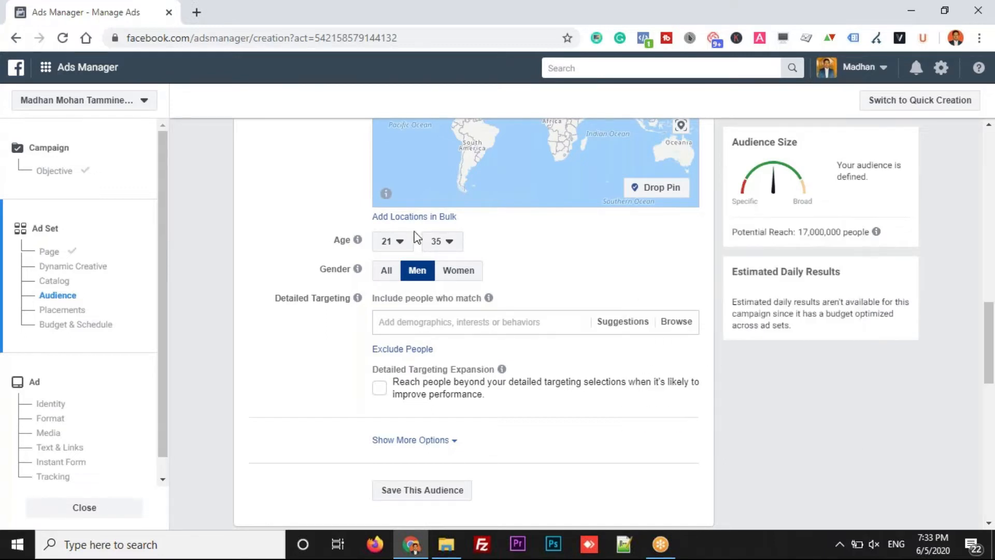
left_click(474, 278)
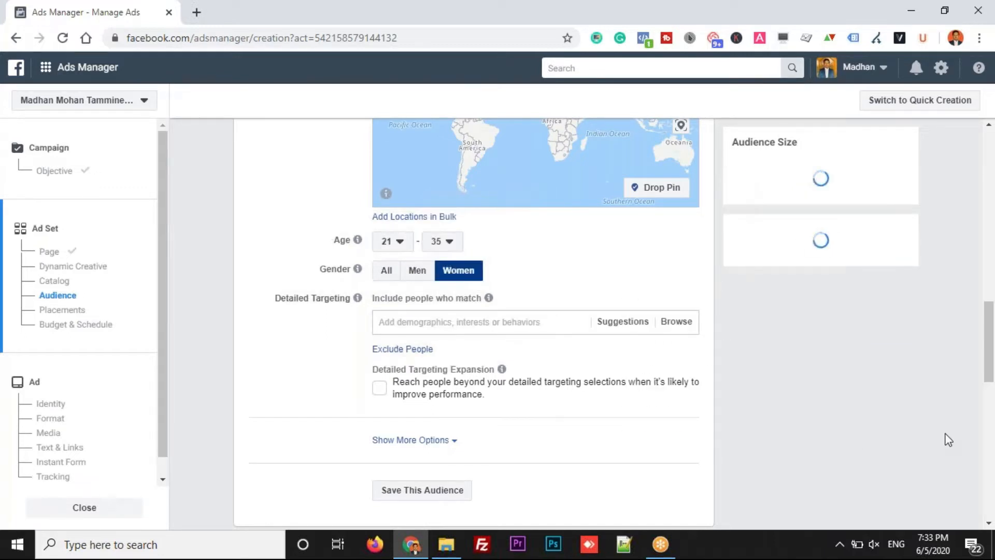
left_click(386, 274)
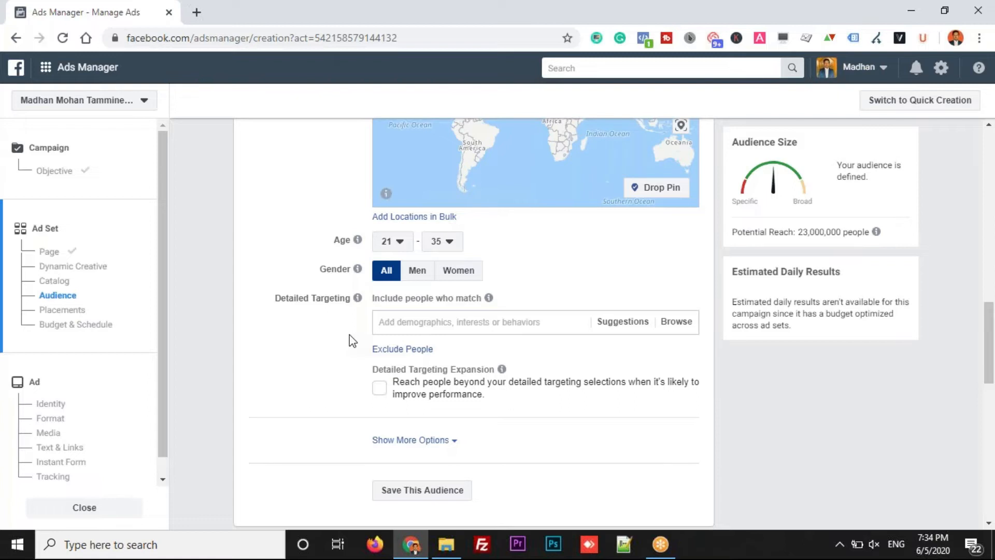
Add the interest Digital marketing to the audience's detailed targeting
left_click(392, 325)
type("digital mar")
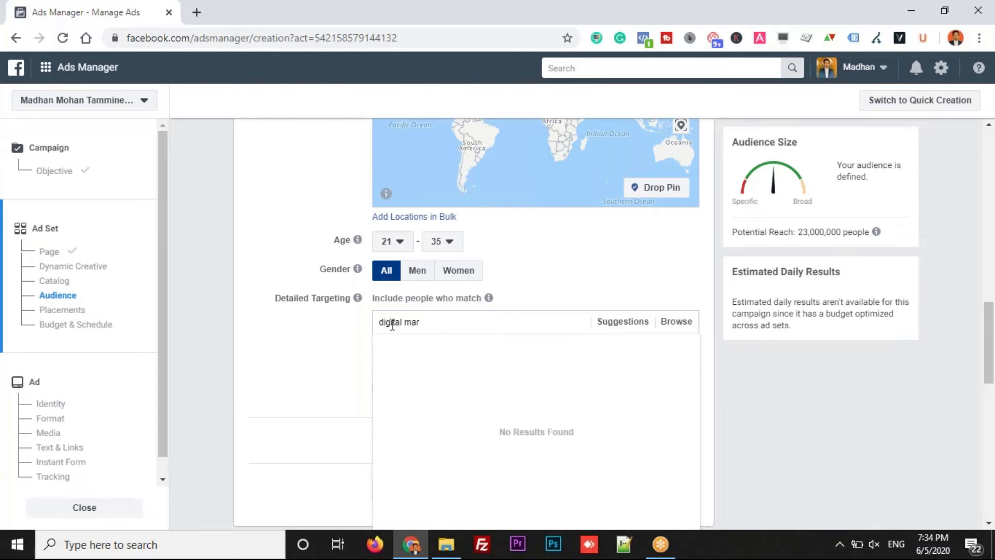
type("keting")
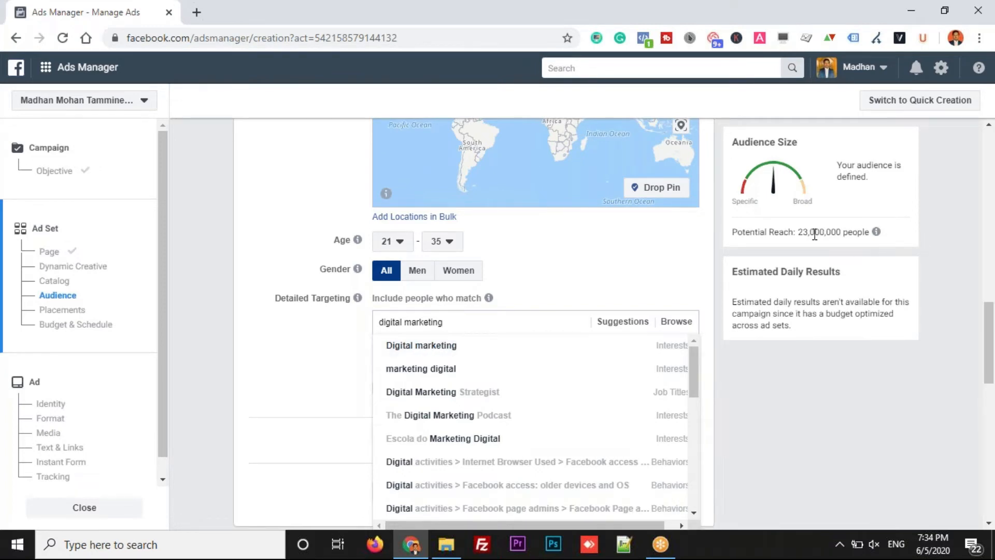
left_click(442, 351)
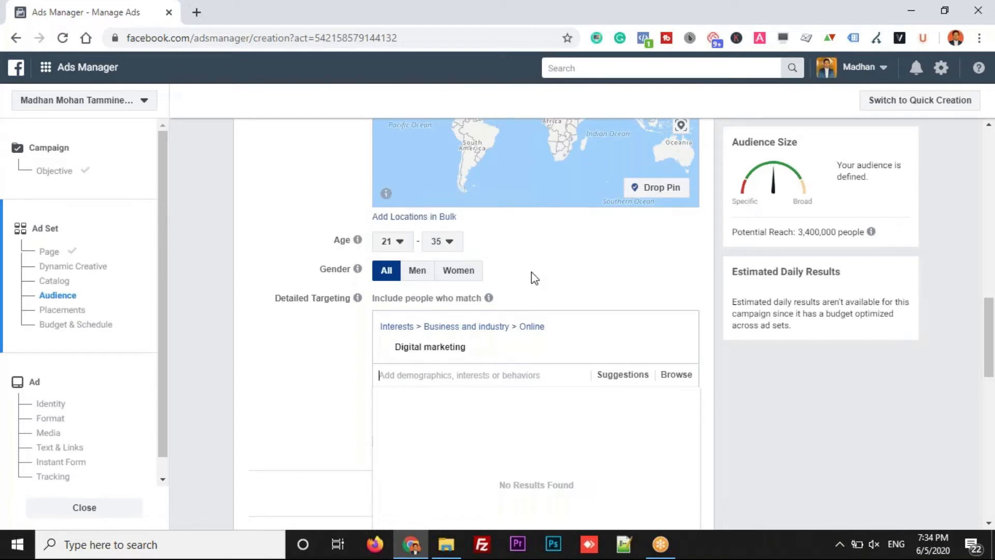
left_click_drag(988, 316, 982, 330)
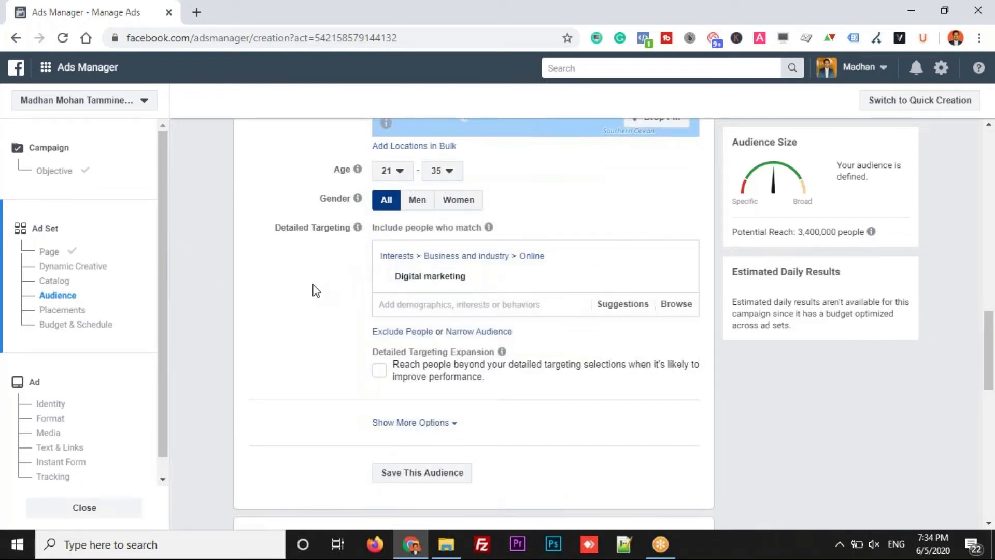
Add the suggested interests Search engine optimization, Pay per click, Google Analytics, Social media marketing, Search engine marketing and Lead generation to the detailed targeting
left_click(615, 311)
mouse_move(434, 283)
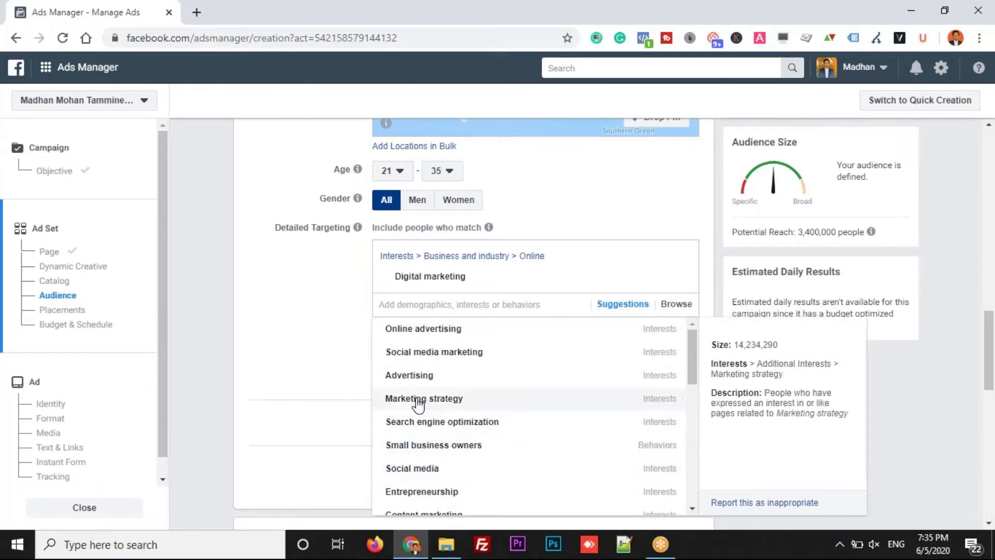
left_click(438, 423)
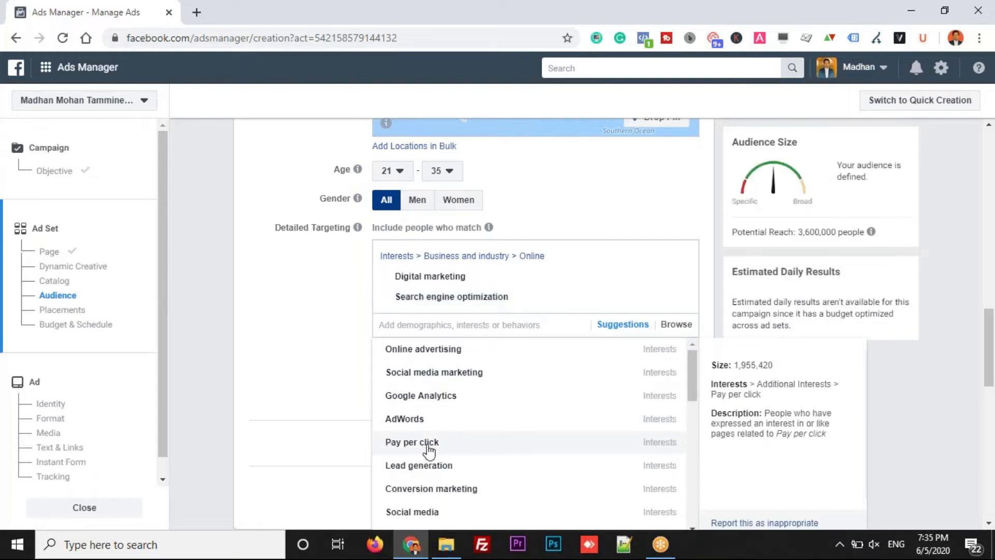
left_click(429, 445)
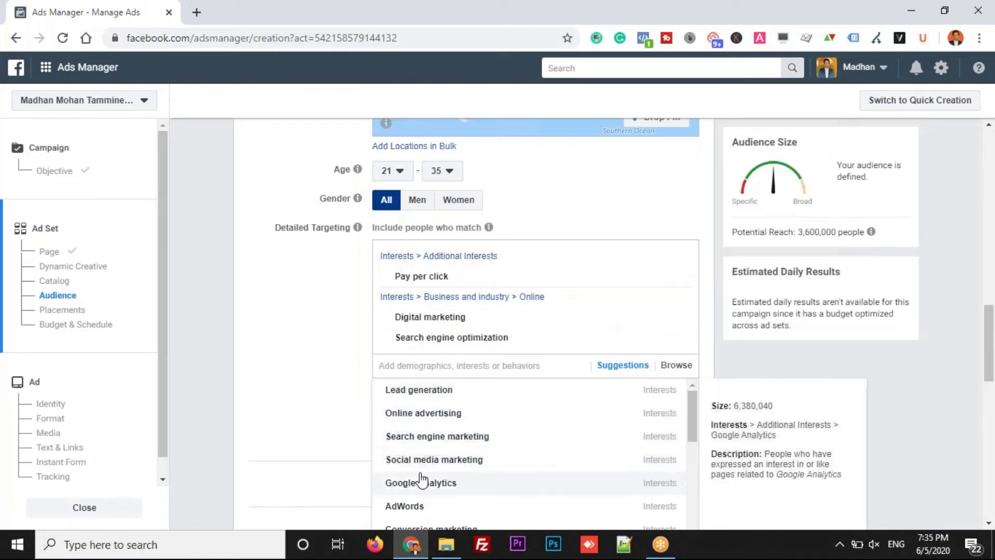
left_click(431, 483)
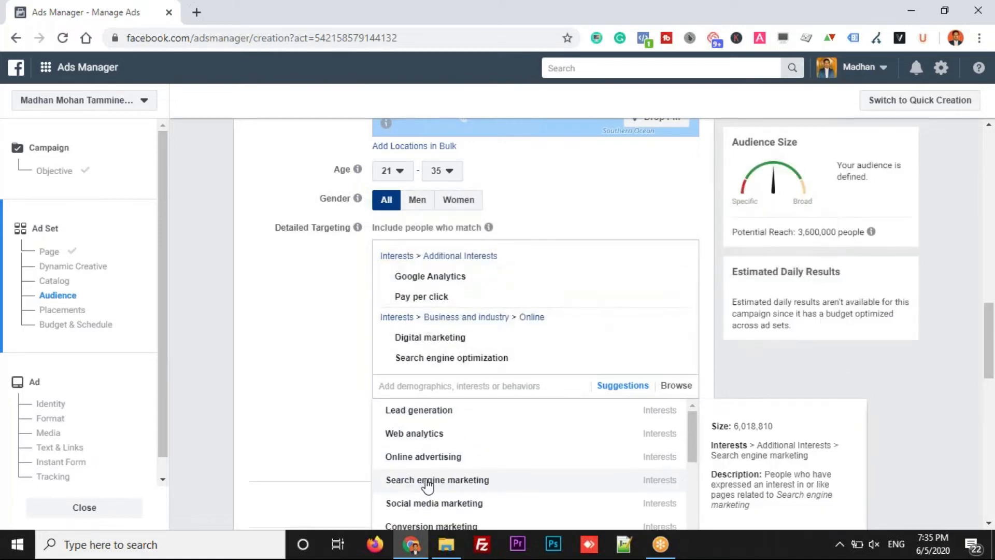
left_click(419, 509)
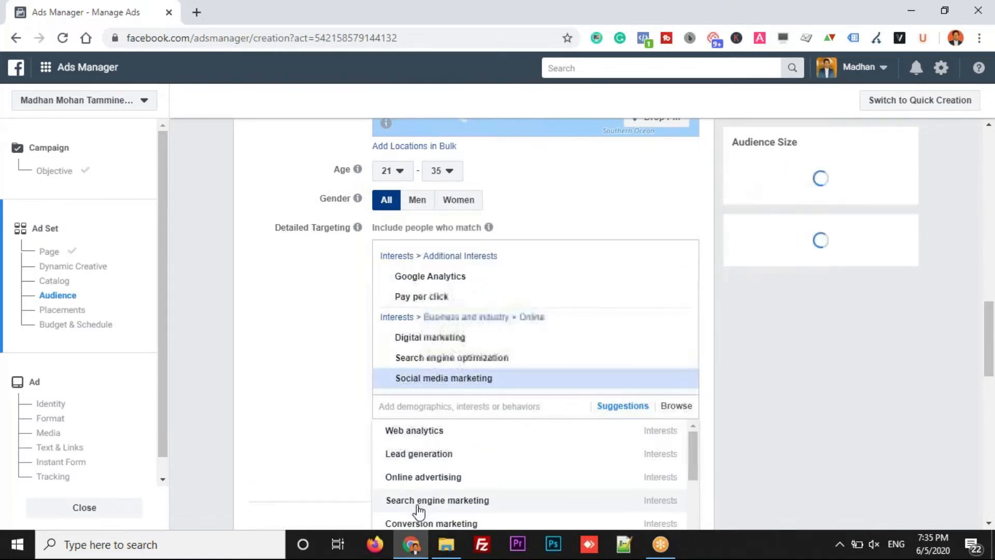
left_click(467, 503)
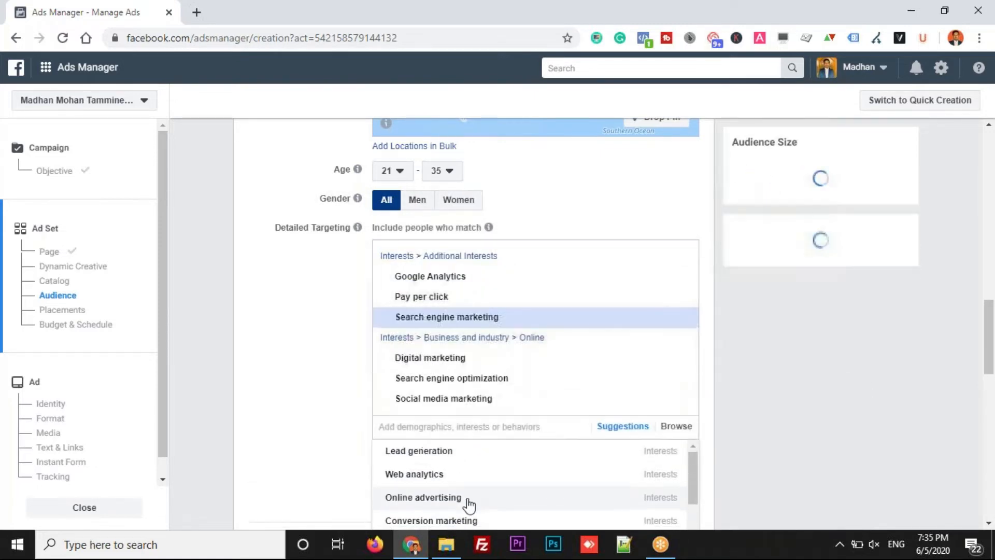
left_click(438, 451)
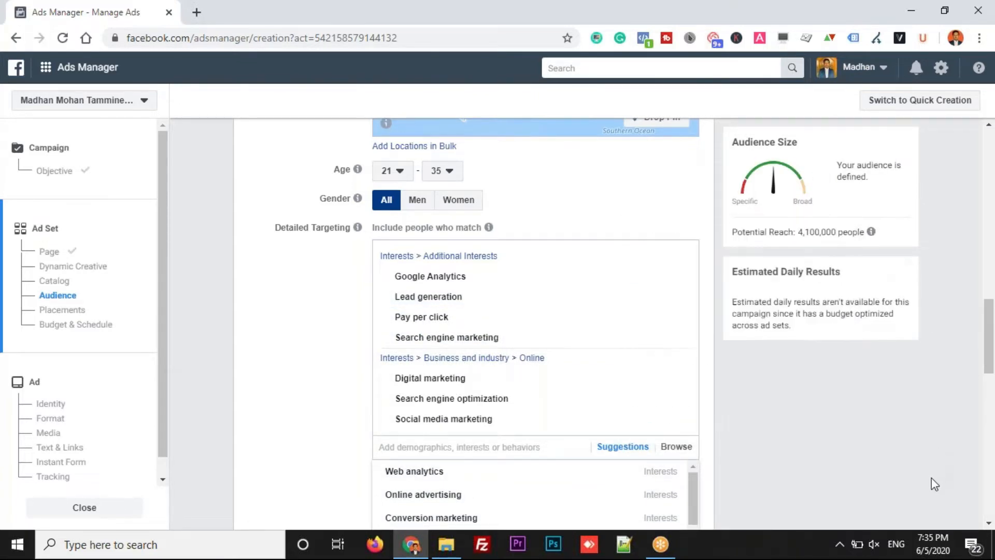
left_click_drag(803, 233, 818, 235)
left_click(734, 417)
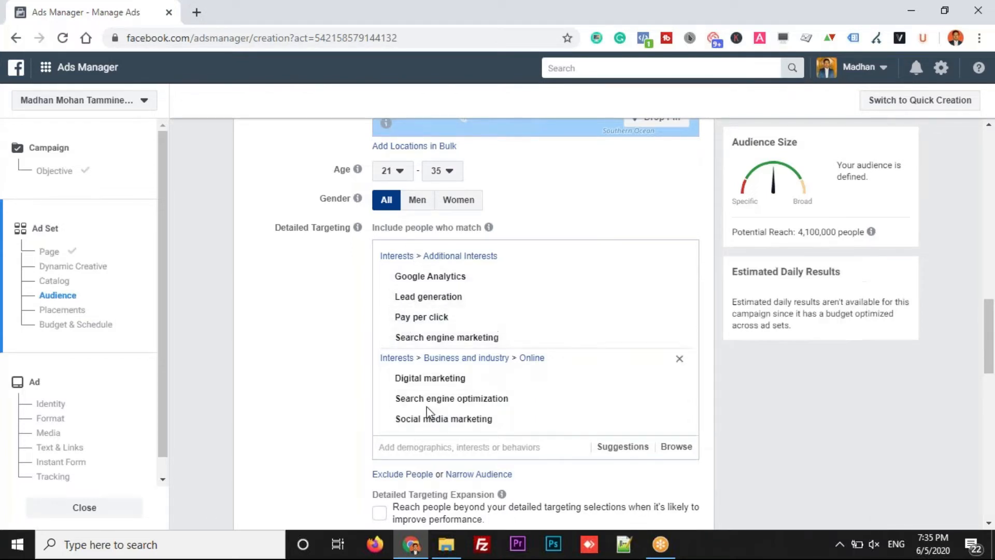
Open fb.com in a new browser tab, examine where sponsored ads appear around the news feed, and return to Ads Manager
mouse_move(434, 432)
scroll(952, 374, "down", 2)
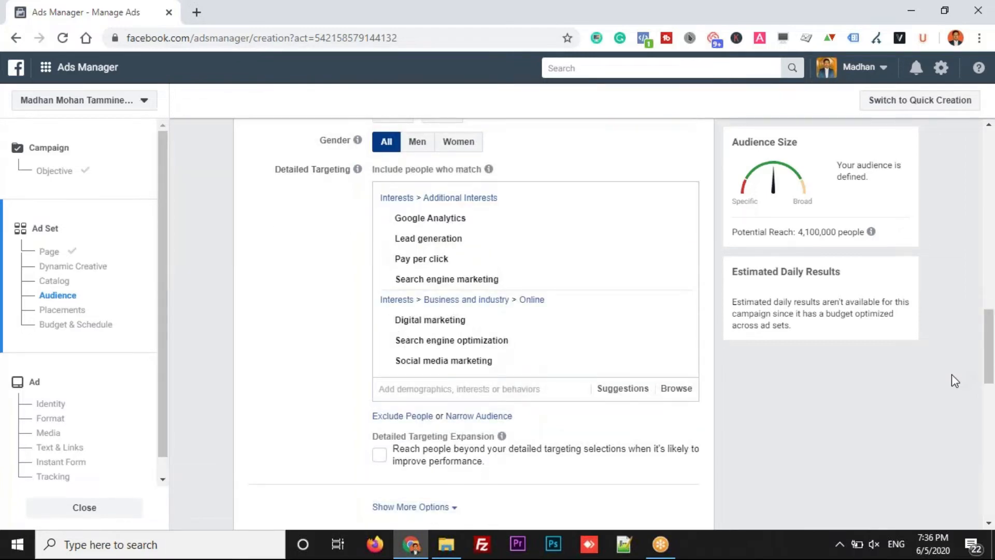
scroll(951, 374, "down", 5)
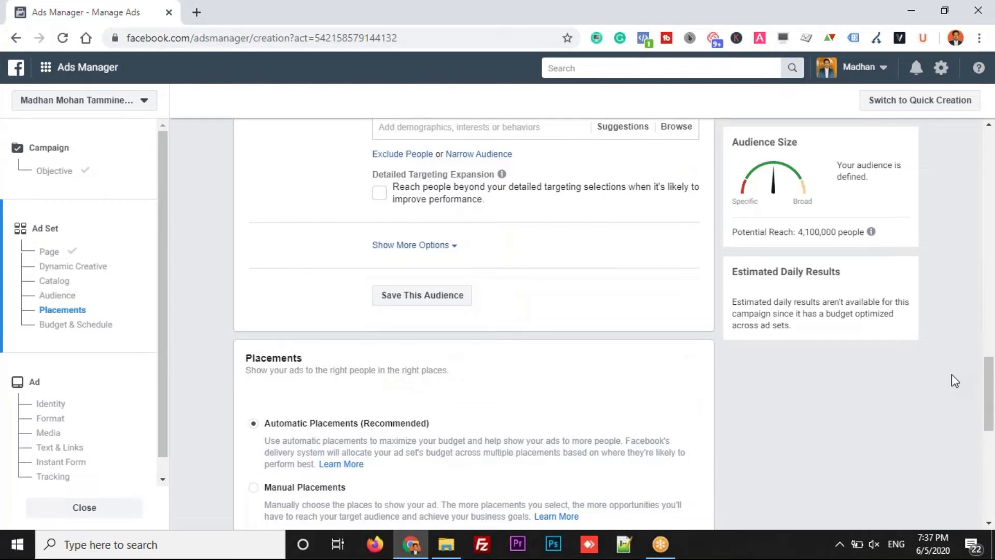
scroll(952, 375, "down", 3)
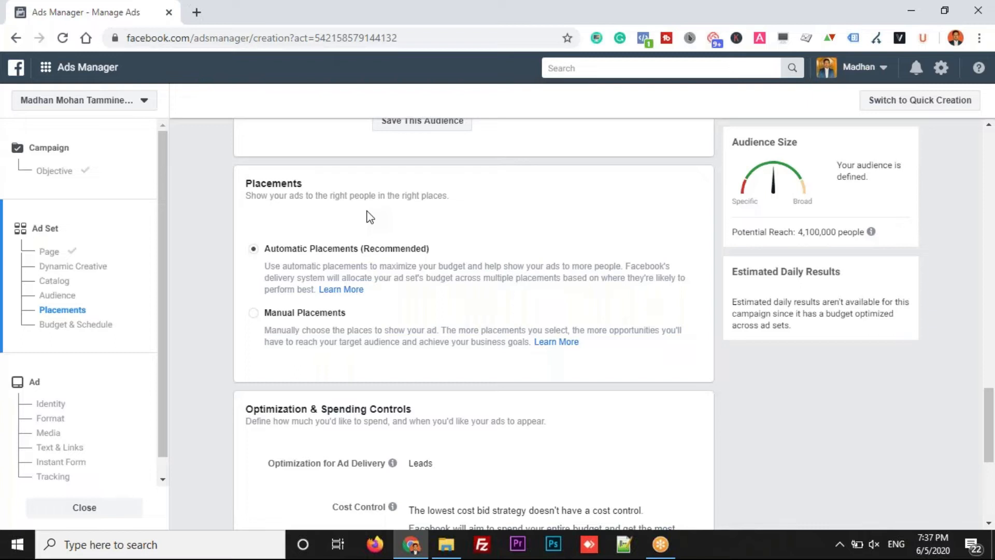
left_click(196, 12)
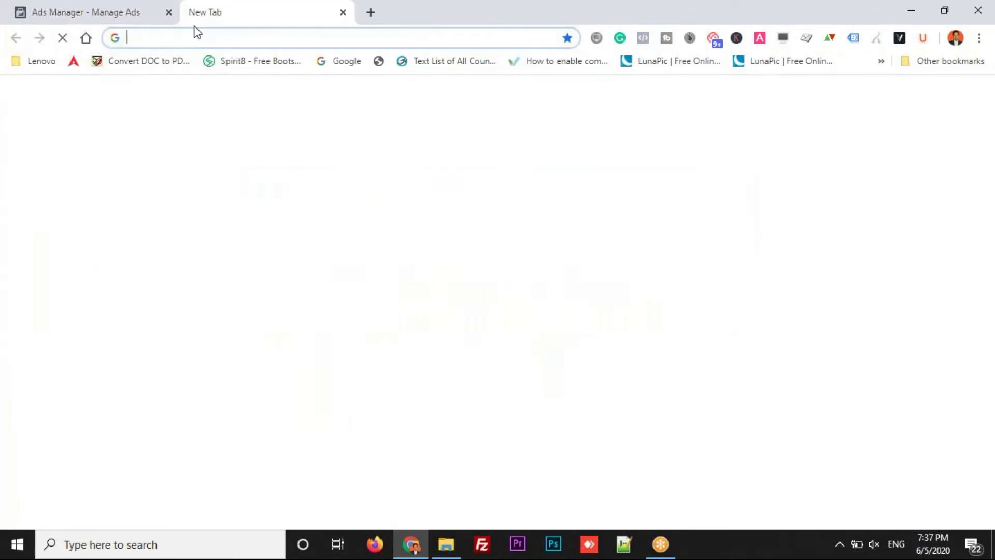
left_click(198, 36)
type("fb.com")
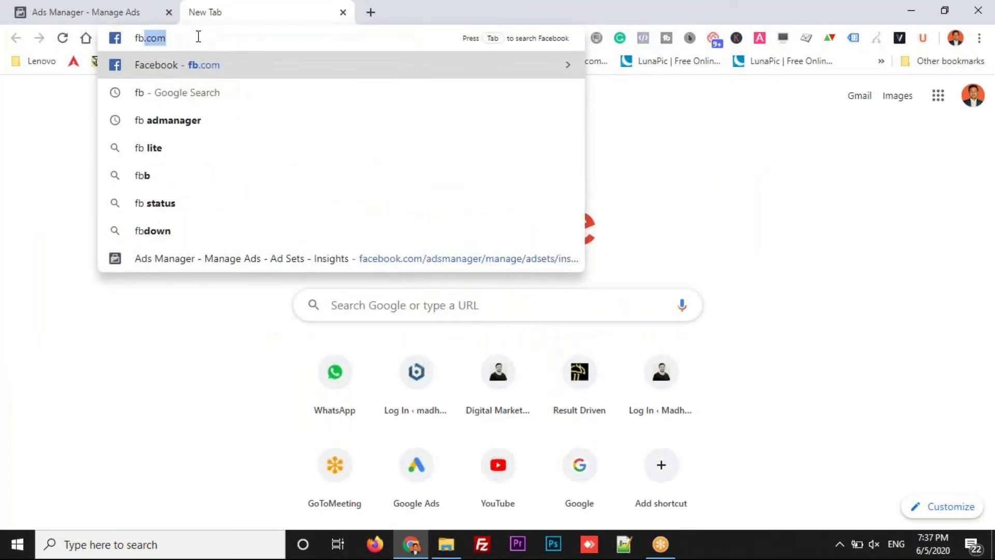
key("Return")
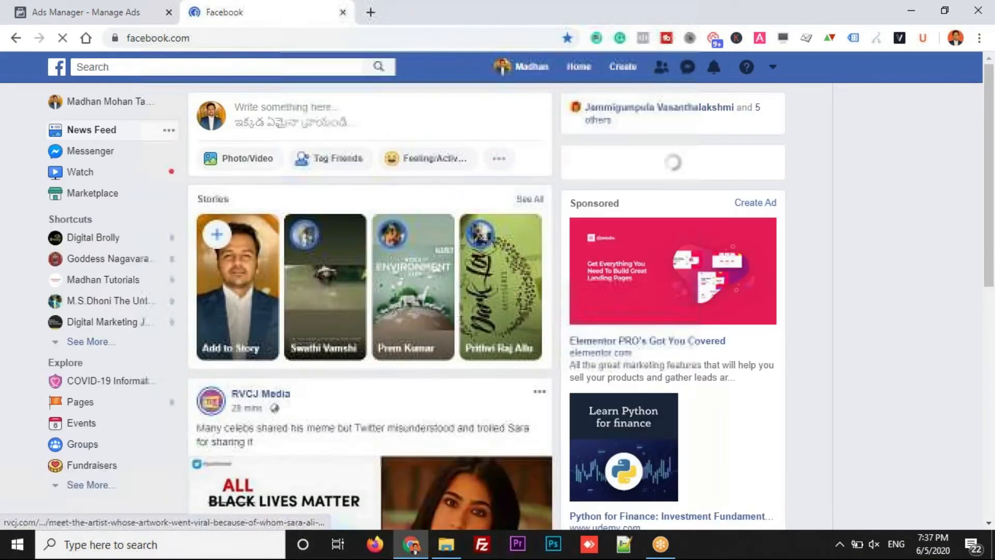
left_click_drag(988, 135, 974, 445)
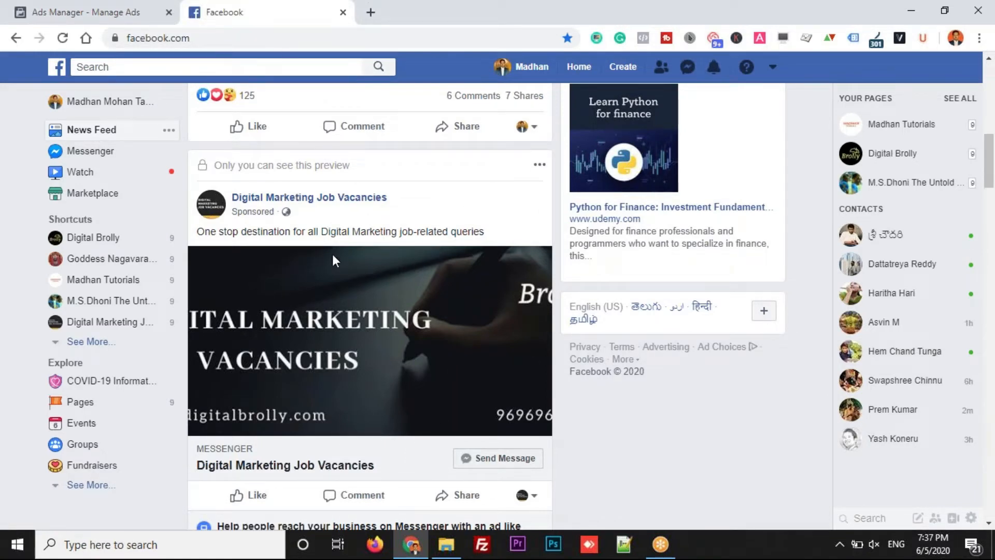
left_click_drag(990, 169, 991, 126)
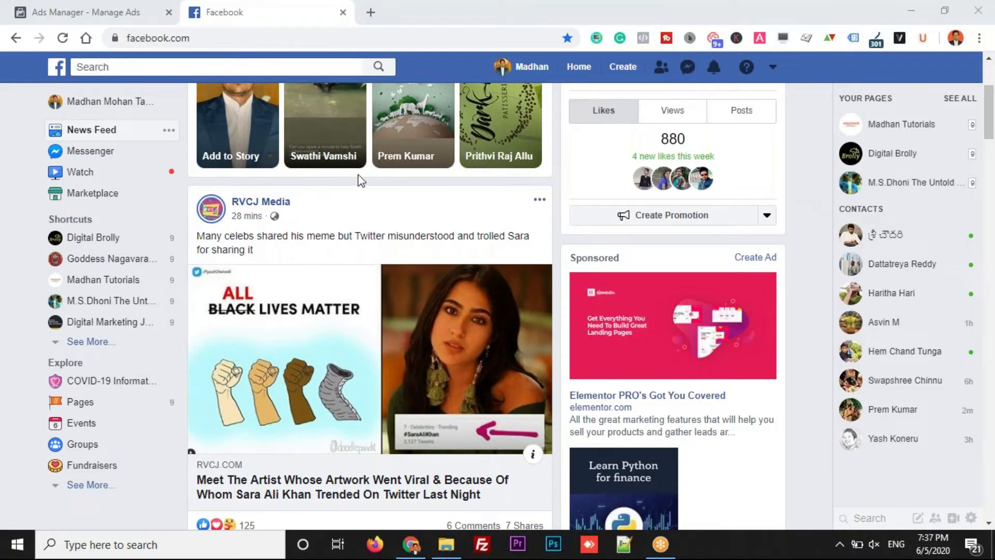
left_click(111, 17)
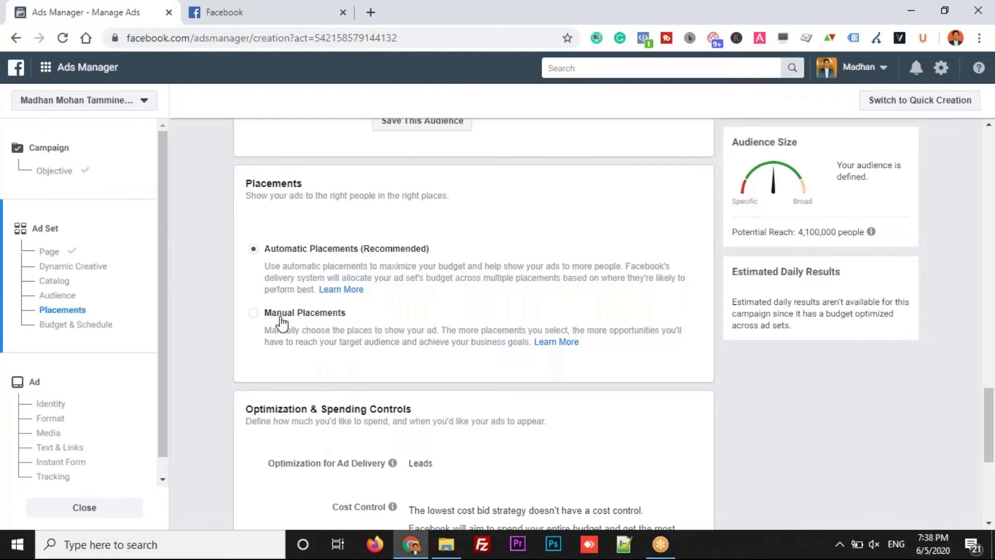
Examine the platforms and placements offered under Manual Placements, including toggling Instagram, and switch back to Automatic Placements
left_click(254, 313)
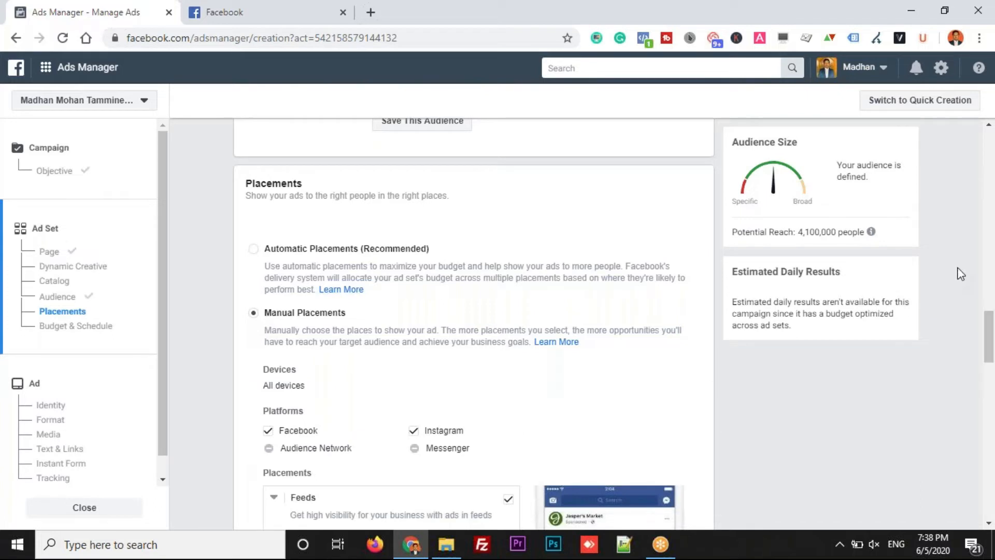
scroll(991, 337, "down", 3)
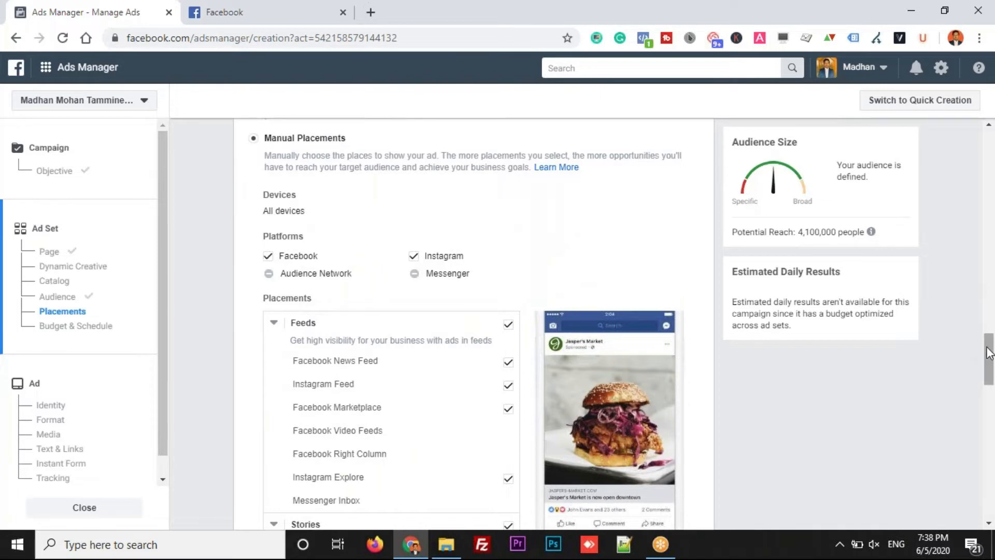
scroll(990, 354, "down", 3)
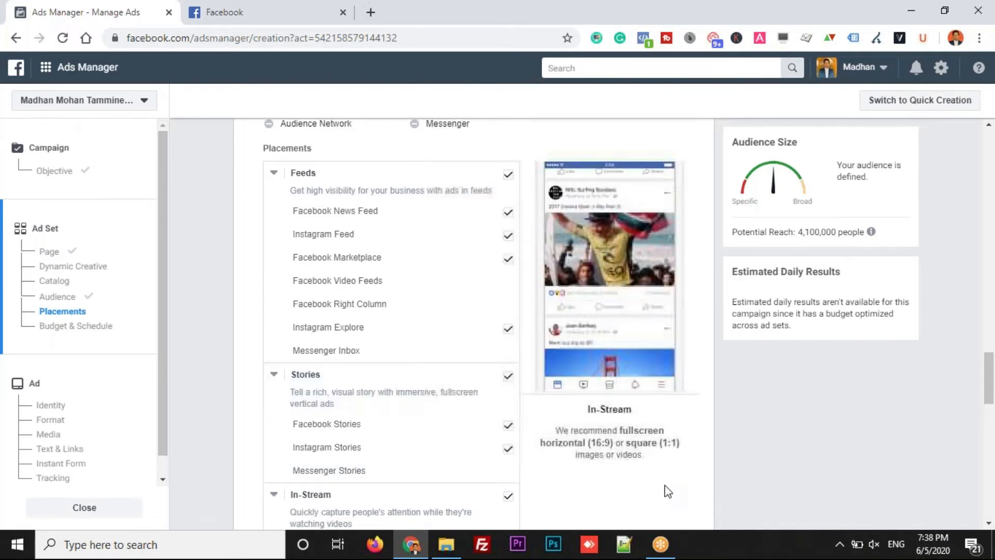
left_click_drag(989, 392, 978, 369)
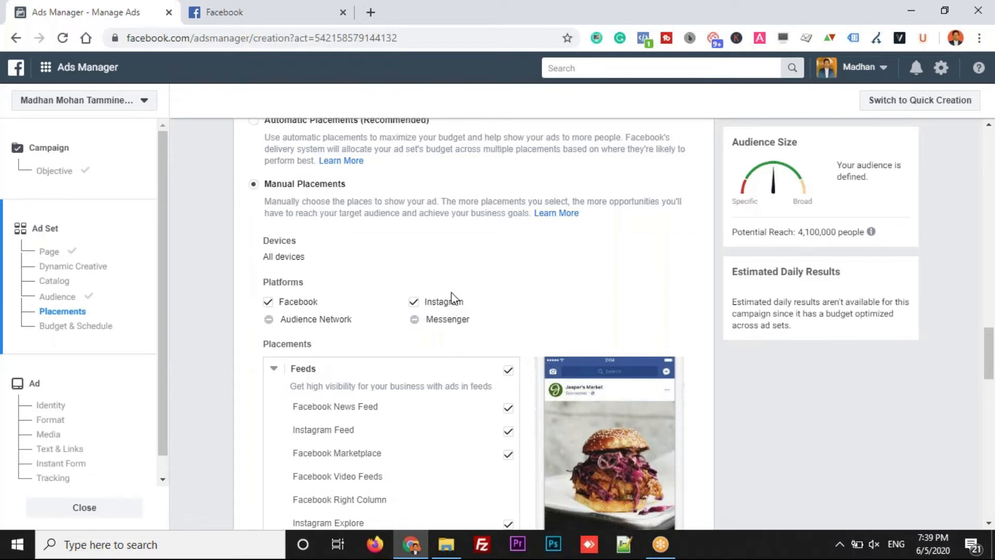
left_click(414, 304)
left_click(414, 303)
left_click(255, 122)
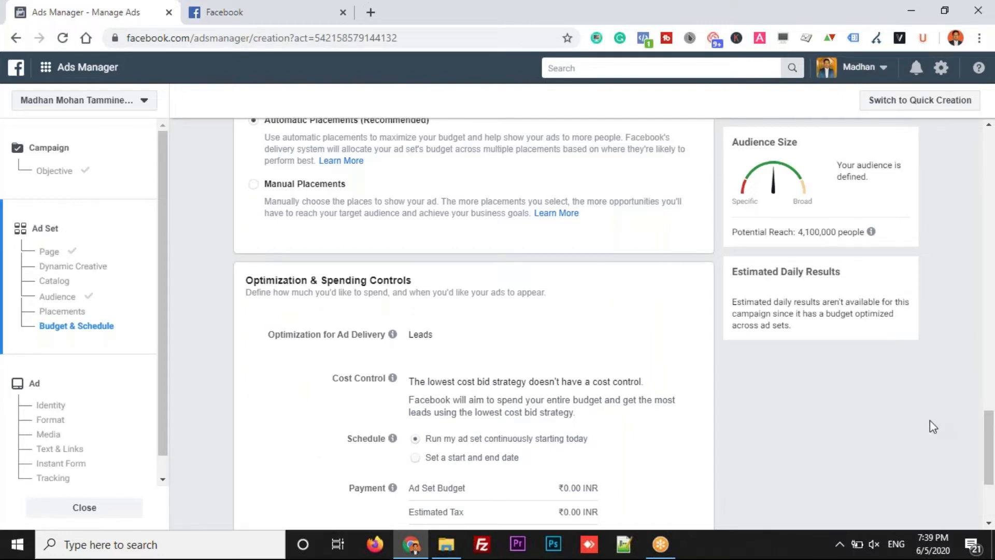
Continue from the ad set to the ad setup and name the ad "DM- Lead generation"
scroll(933, 426, "down", 3)
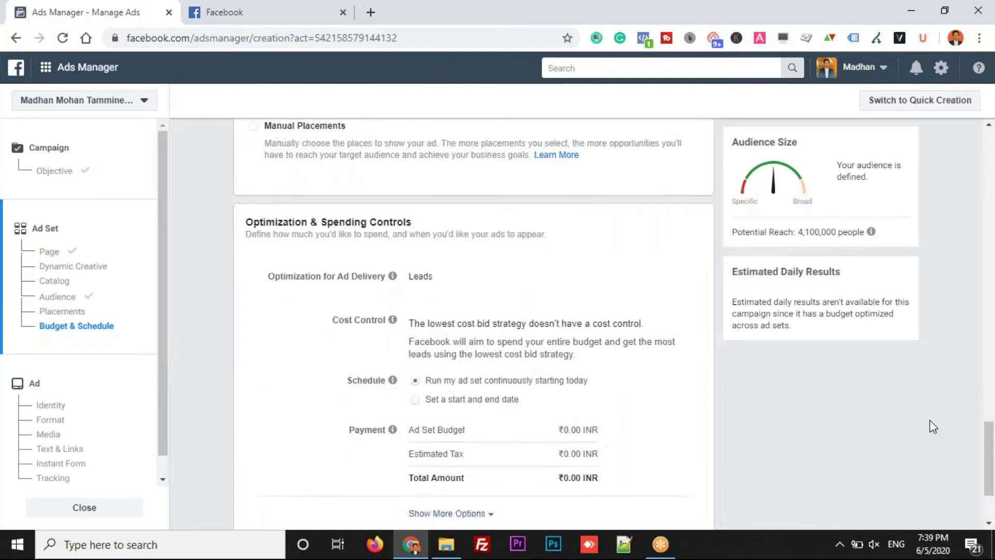
left_click(675, 509)
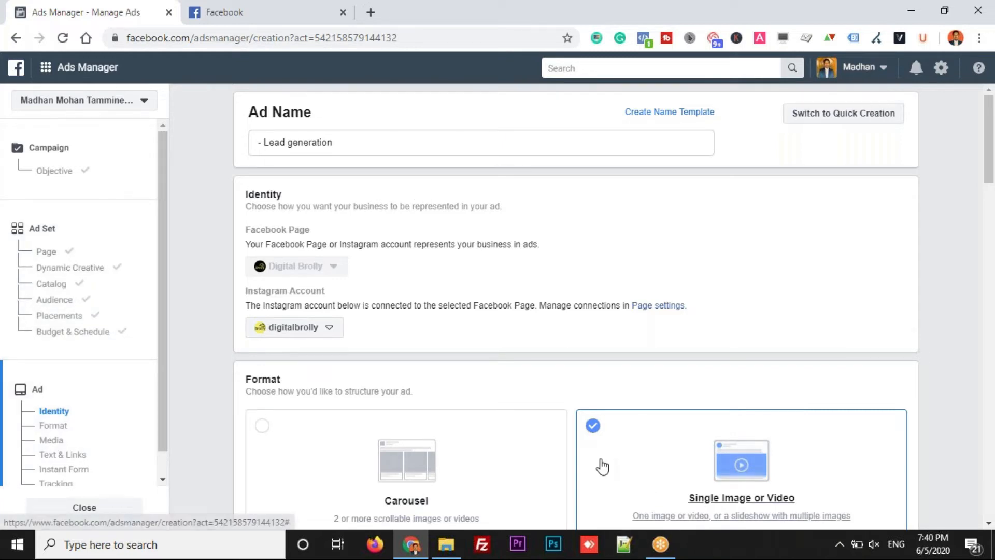
left_click(258, 144)
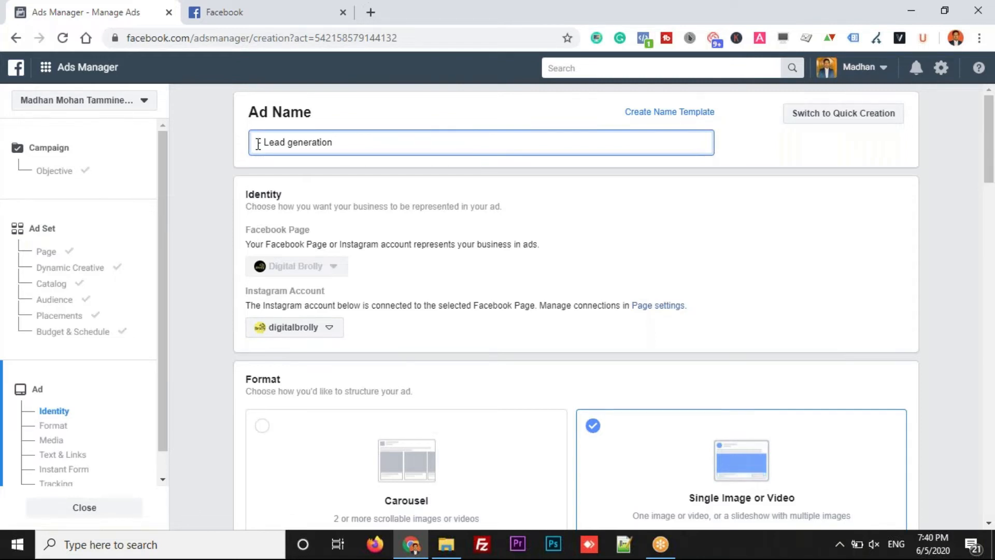
type("DM-")
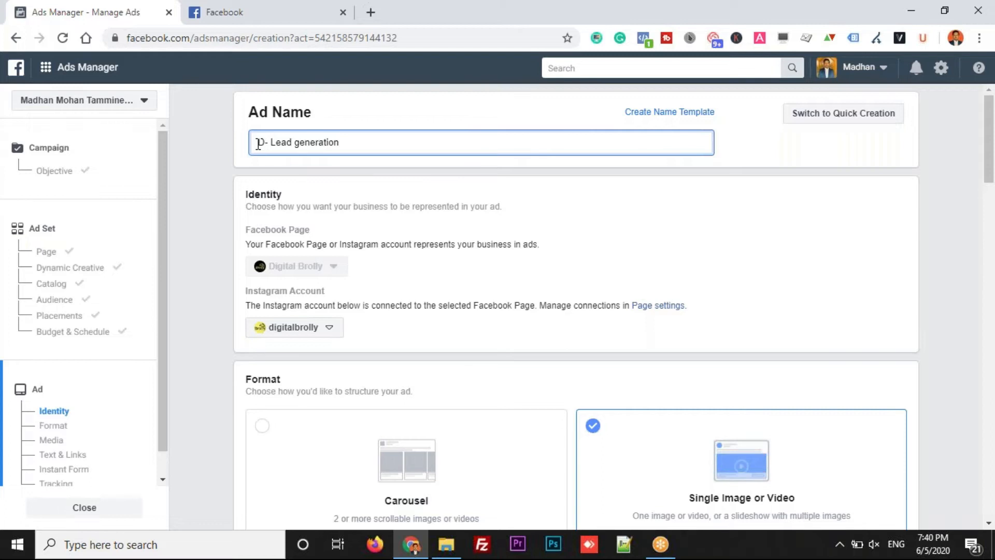
left_click(869, 195)
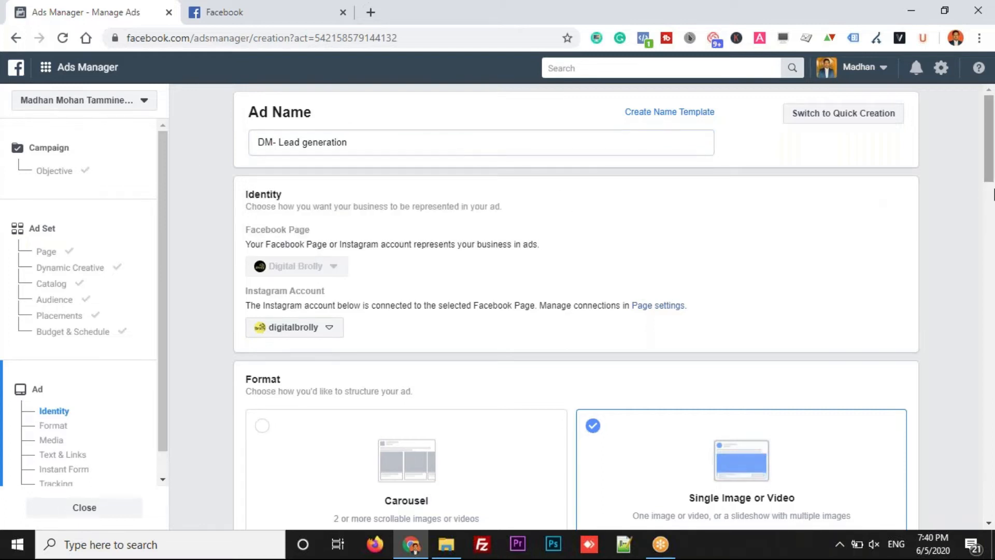
Review the ad's identity, format and media sections, leaving the format on Single Image or Video
scroll(990, 170, "down", 1)
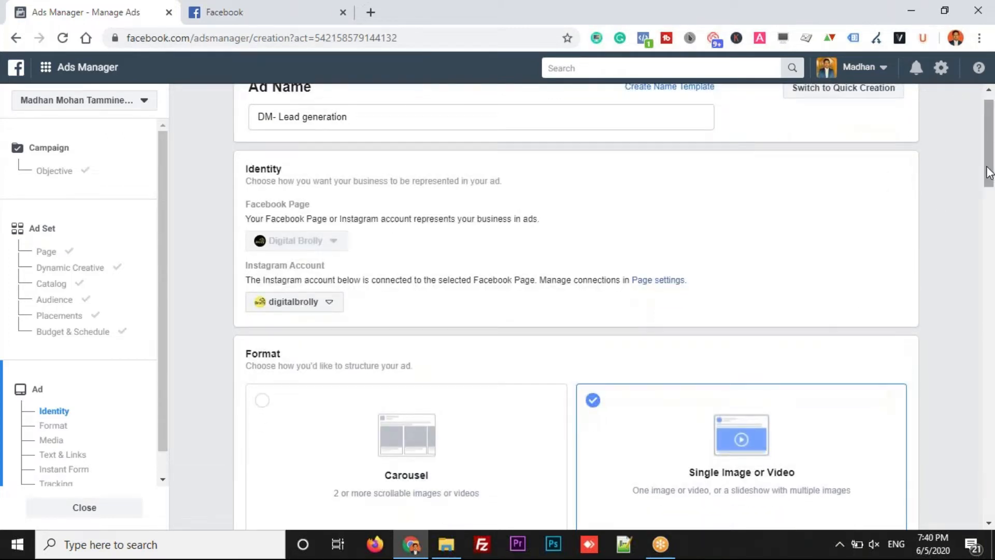
scroll(986, 179, "down", 5)
scroll(985, 213, "up", 6)
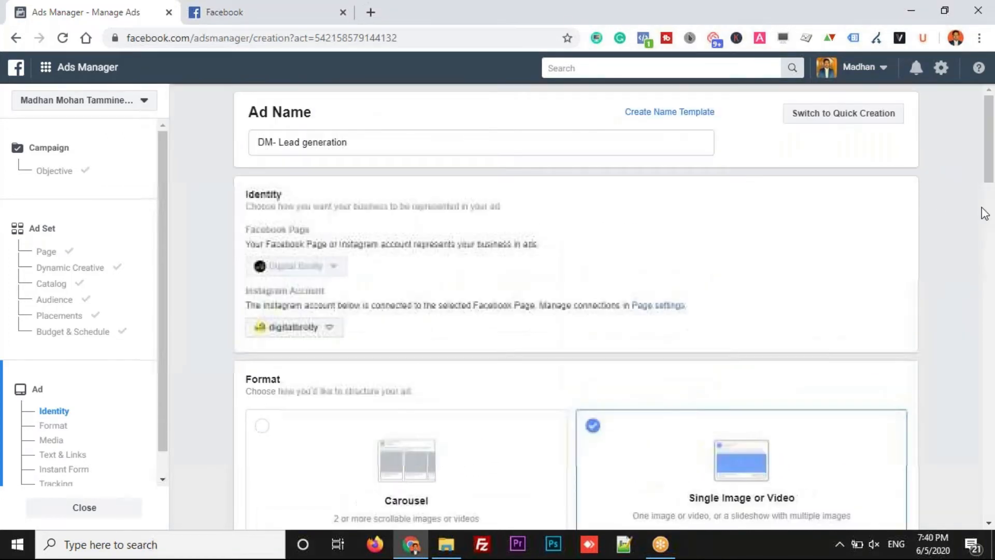
scroll(960, 244, "down", 5)
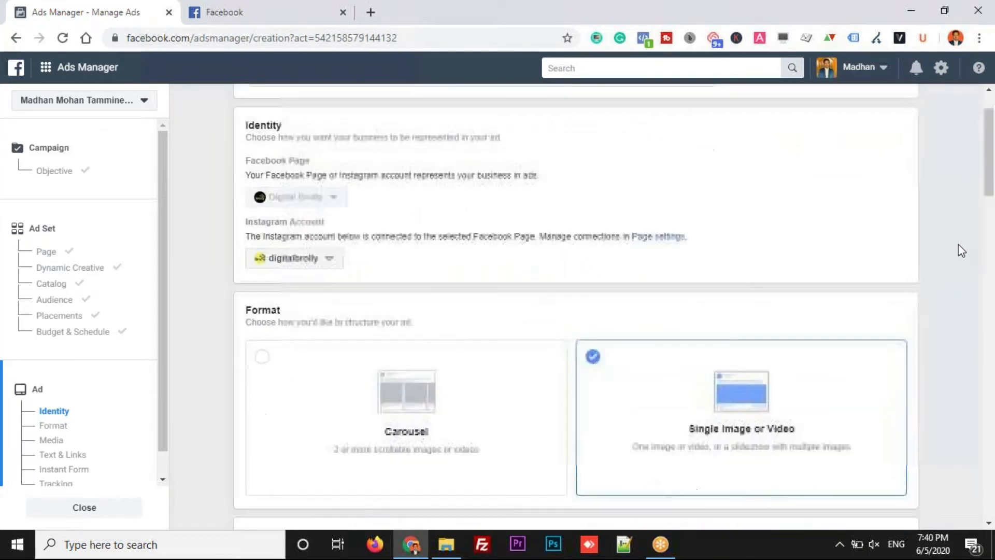
scroll(959, 251, "up", 1)
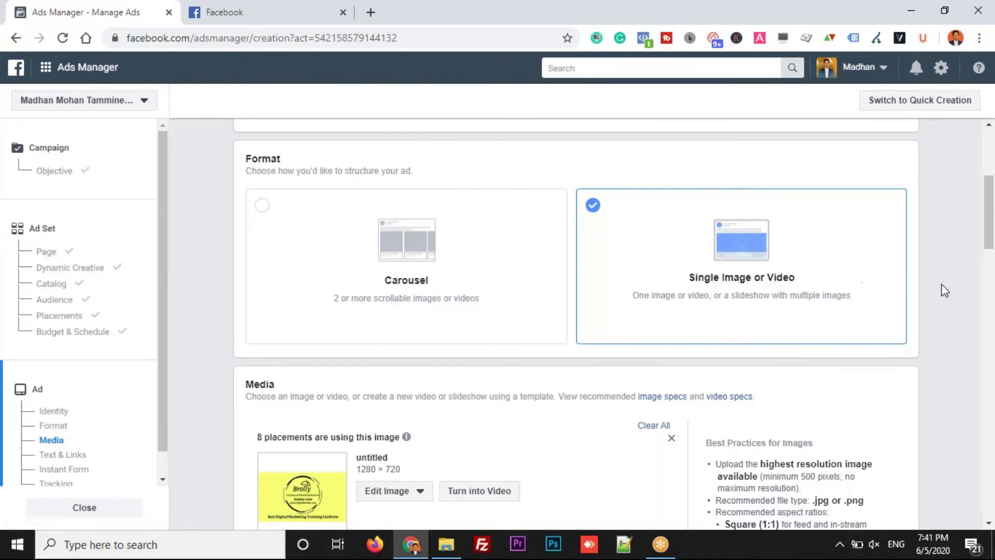
scroll(946, 290, "down", 1)
scroll(944, 291, "down", 4)
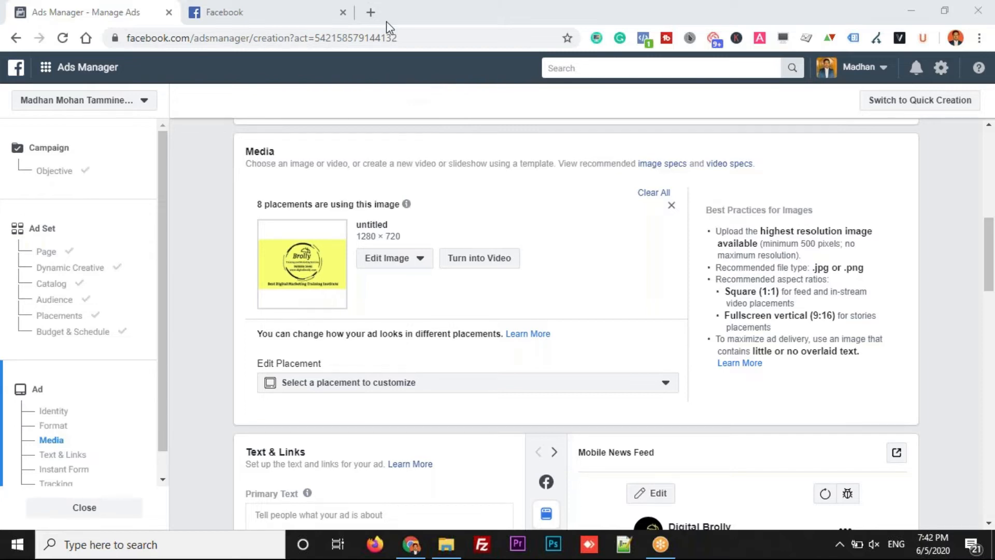
Open Canva in a new browser tab and create a blank design of the Facebook Ad type
left_click(371, 12)
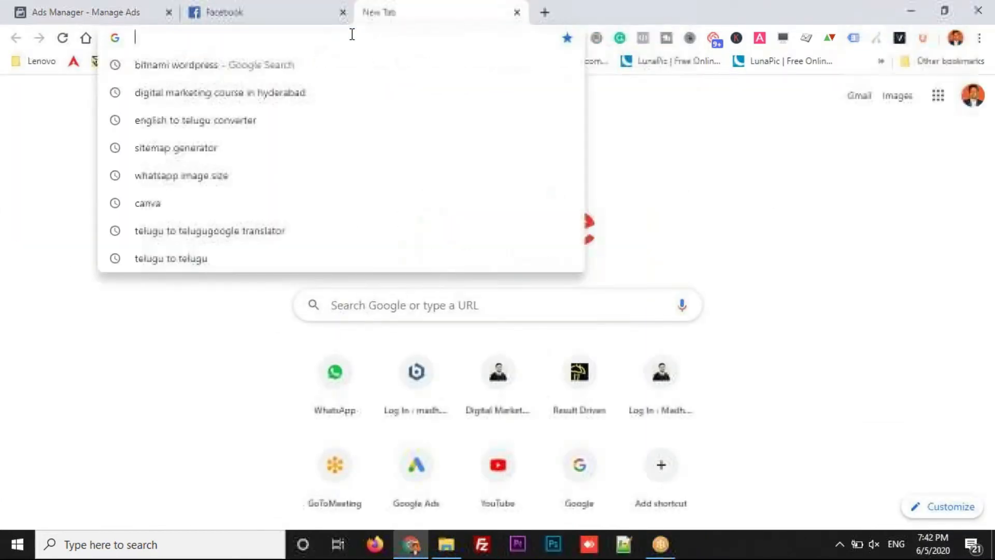
type("ca")
key("Return")
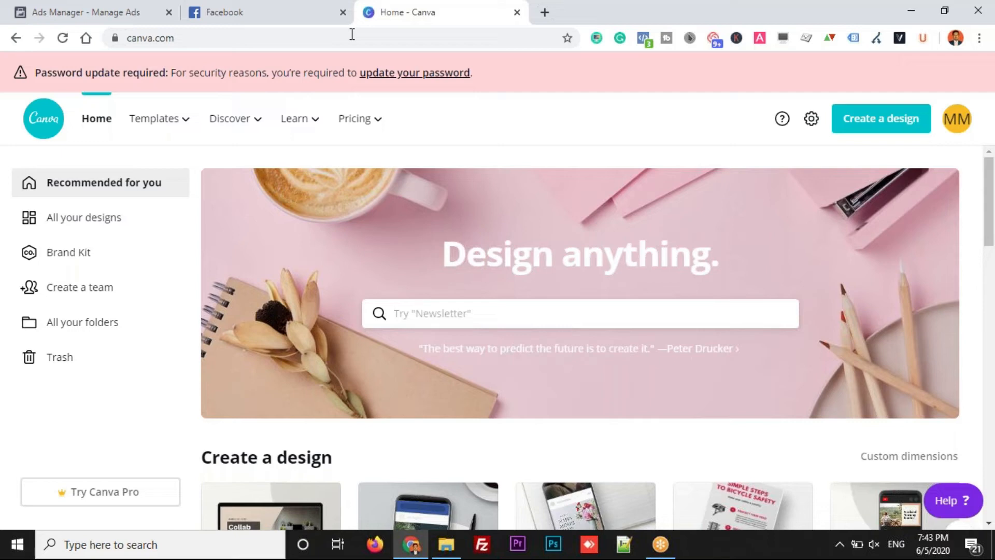
left_click(876, 125)
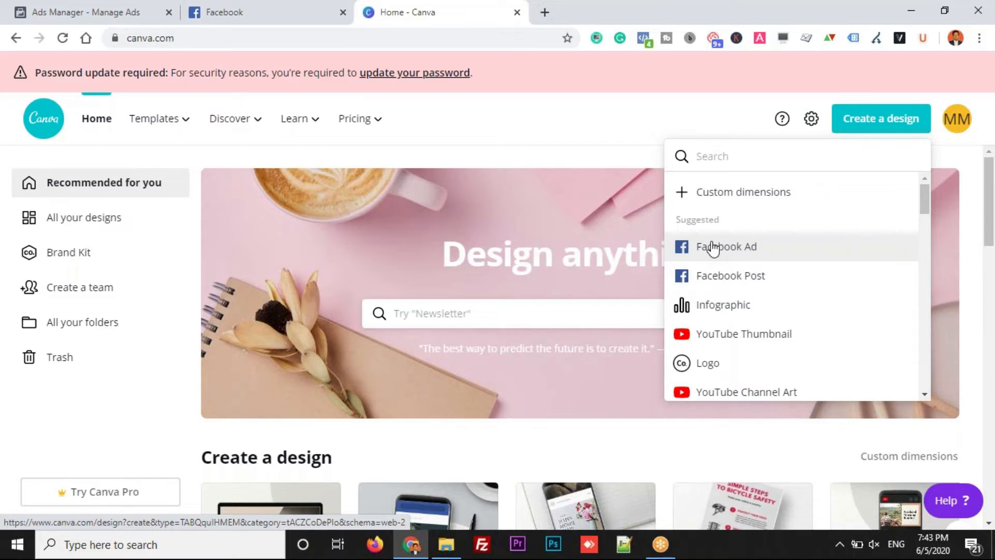
left_click(714, 248)
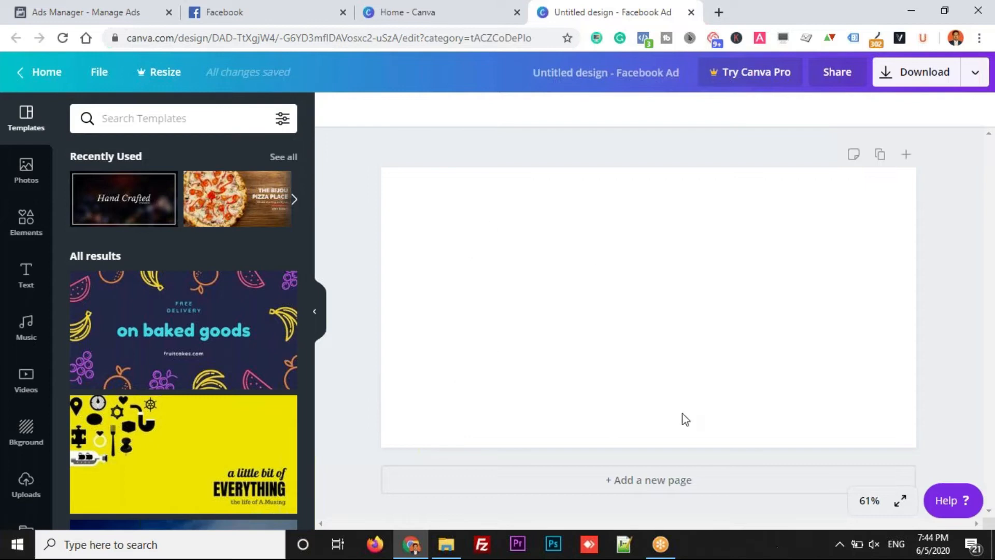
Apply the "The Goulcrest Lighthouse" template to the ad design and delete its lighthouse background photo
scroll(307, 188, "down", 1)
left_click_drag(309, 184, 298, 470)
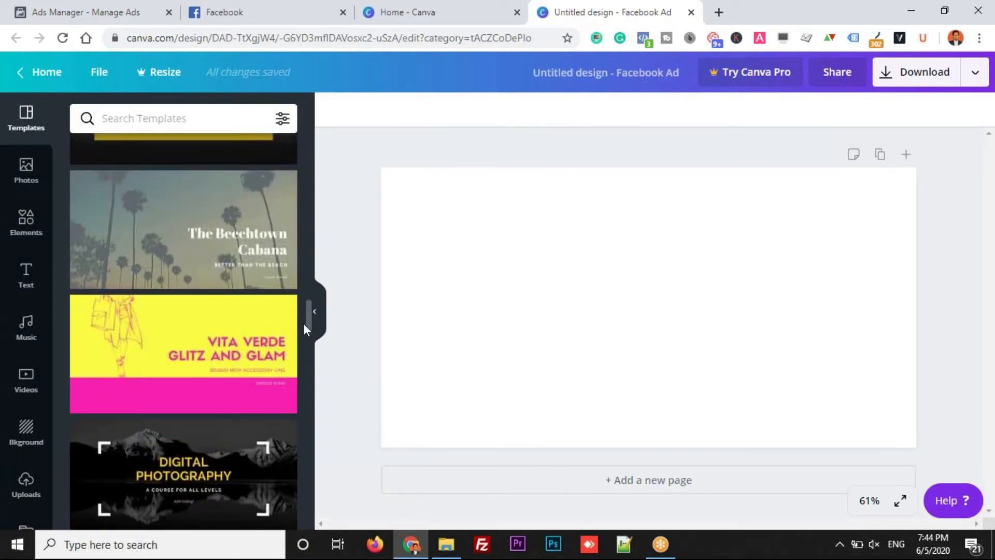
left_click_drag(309, 322, 290, 403)
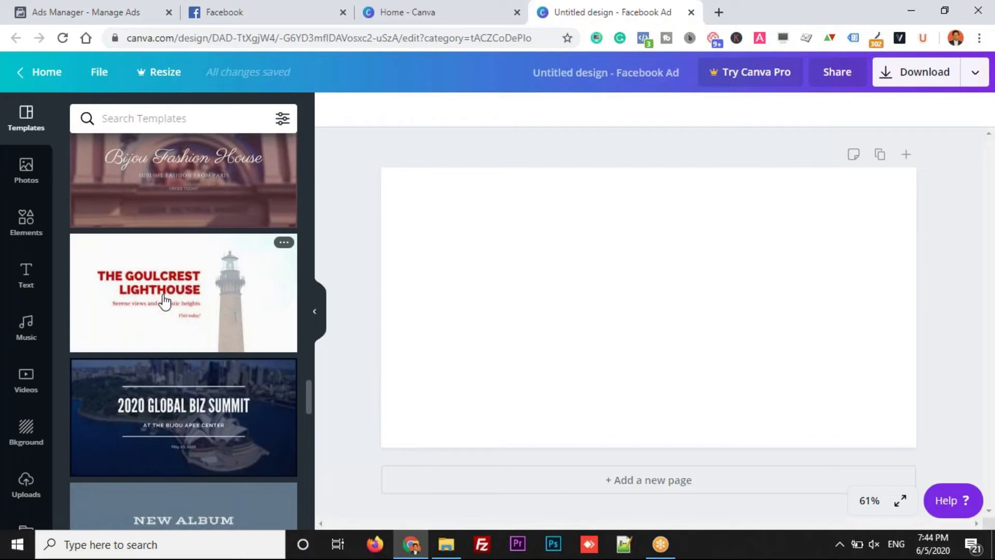
left_click(204, 288)
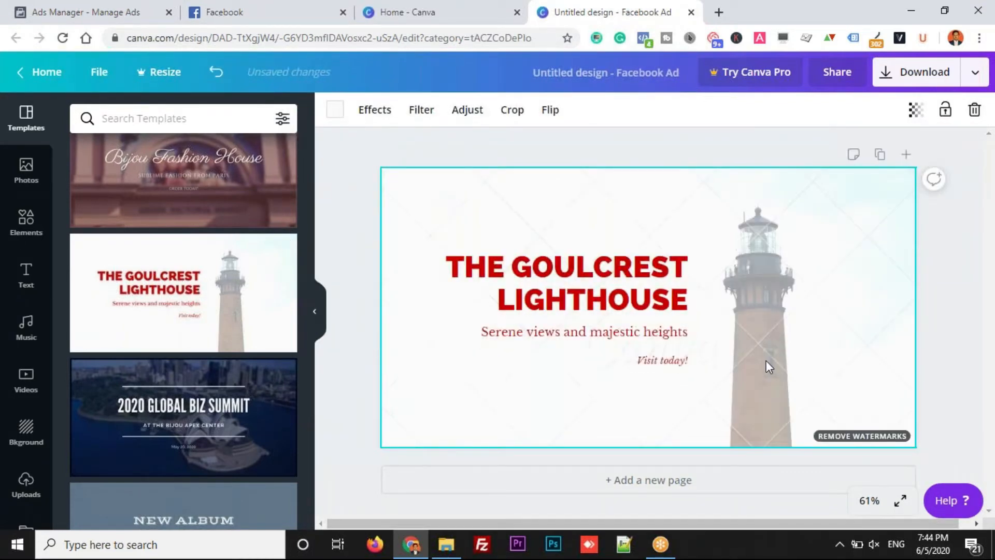
double_click(735, 211)
key("Delete")
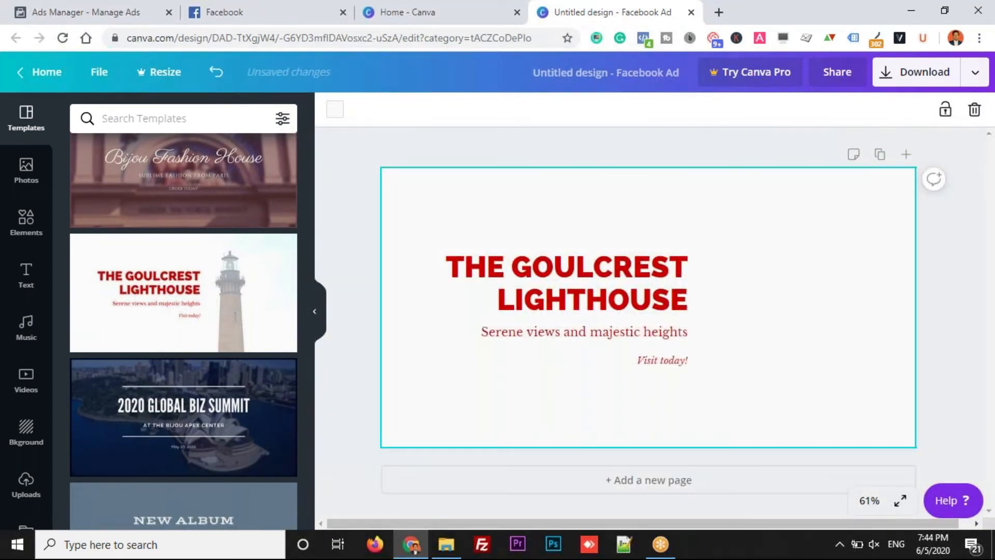
Shift the template's text group slightly down and to the right, and ungroup it into separate text boxes
left_click(622, 300)
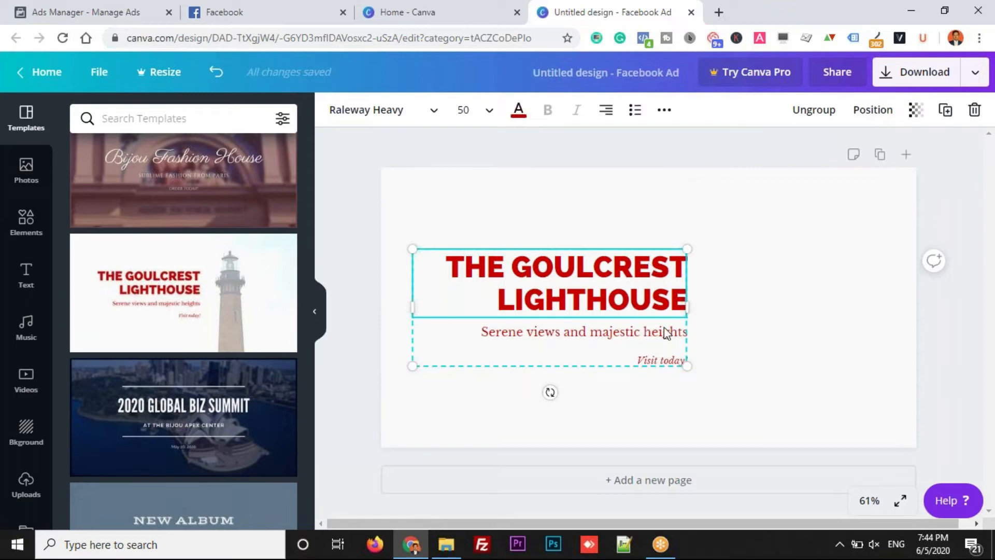
left_click_drag(668, 271, 689, 260)
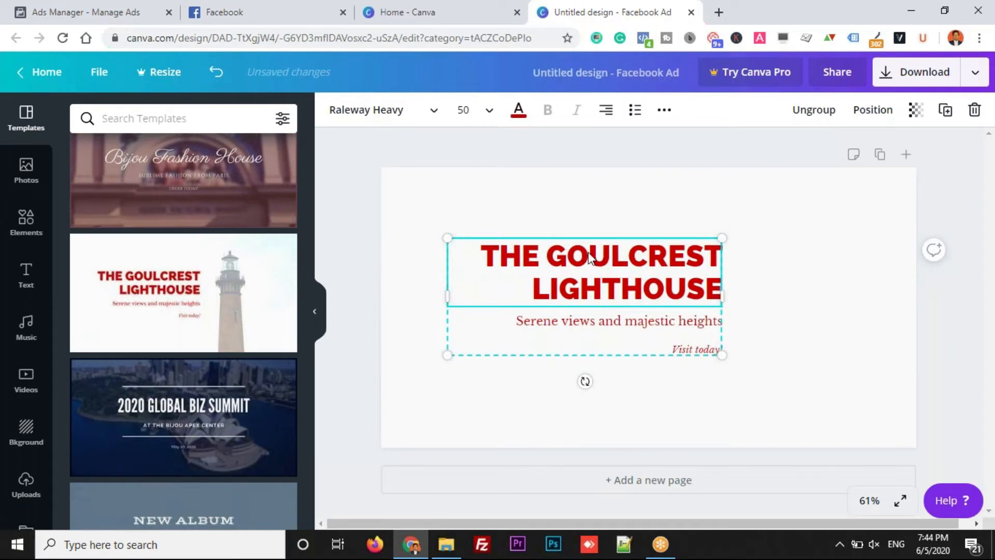
left_click_drag(589, 255, 599, 295)
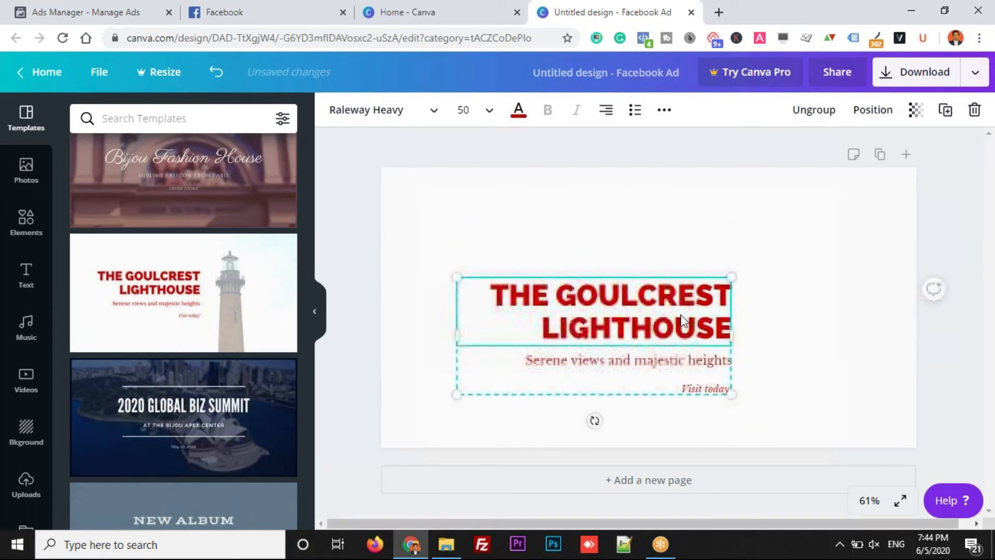
left_click(813, 116)
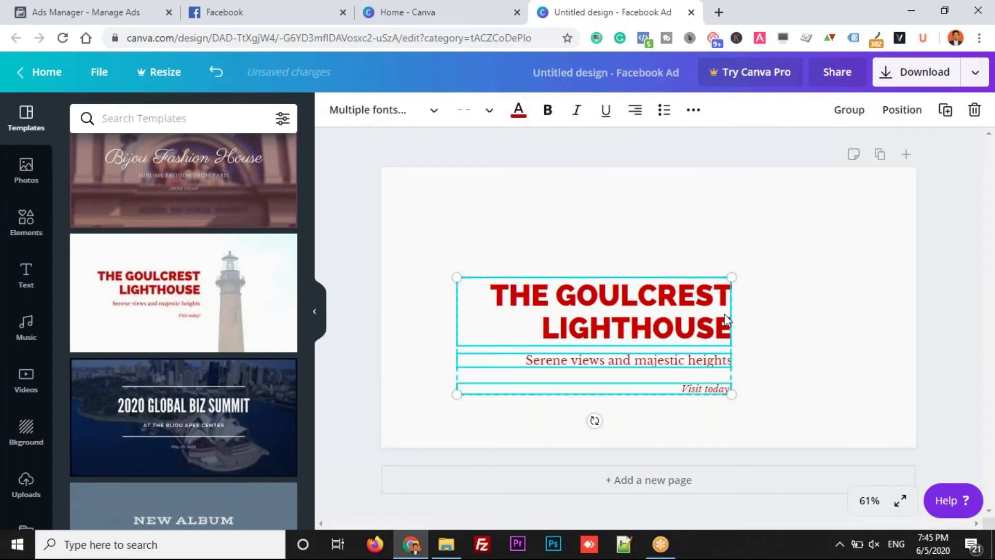
left_click(784, 318)
Move the headline up to the canvas's upper edge and the "Serene views and majestic heights" line up to mid-canvas
left_click(601, 310)
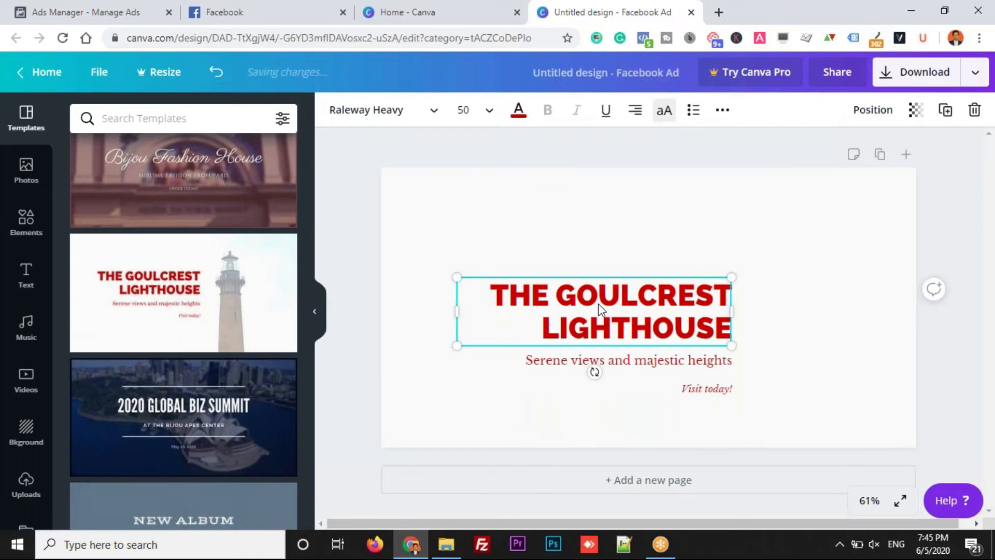
double_click(602, 310)
left_click(726, 226)
left_click_drag(585, 298, 613, 193)
left_click(624, 374)
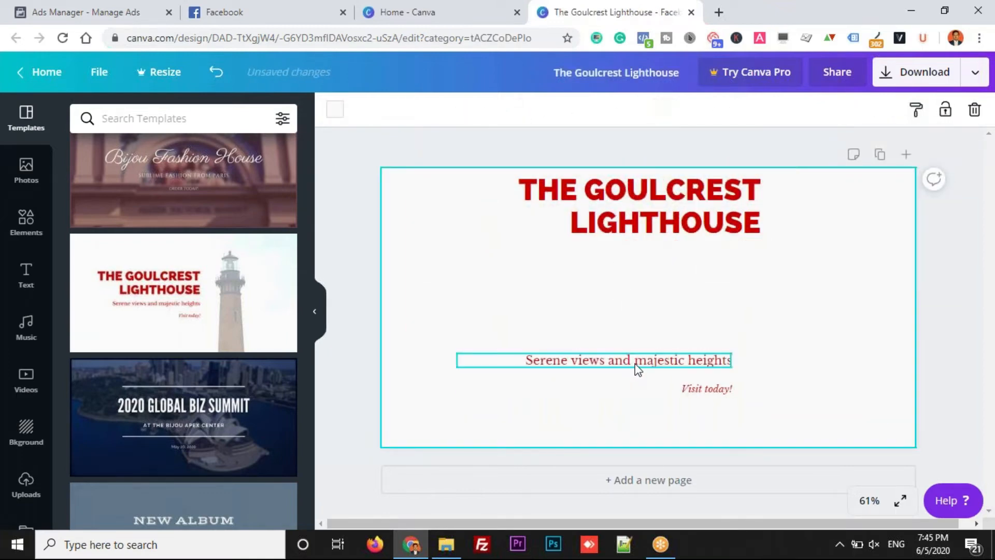
left_click_drag(637, 369, 598, 316)
Delete the "Visit today!" line and place the headline mid-canvas with the subtitle in the lower part of the design
left_click(702, 390)
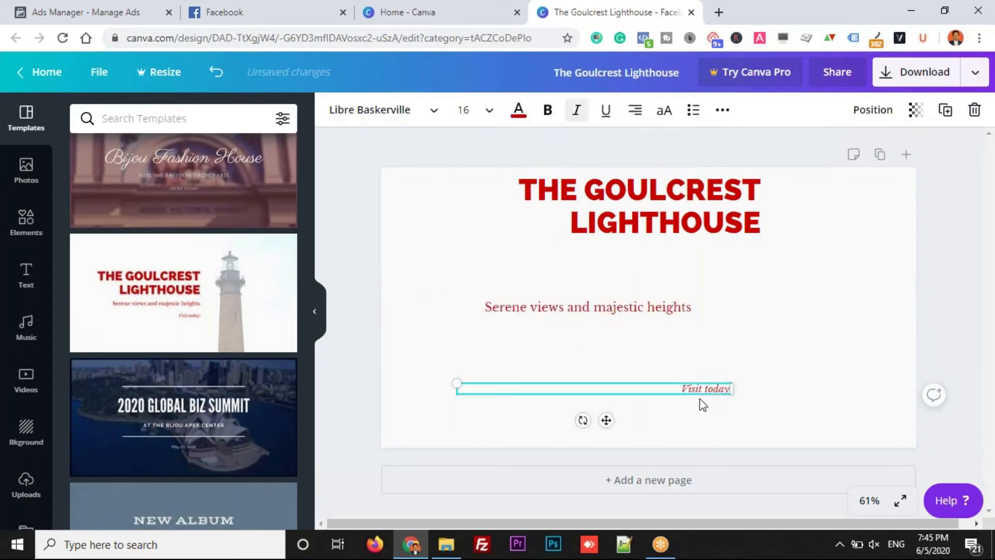
key("Delete")
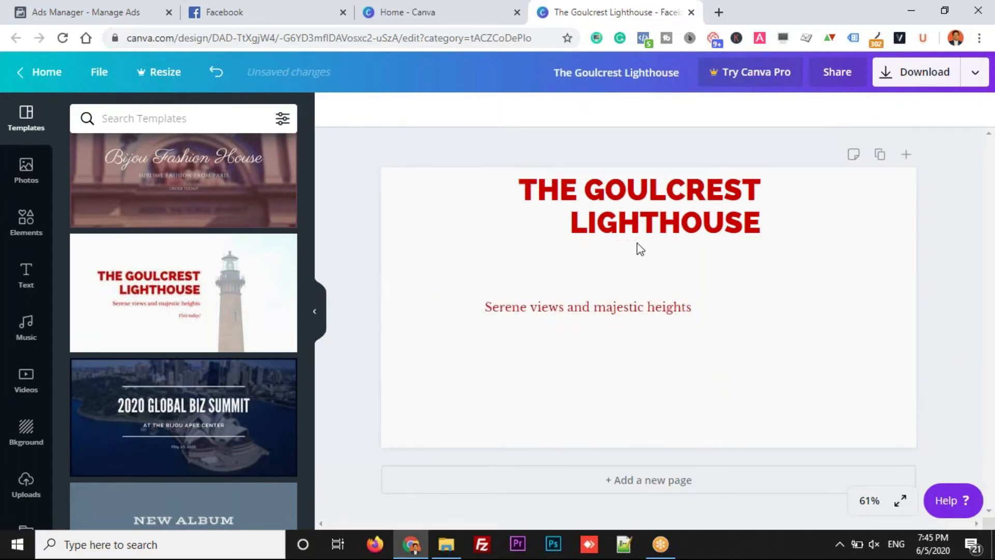
left_click(609, 317)
left_click_drag(608, 317, 625, 400)
left_click(616, 206)
left_click_drag(615, 205, 590, 294)
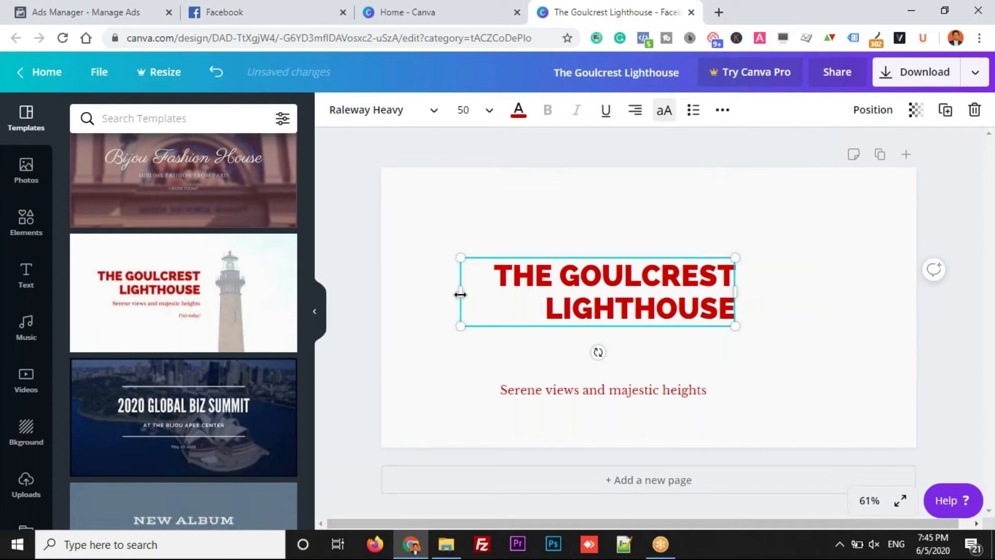
Replace the headline text "The Goulcrest Lighthouse" with "DIGITAL MARKETING"
double_click(529, 289)
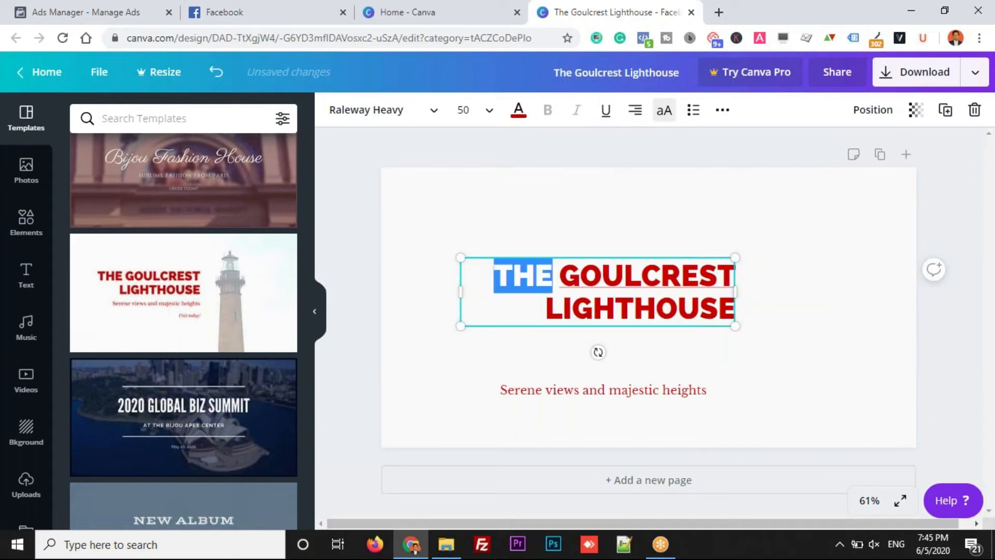
key("ctrl+a")
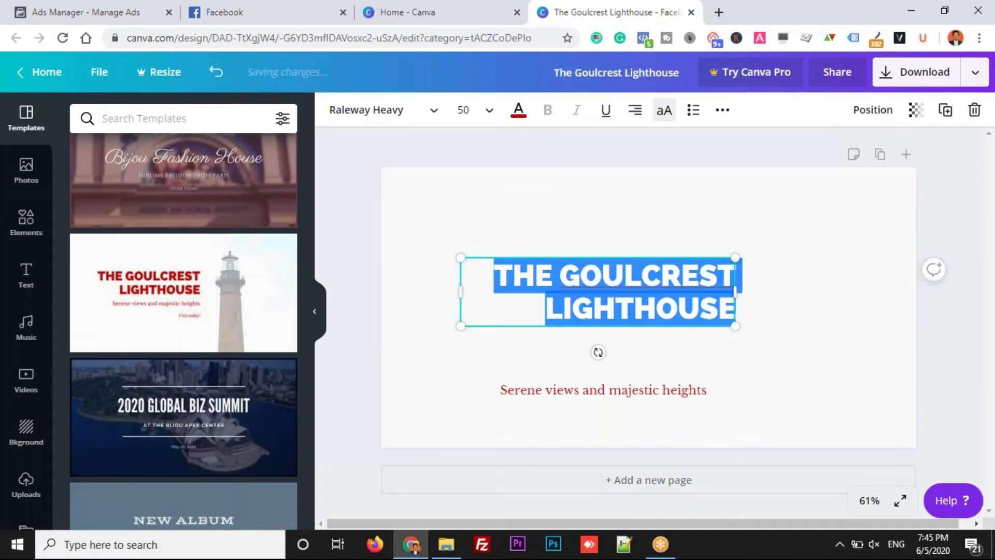
type("DIGITAL")
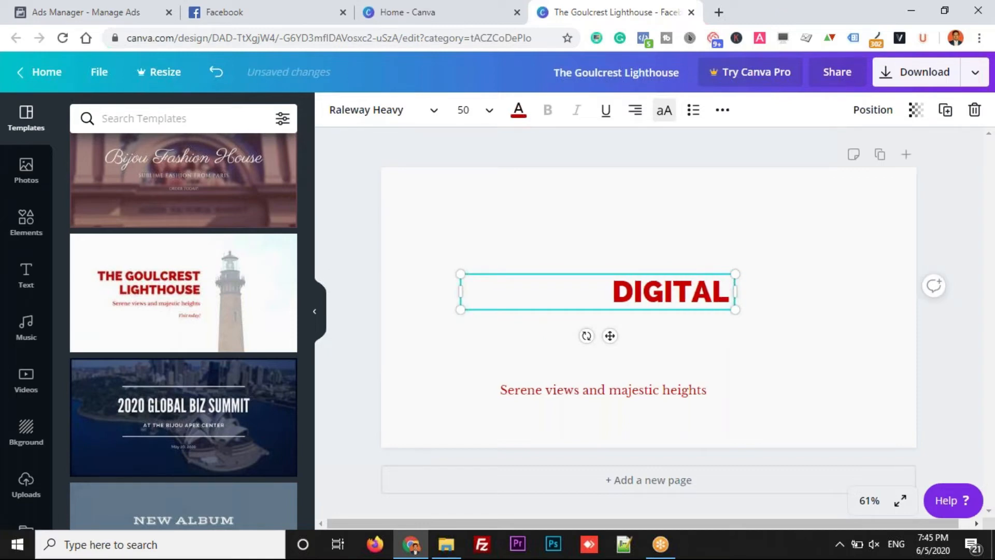
type(" MARKETIN")
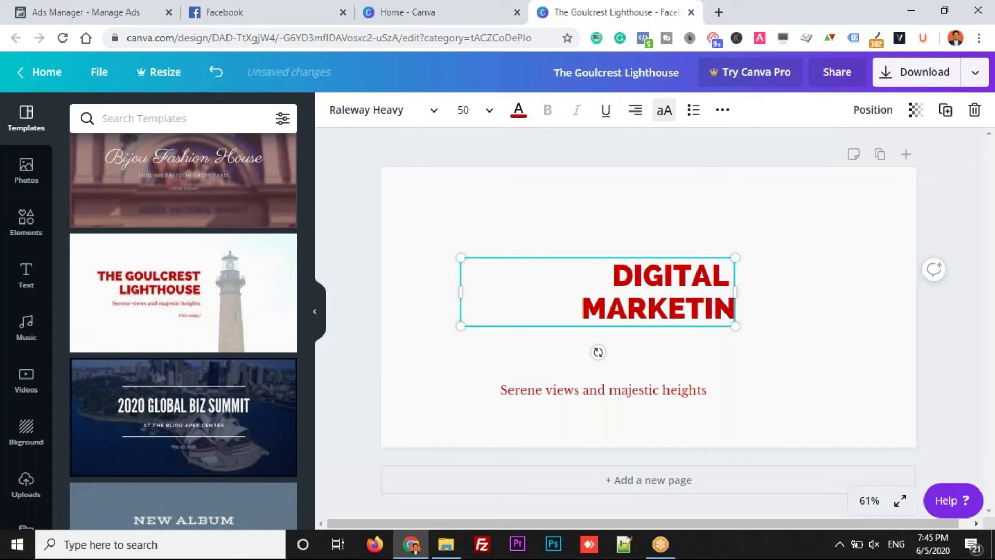
type("G")
left_click(773, 391)
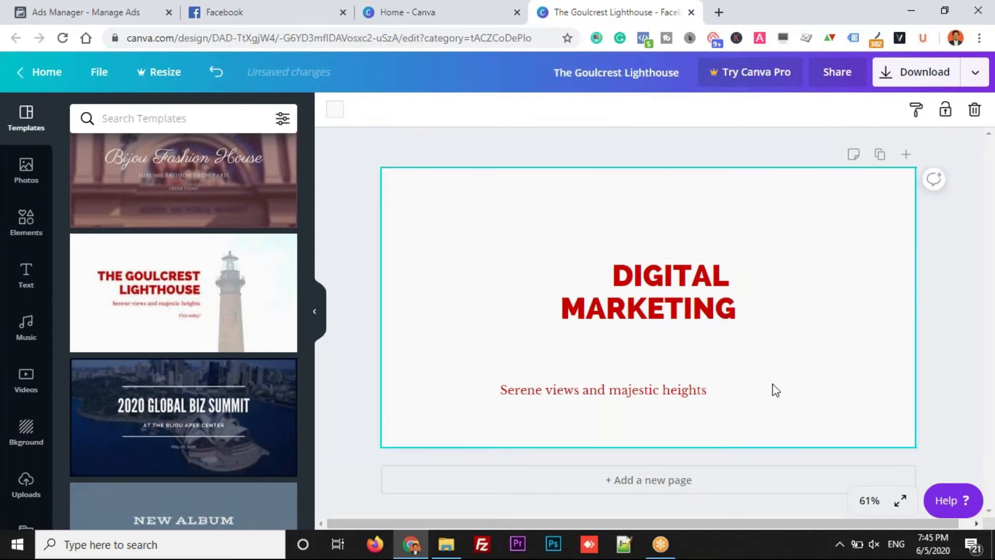
Move the subtitle directly beneath the headline and replace its text with "ONLINE TRAINING"
left_click(692, 392)
left_click_drag(692, 393, 725, 335)
double_click(725, 335)
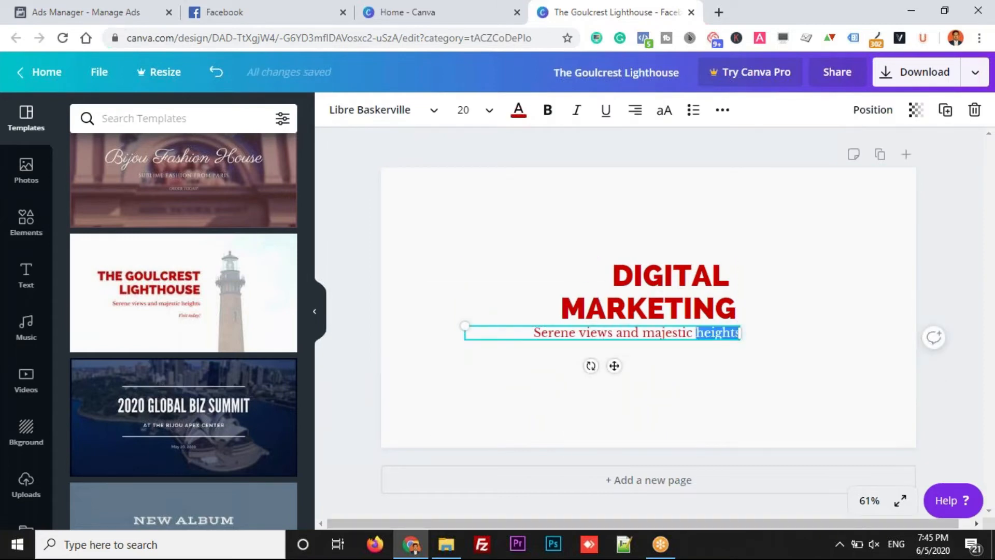
key("ctrl+a")
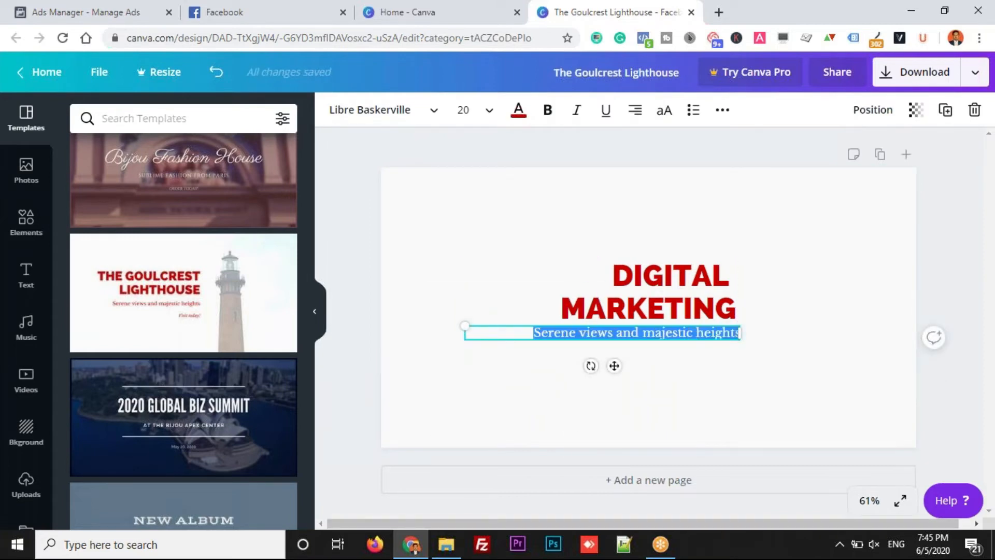
key("BackSpace")
type("ONLINE TRAINING")
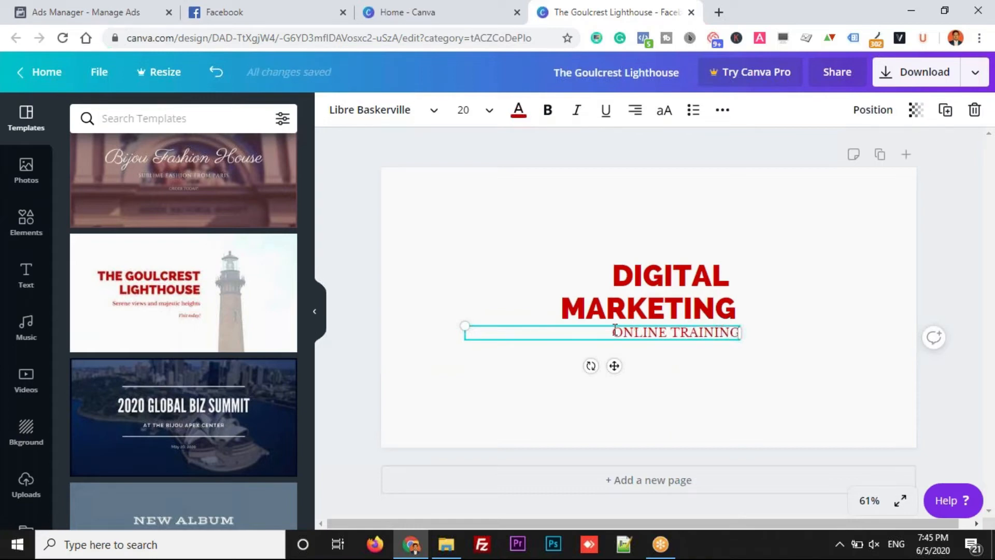
Set the "ONLINE TRAINING" subtitle's font to Montserrat and make it bold
mouse_move(614, 329)
left_mouse_down()
mouse_move(674, 328)
mouse_move(631, 327)
left_mouse_up()
key("ctrl+a")
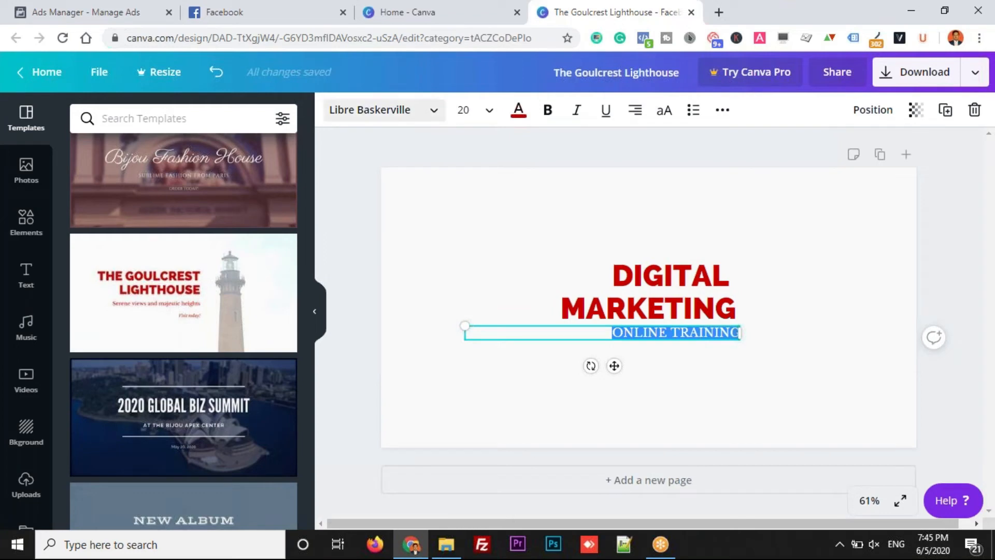
left_click(437, 115)
left_click(118, 246)
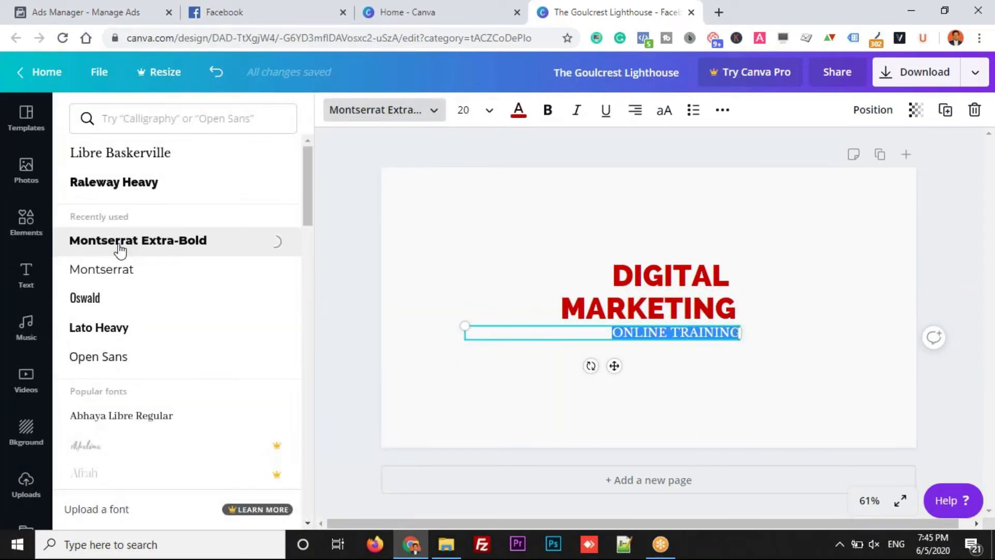
left_click(107, 270)
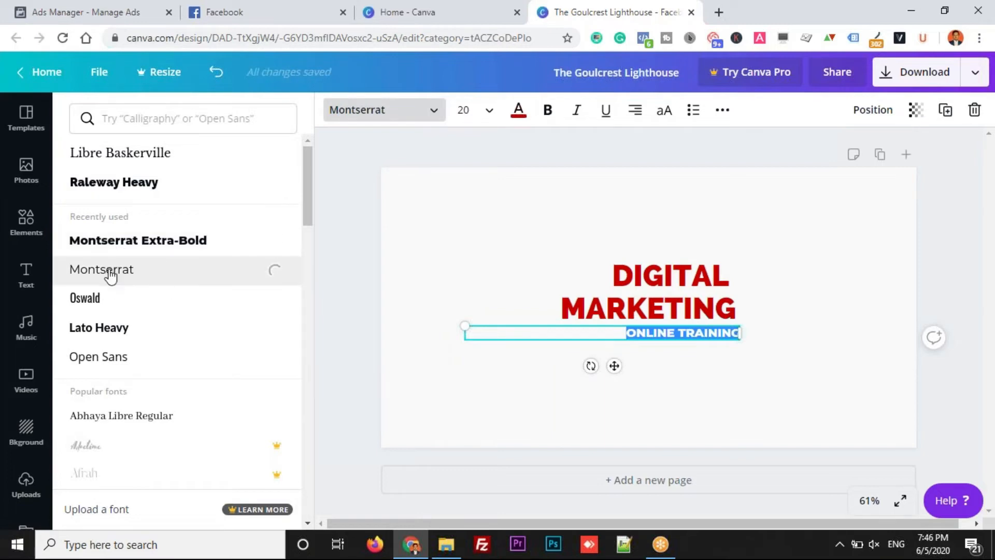
left_click(474, 305)
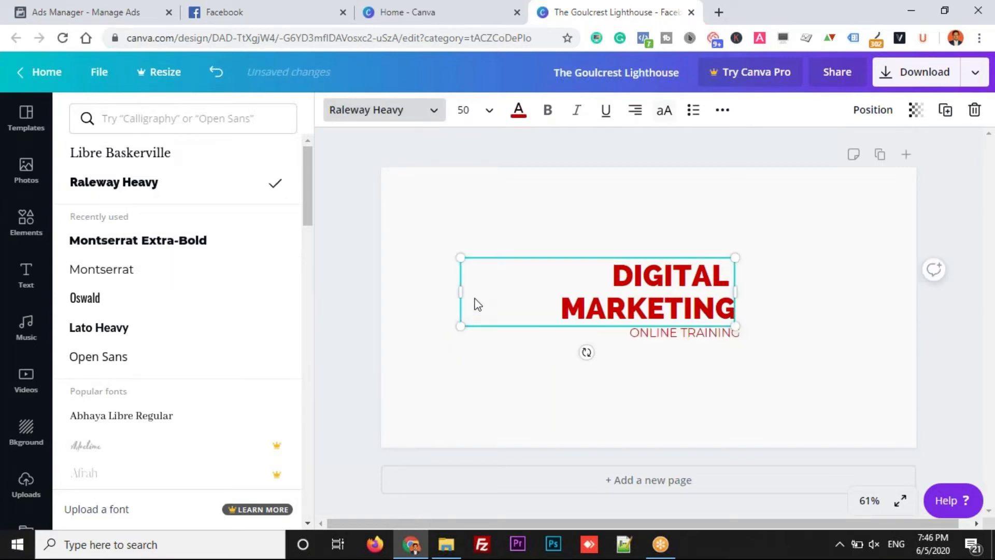
left_click(674, 339)
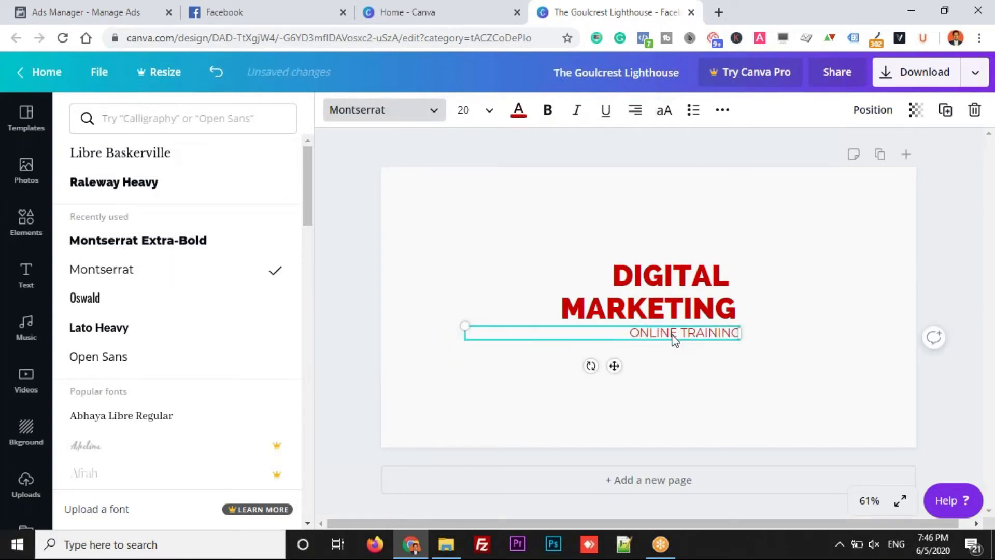
left_click(548, 109)
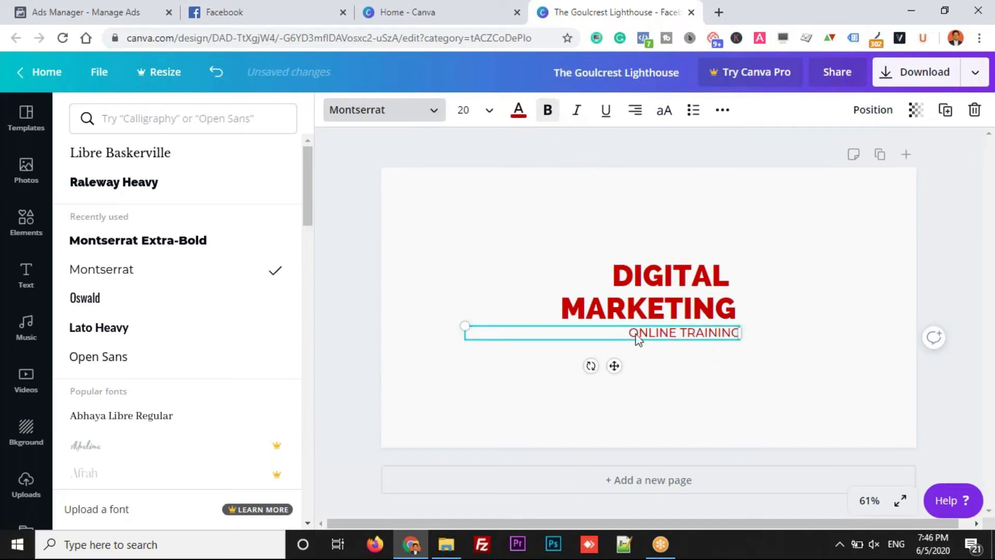
Enlarge the "ONLINE TRAINING" subtitle to font size 28 and deselect it
left_click_drag(464, 336, 353, 351)
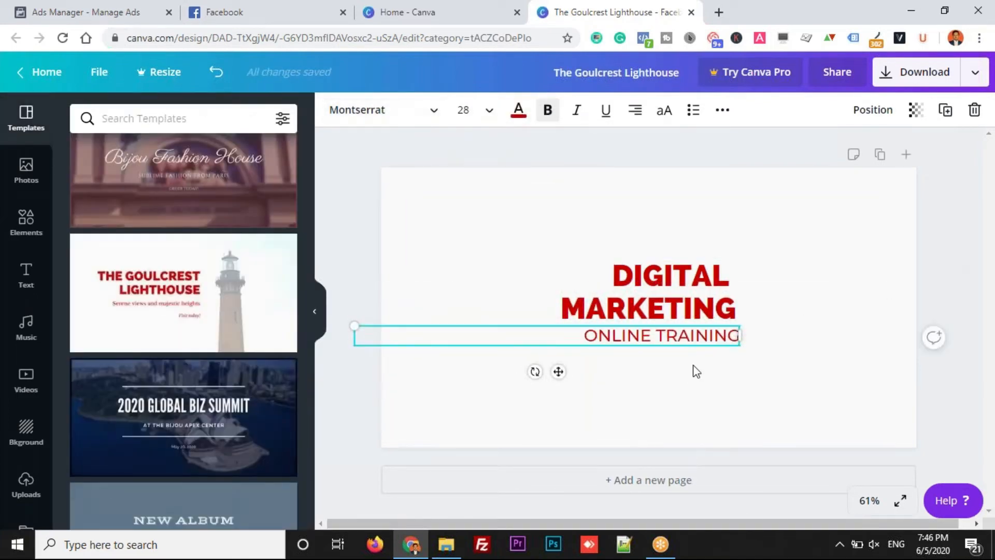
left_click(698, 394)
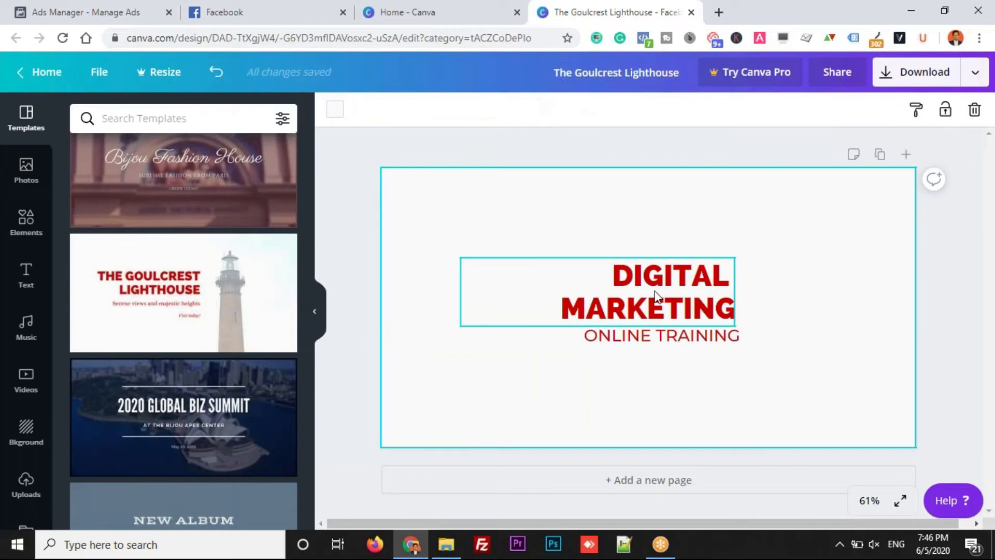
left_click(944, 234)
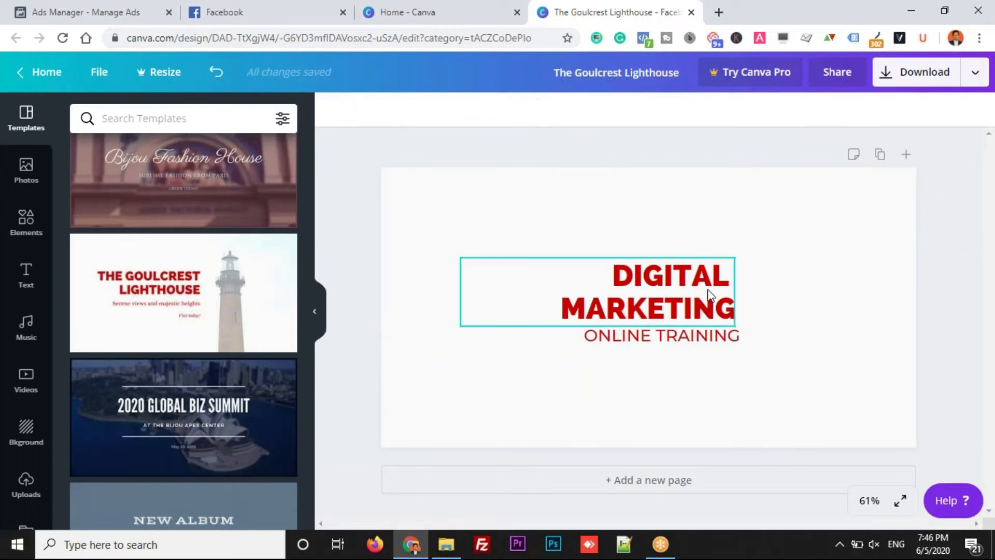
left_click(445, 195)
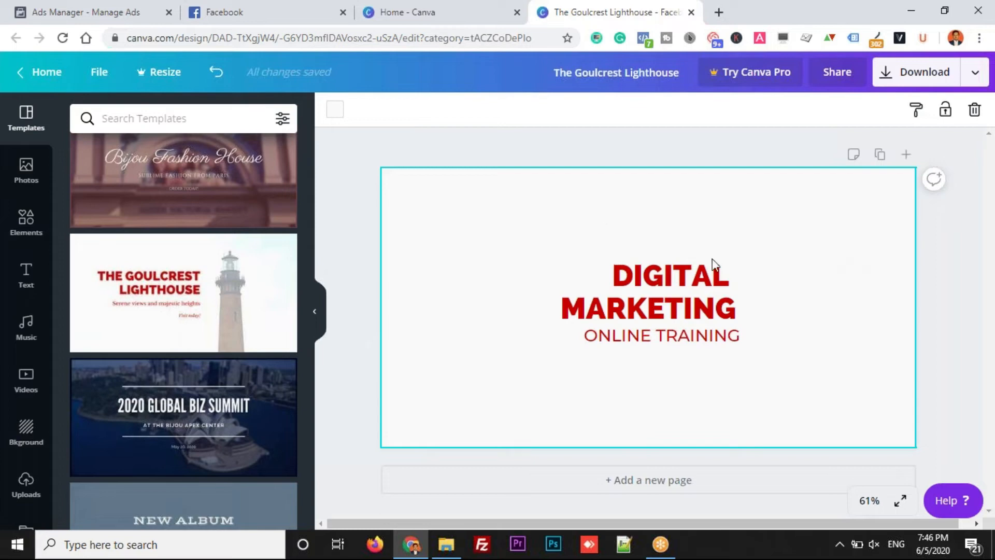
Try a light gray background on the design, then set the background color to dark blue
left_click(335, 111)
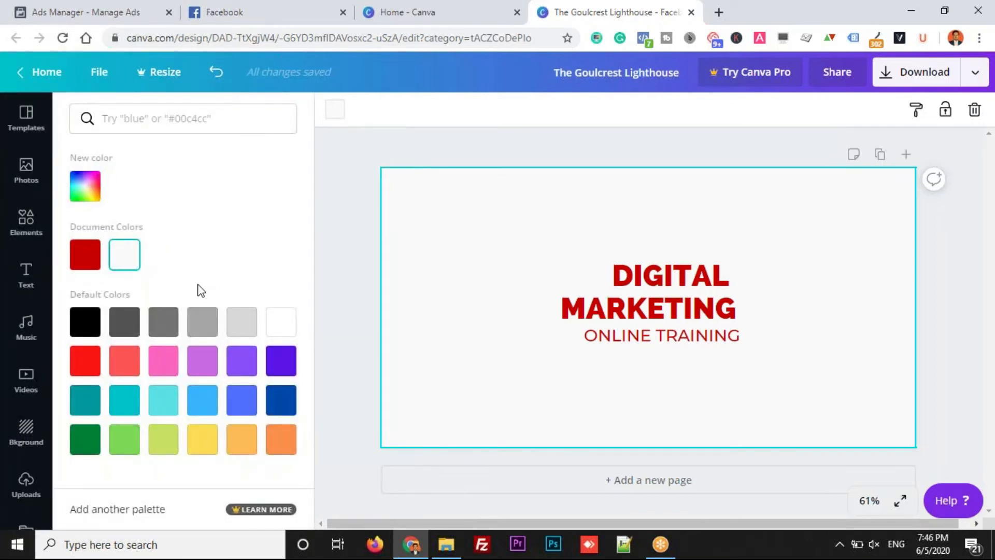
left_click(175, 366)
left_click(243, 321)
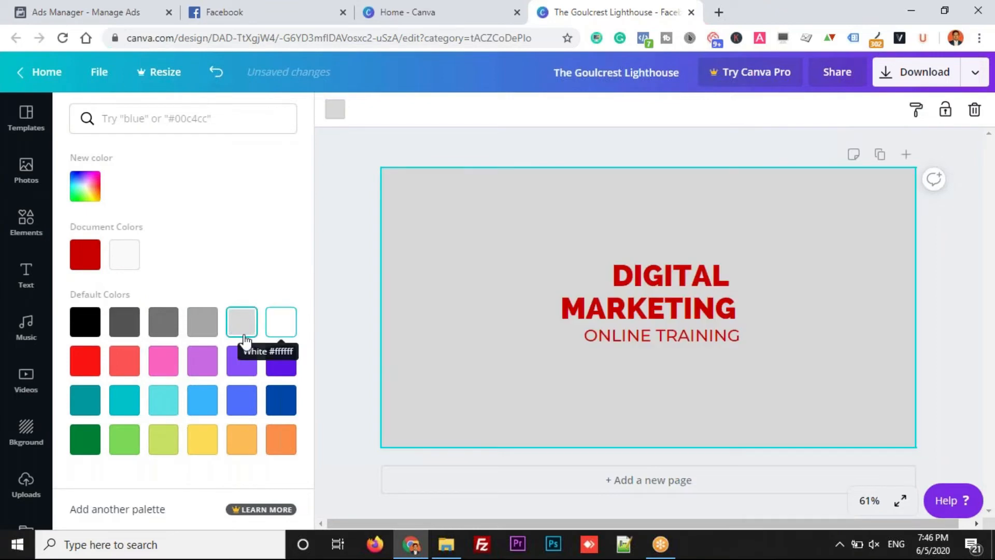
left_click(282, 405)
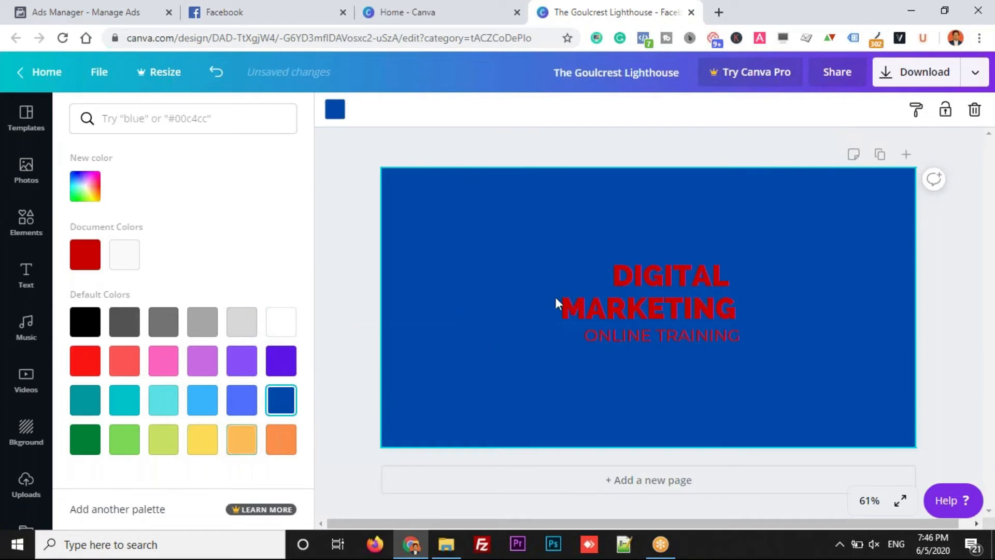
Recolor both the "DIGITAL MARKETING" headline and the "ONLINE TRAINING" subtitle white
left_click(629, 286)
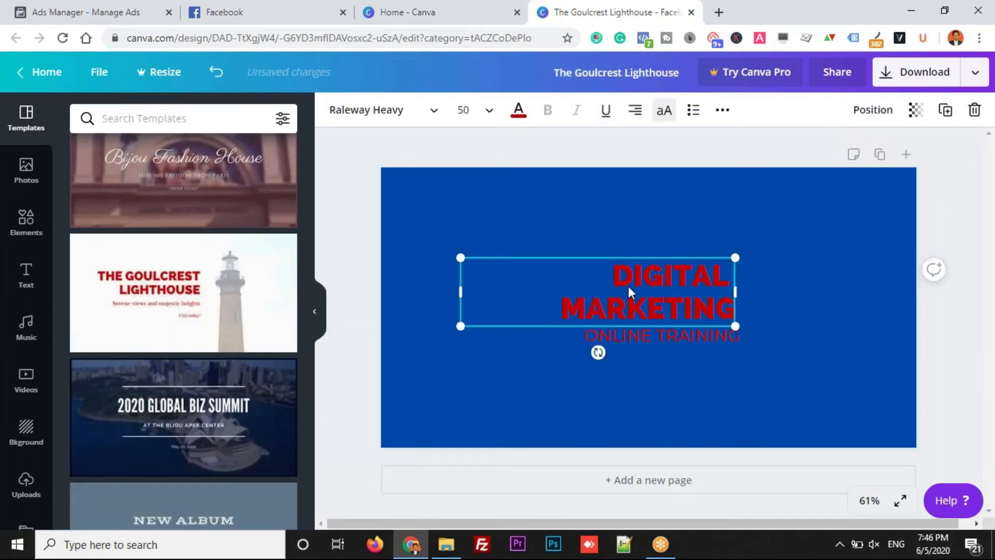
left_click(518, 110)
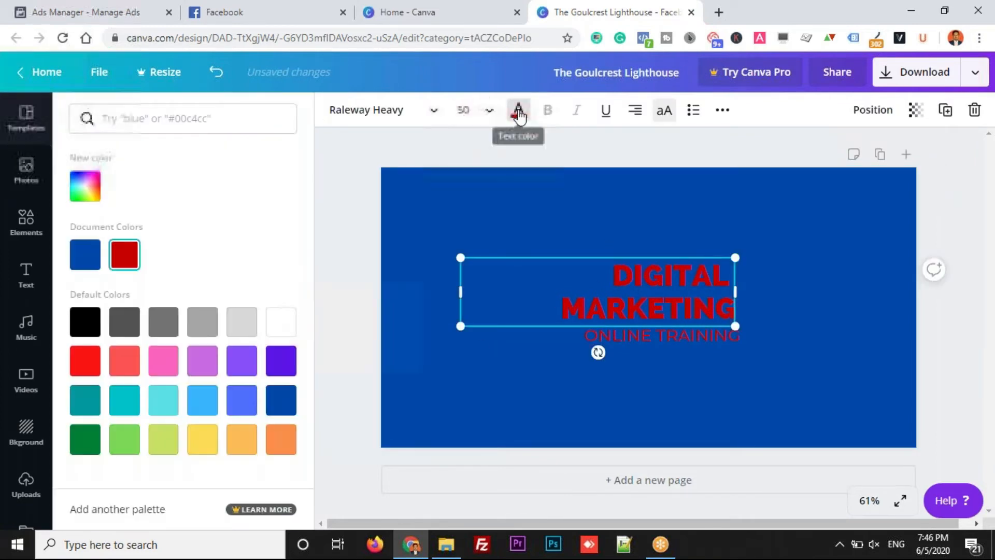
left_click(287, 330)
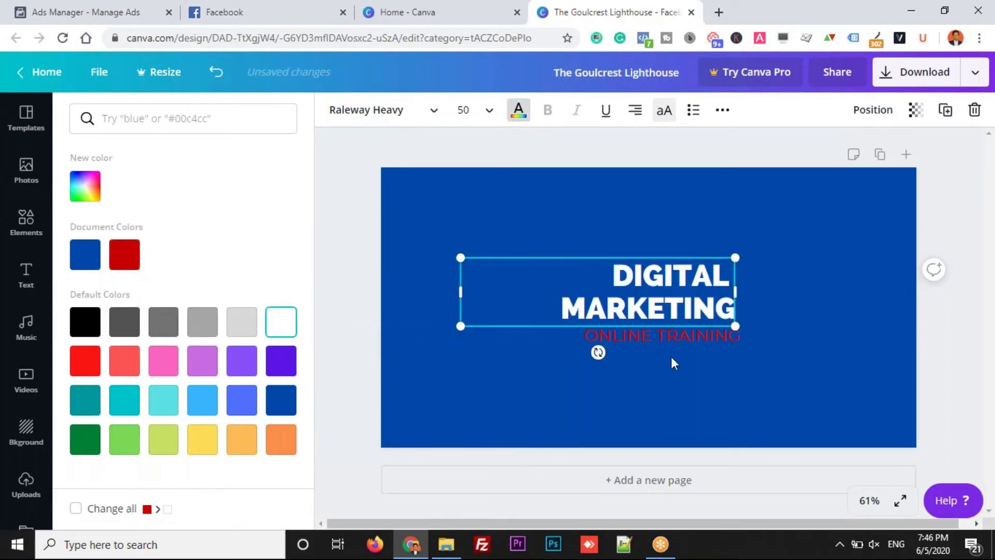
left_click(670, 336)
left_click(519, 110)
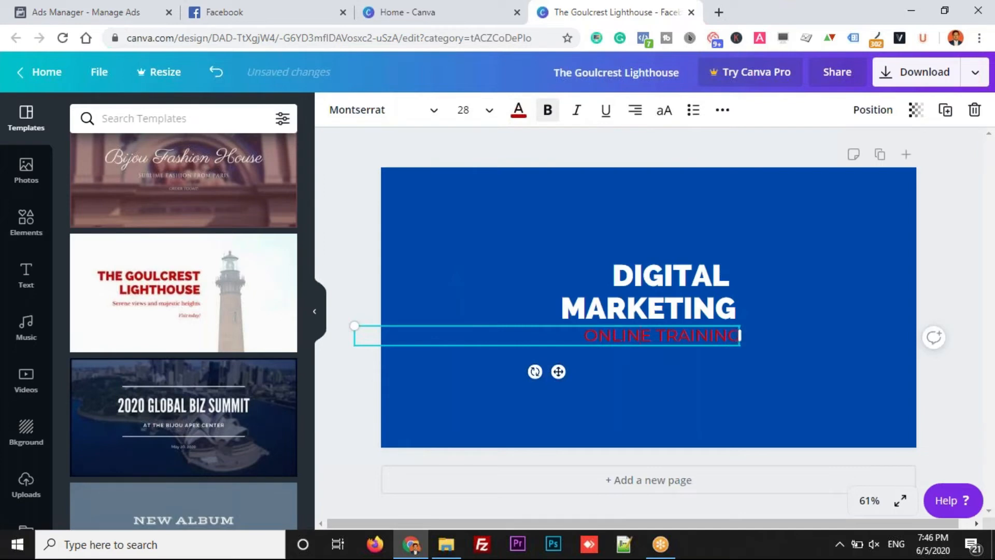
left_click(517, 111)
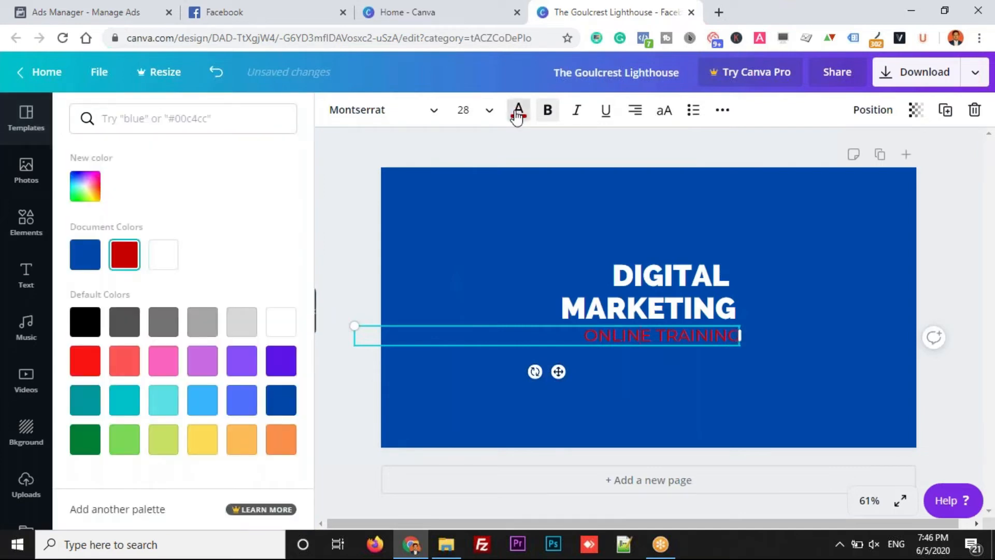
left_click(283, 322)
left_click(937, 248)
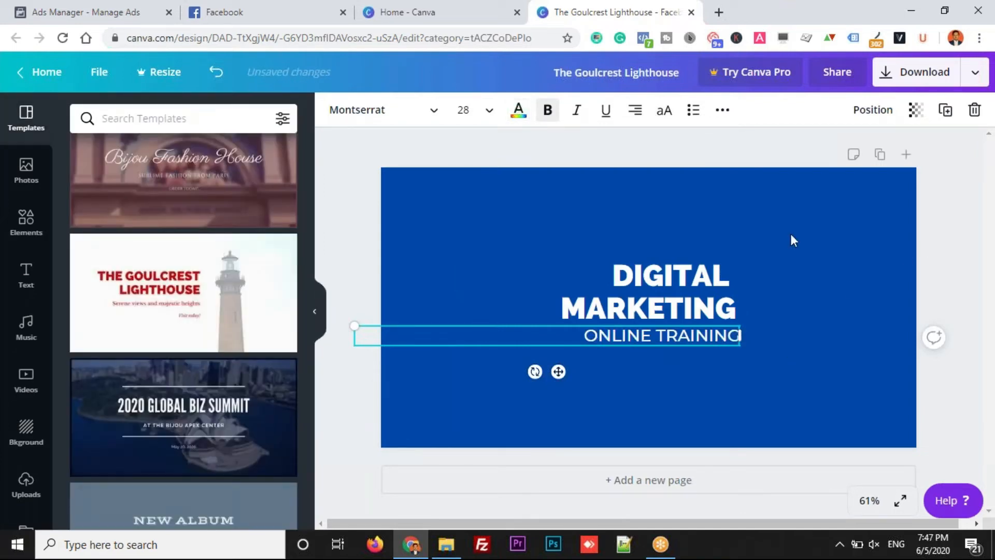
left_click(363, 212)
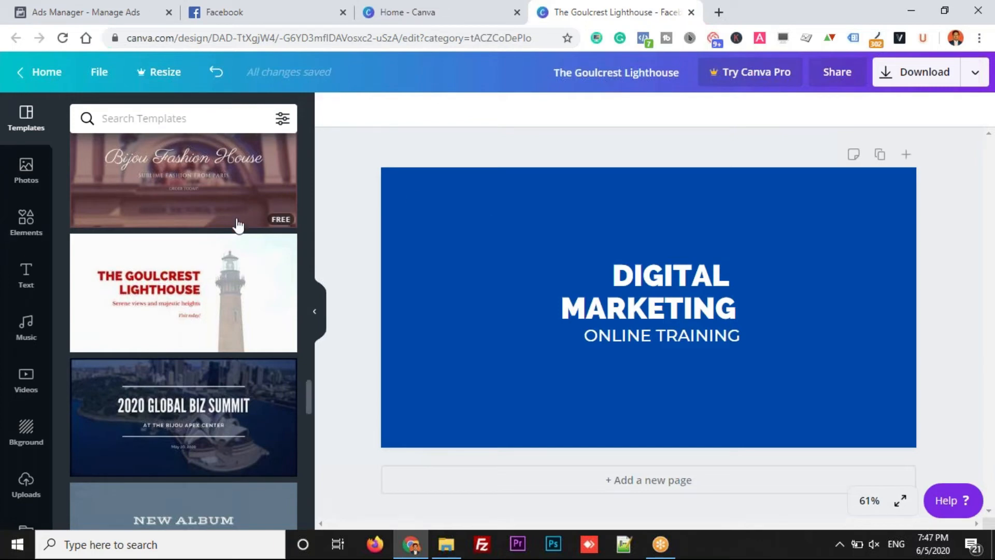
Search the photo library for "DIGITAL MARKETING" and add the photo of hands exchanging cash and a shopping bag between two laptops
left_click(23, 176)
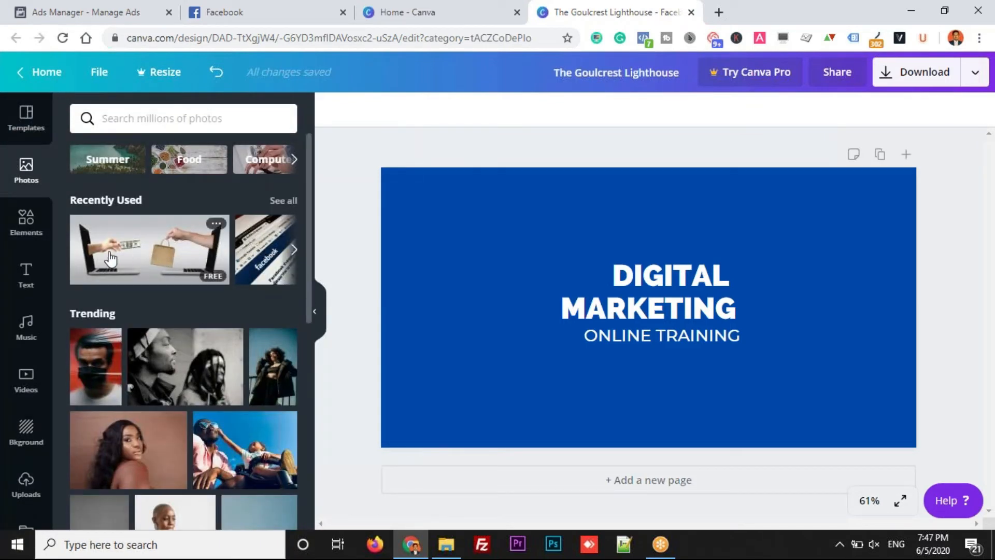
left_click(165, 119)
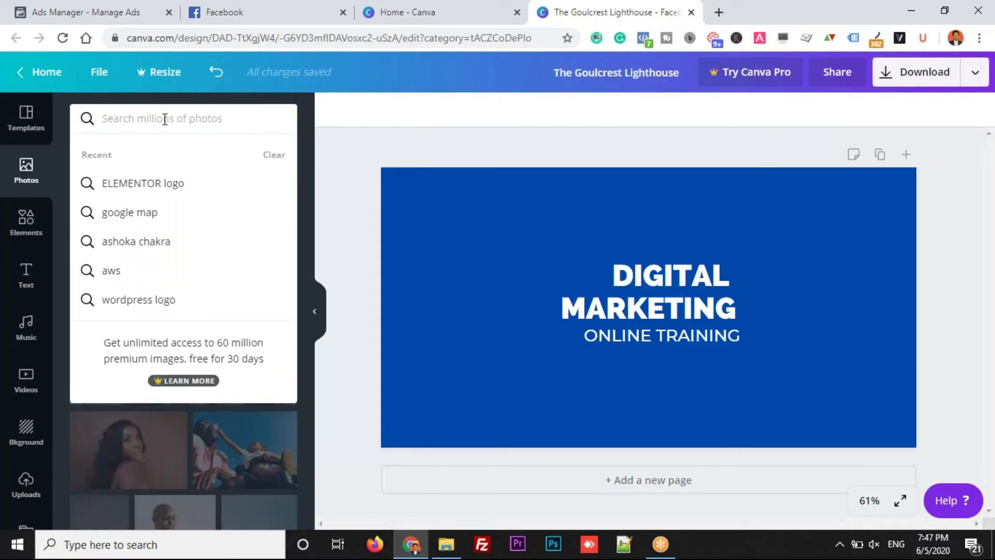
type("DIGITA")
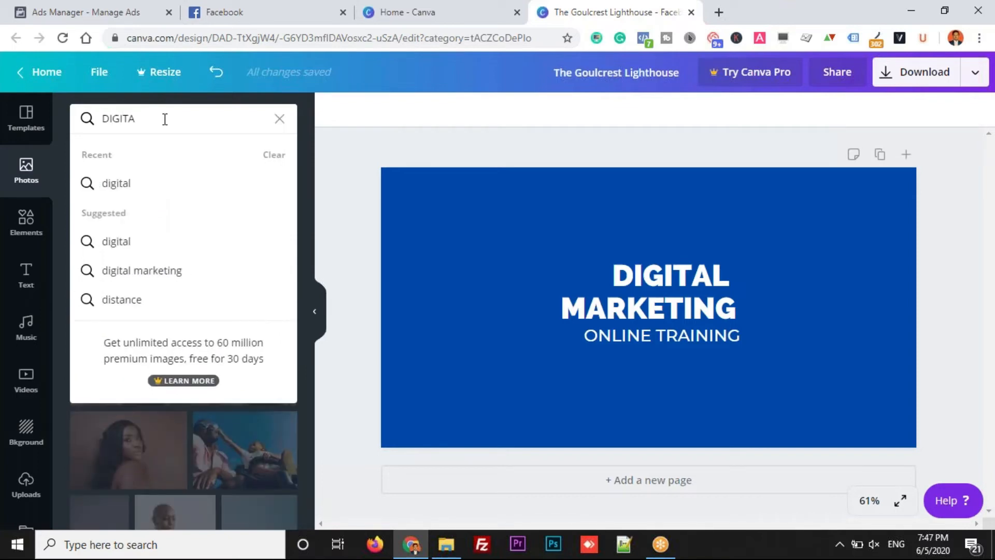
type("L MARKETING")
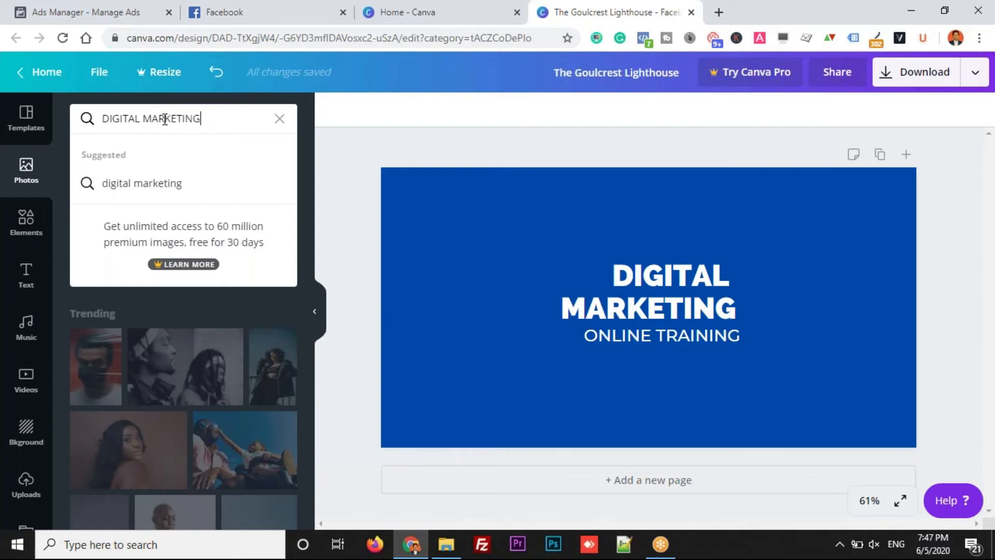
key("Return")
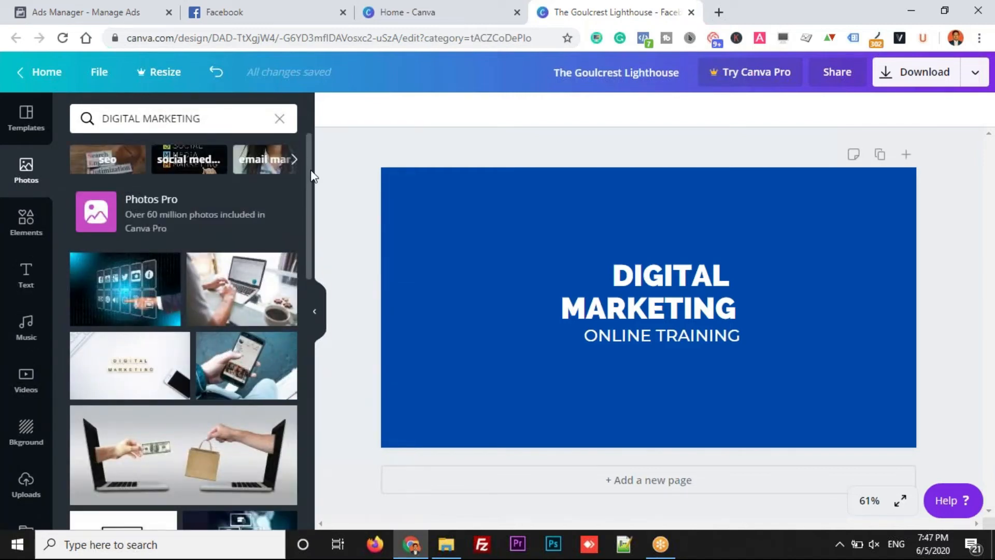
scroll(299, 237, "down", 4)
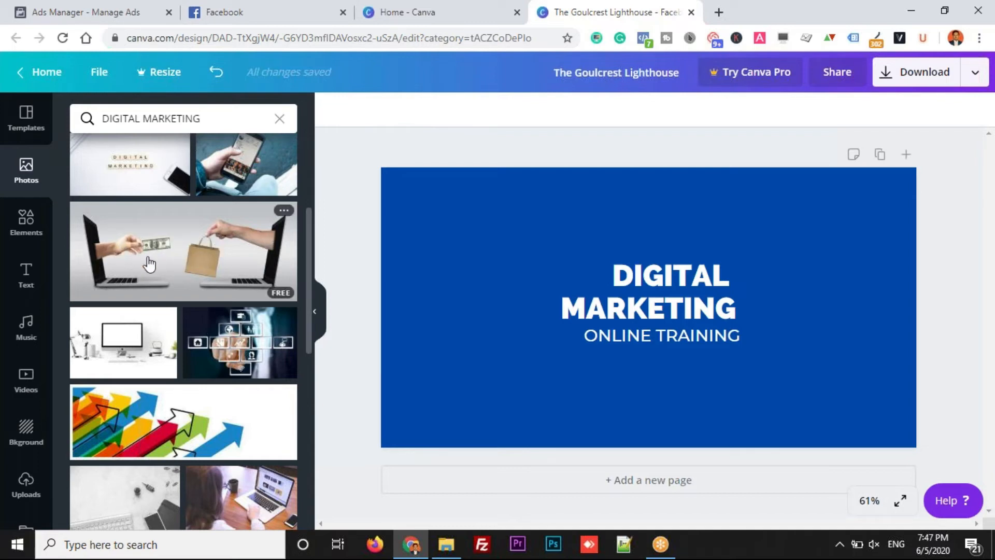
left_click_drag(149, 244, 463, 210)
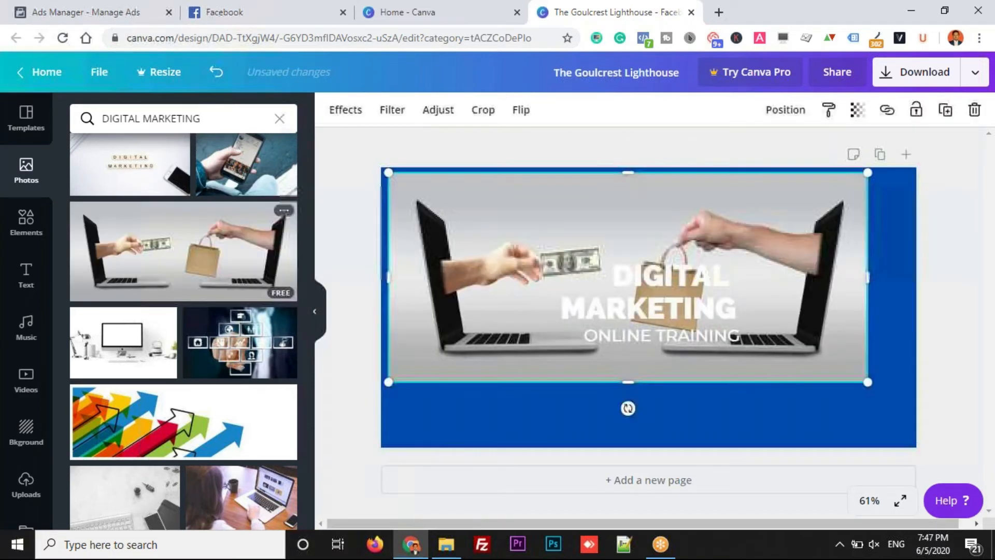
Enlarge and reposition the laptop photo until it covers the whole canvas behind the text
left_click_drag(465, 213, 457, 207)
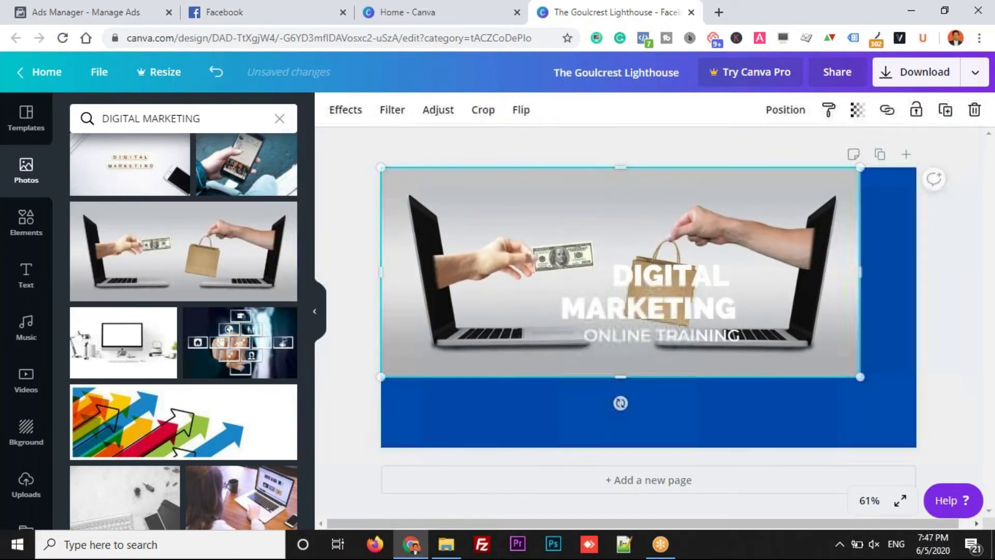
left_click_drag(866, 378, 916, 411)
left_click_drag(810, 335, 784, 338)
left_click_drag(906, 412, 963, 524)
left_click_drag(847, 357, 833, 349)
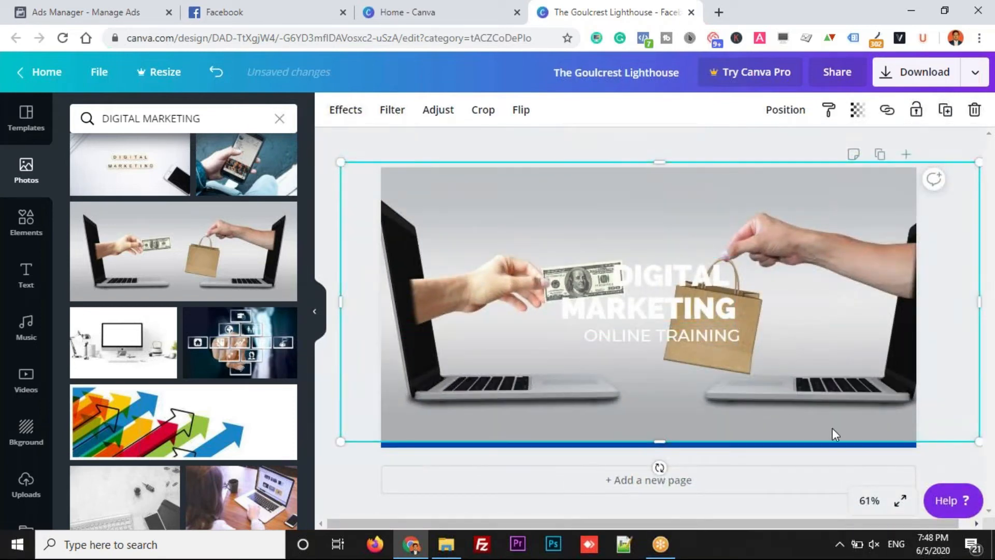
left_click_drag(978, 441, 984, 453)
left_click_drag(800, 377, 771, 381)
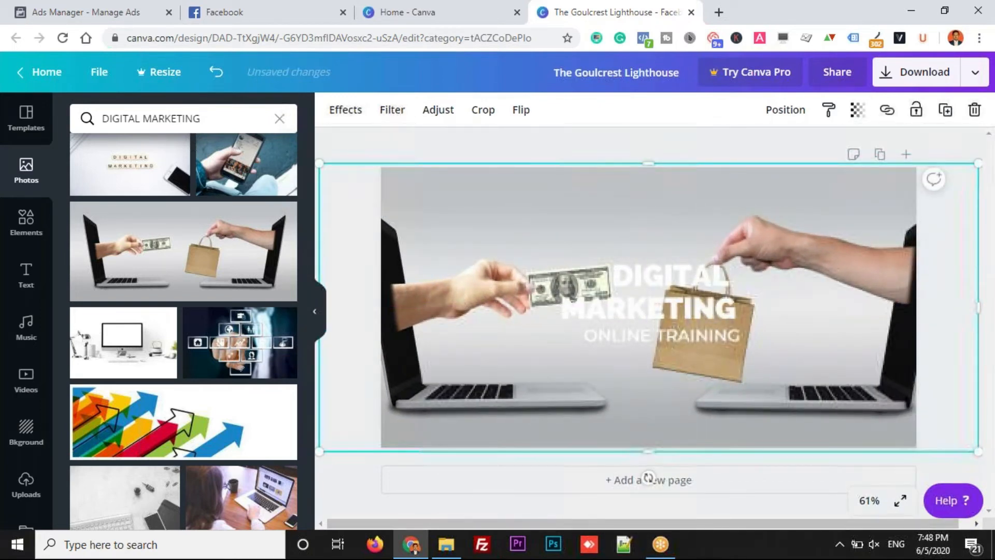
left_click(533, 138)
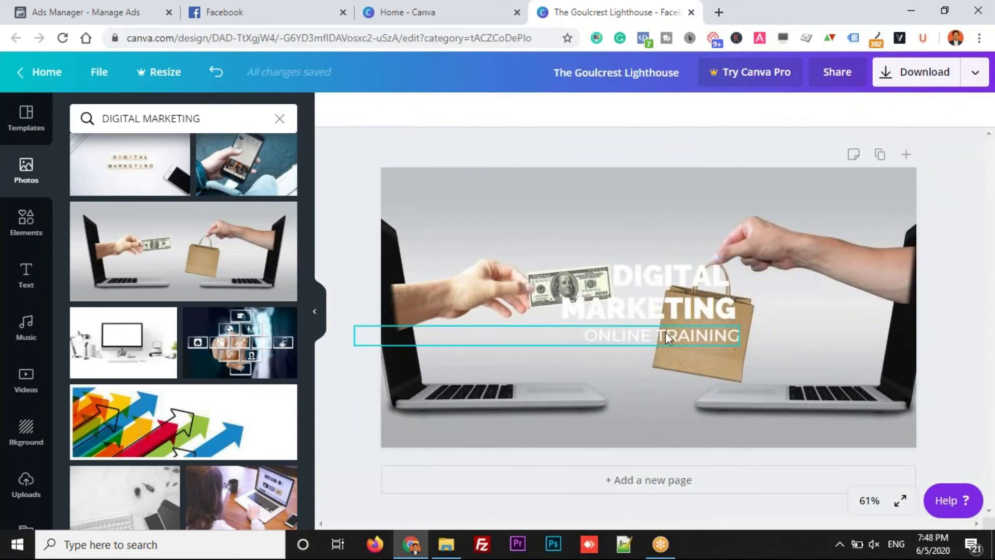
Move the "DIGITAL MARKETING" headline above the banknote near the photo's upper edge and color it black
left_click_drag(661, 290, 633, 213)
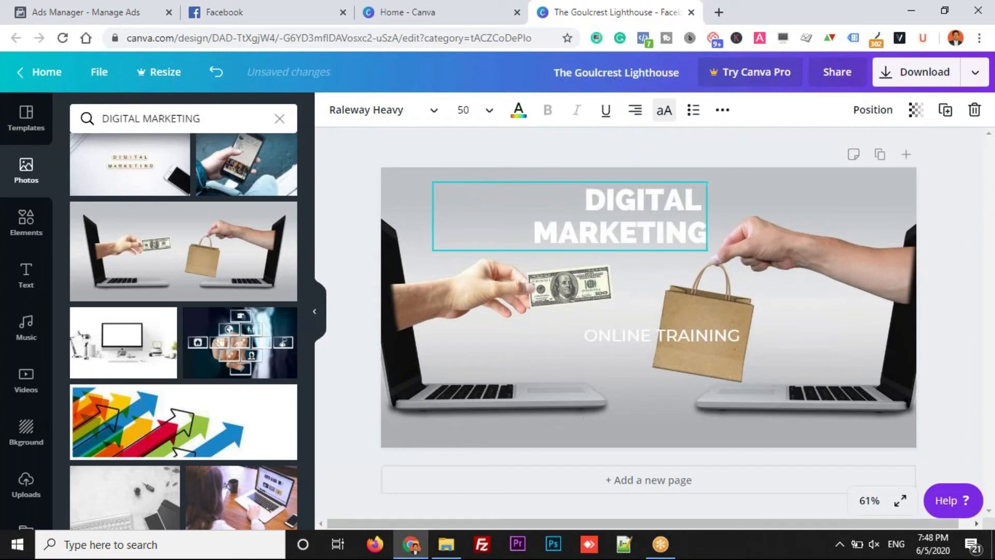
left_click(520, 115)
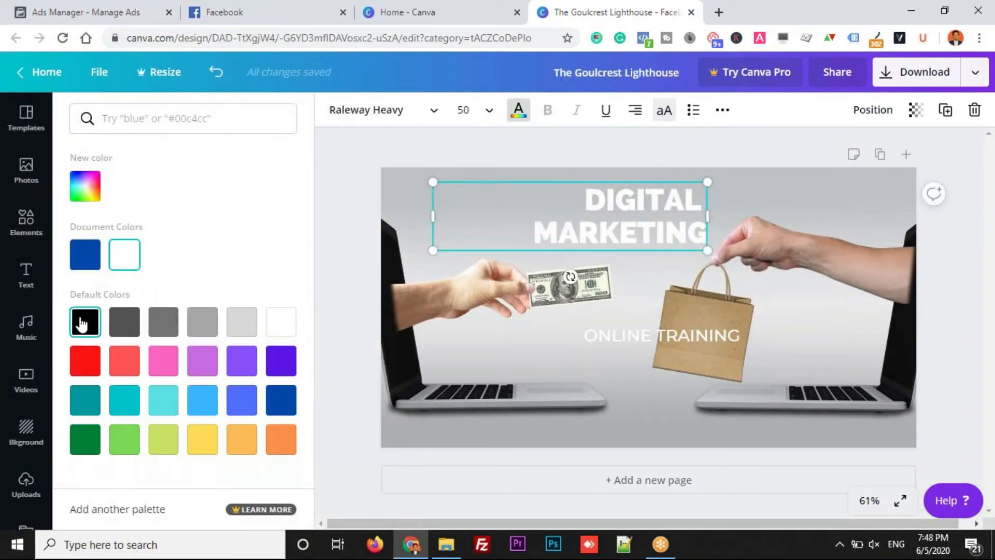
left_click(83, 318)
left_click(965, 312)
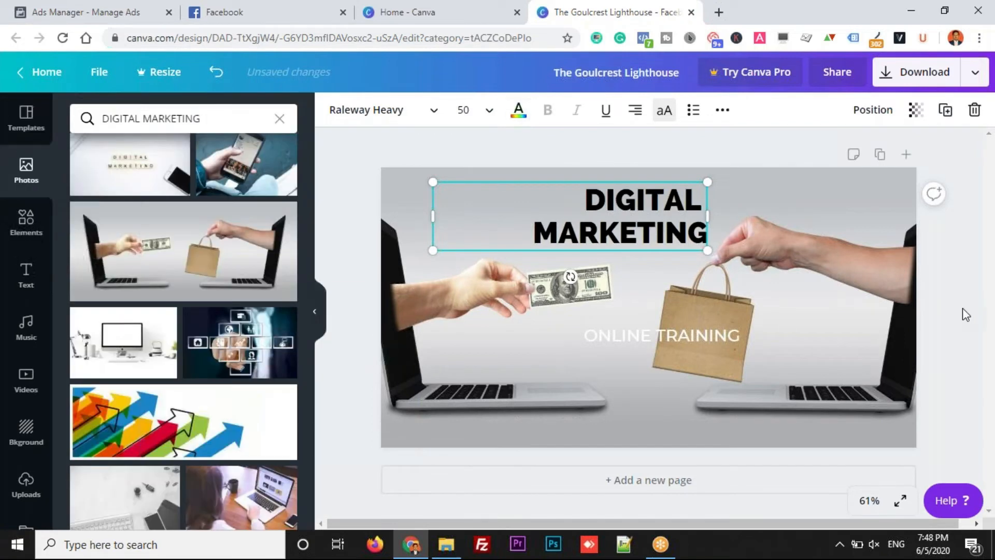
Move the "ONLINE TRAINING" subtitle directly beneath the headline and color it black
left_click(620, 335)
left_click_drag(620, 335, 582, 256)
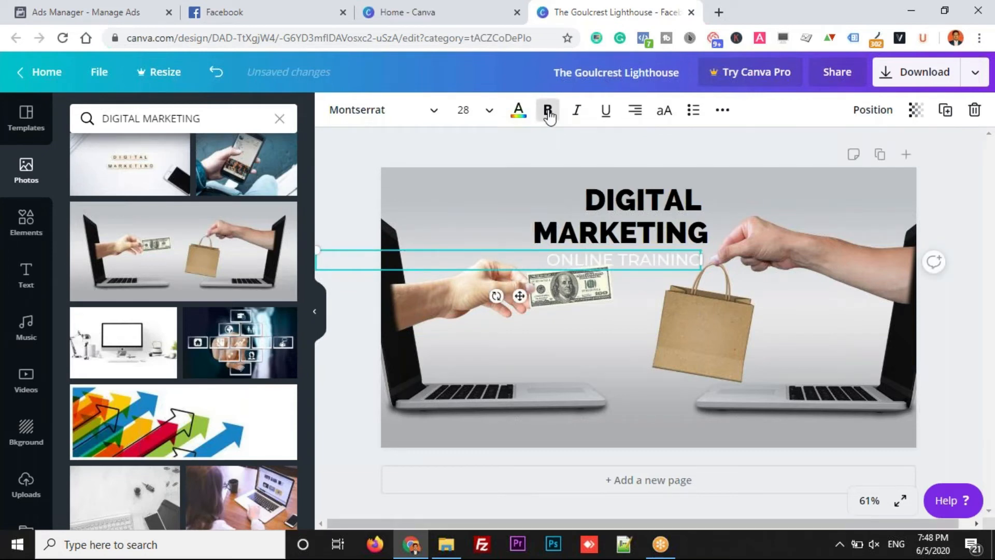
left_click(518, 110)
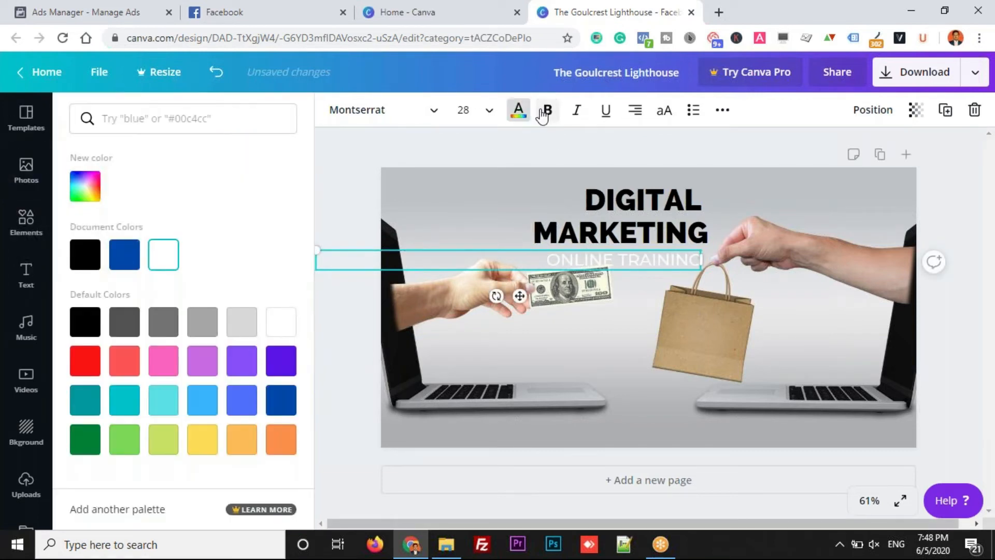
left_click(518, 111)
left_click(518, 111)
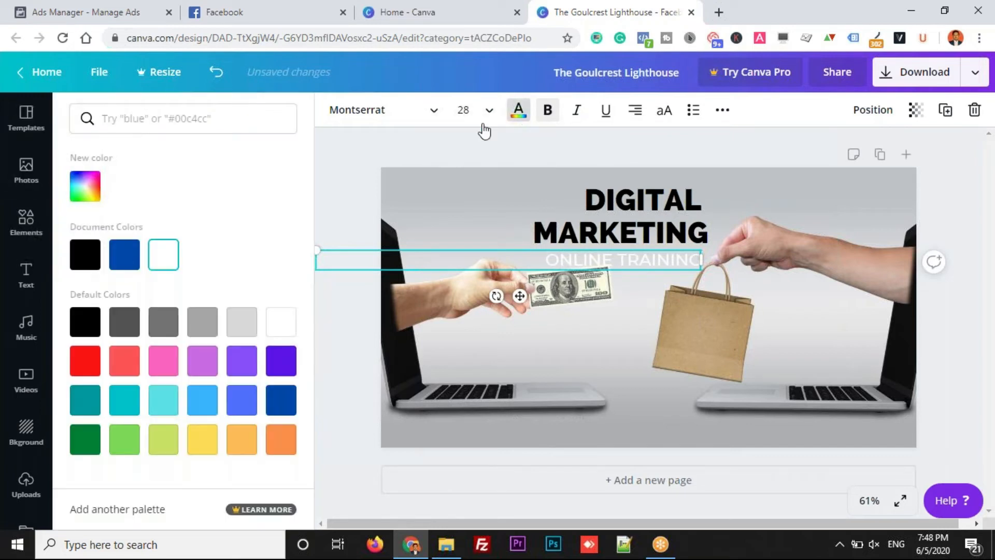
left_click(85, 322)
left_click(953, 218)
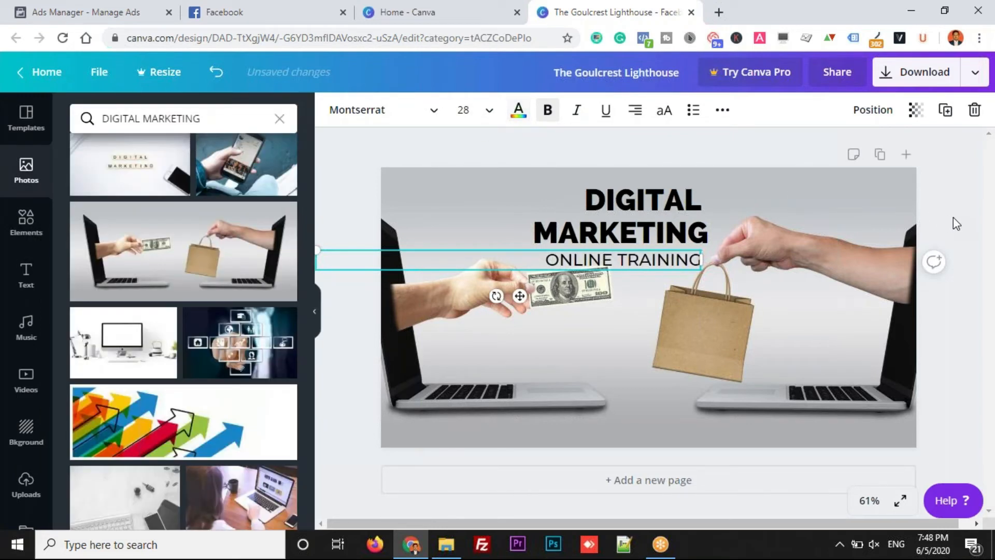
Nudge the headline and its subtitle slightly upward, keeping the subtitle close beneath the headline and clear of the banknote
left_click(673, 347)
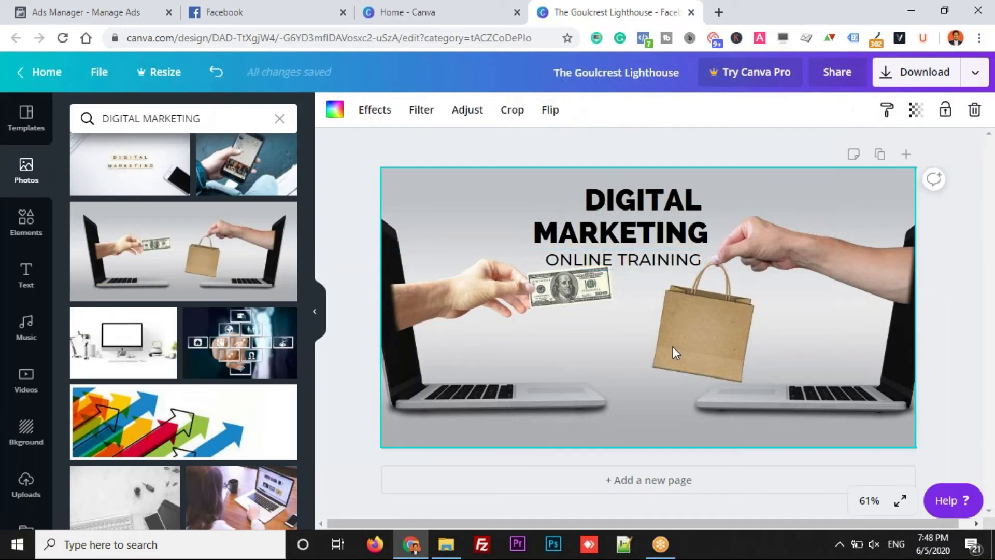
left_click(633, 213)
left_click_drag(633, 213, 630, 199)
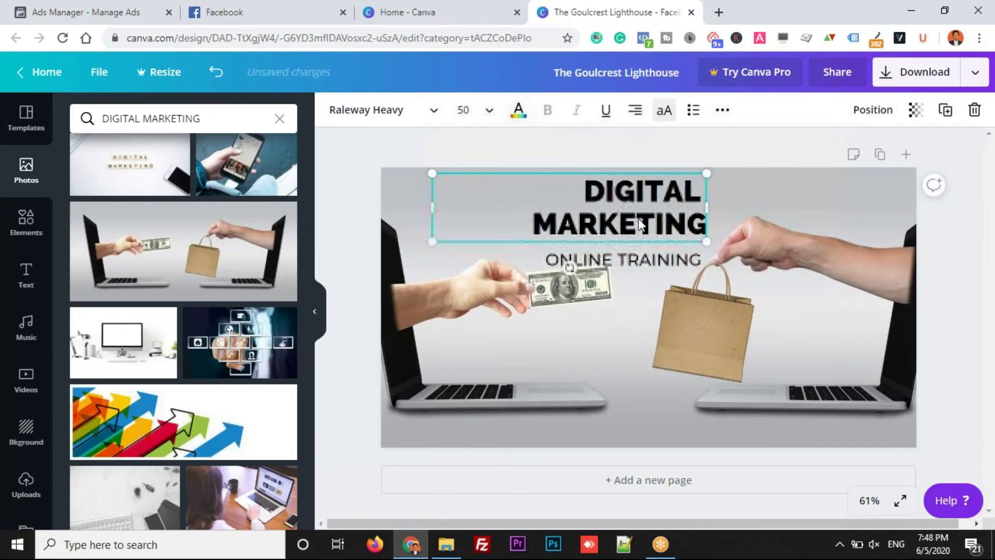
left_click(652, 260)
left_click_drag(652, 260, 652, 254)
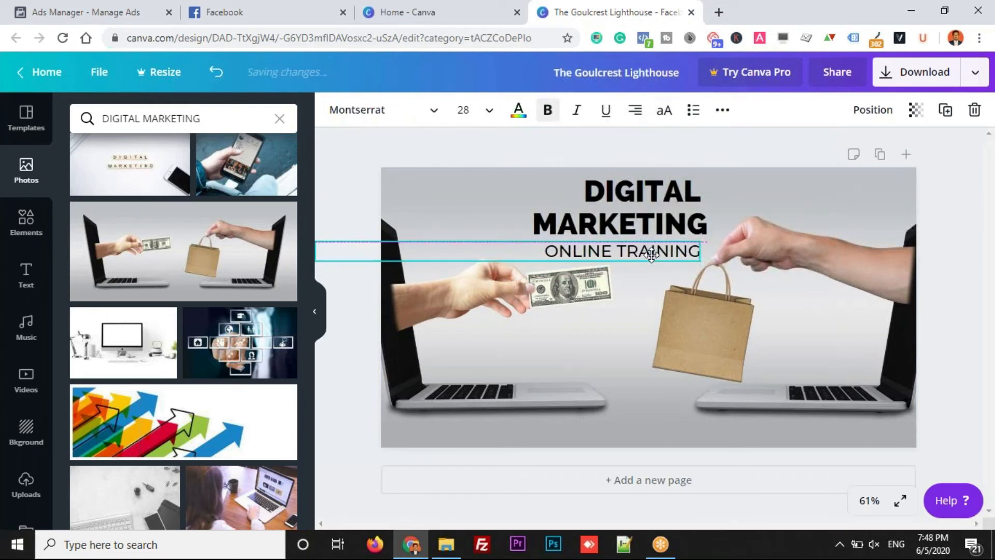
left_click(639, 422)
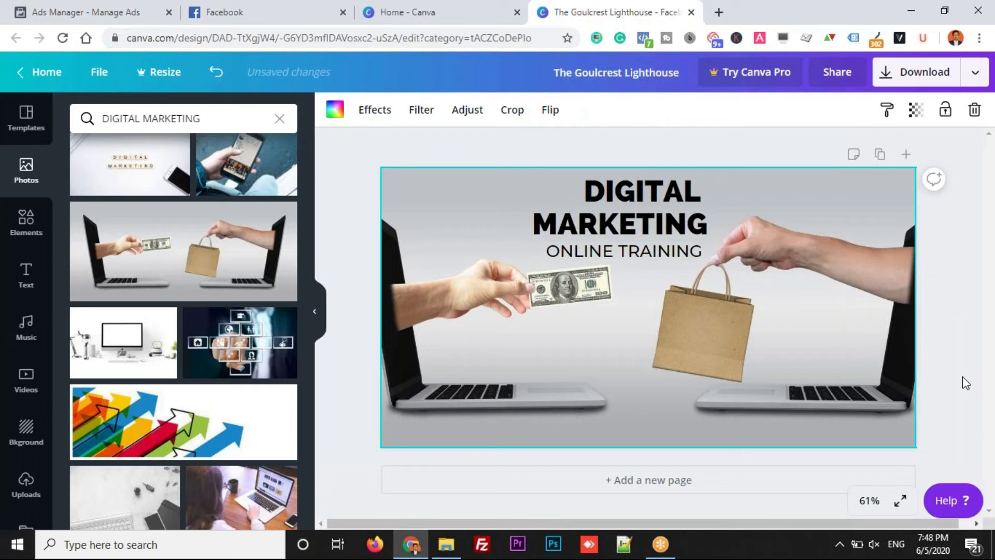
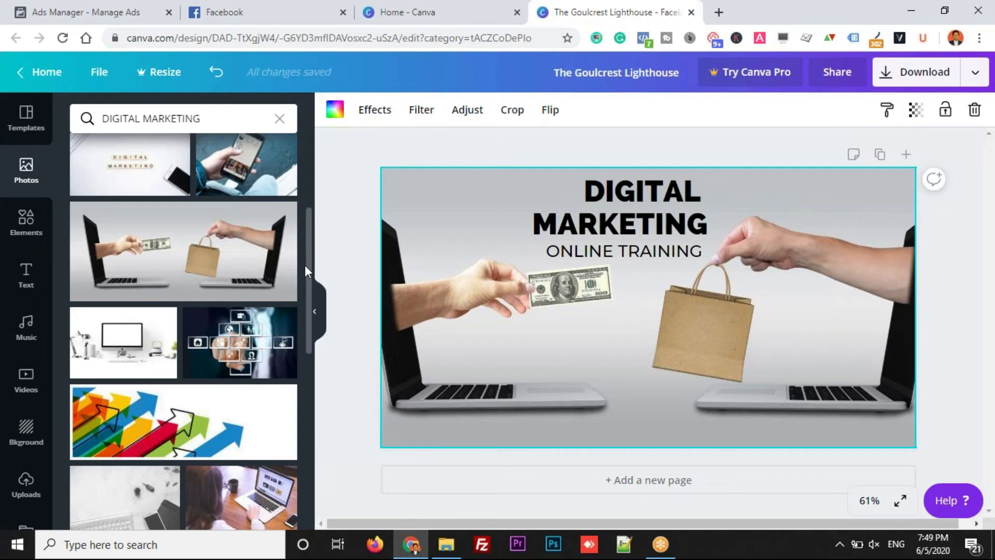
Download the finished ad design as a PNG file
left_click(920, 80)
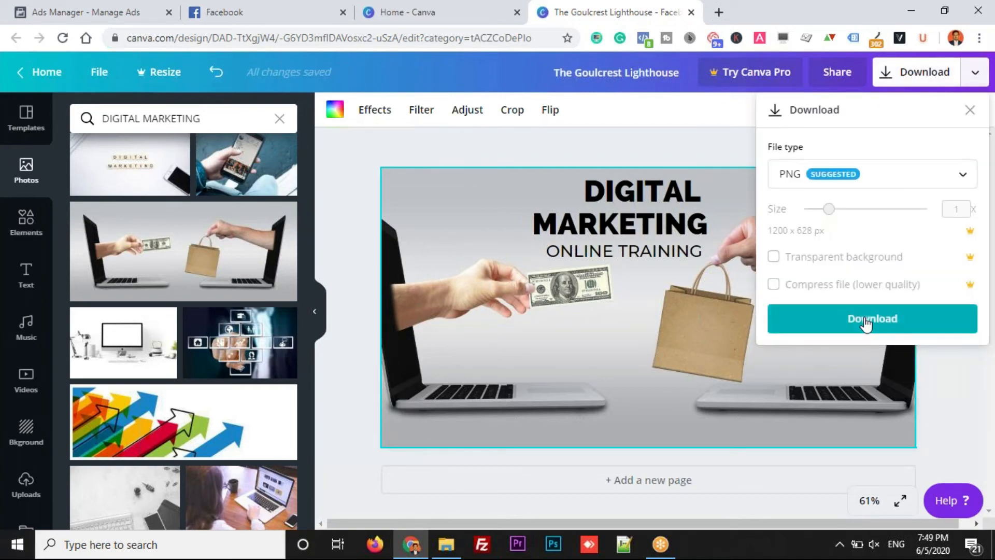
left_click(866, 321)
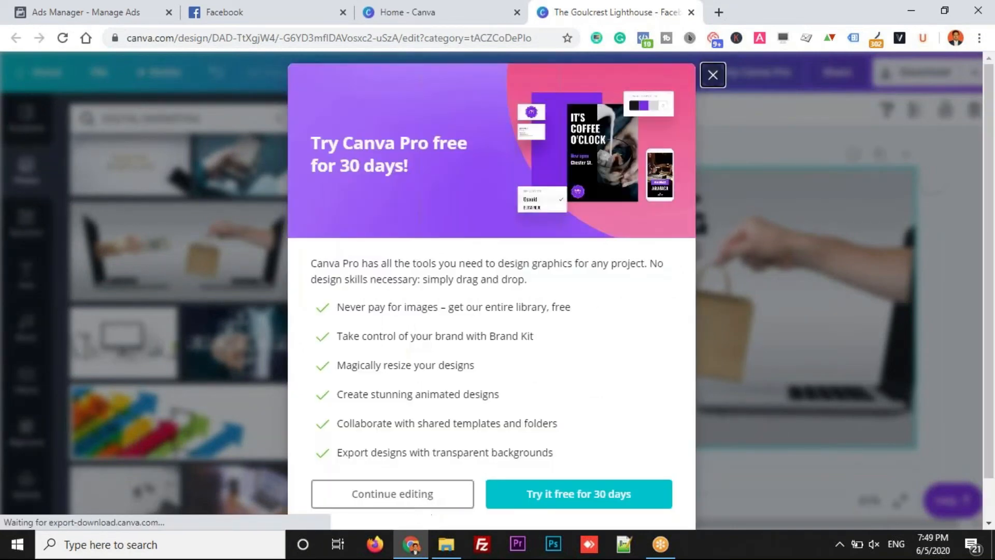
Dismiss the Canva Pro trial offer and view the downloaded ad image at full size
left_click(750, 195)
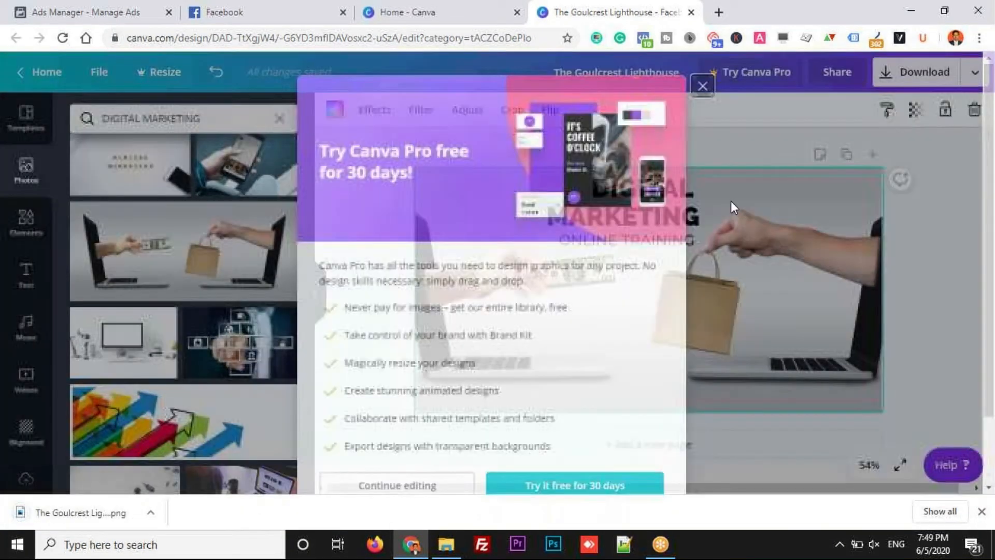
left_click(64, 511)
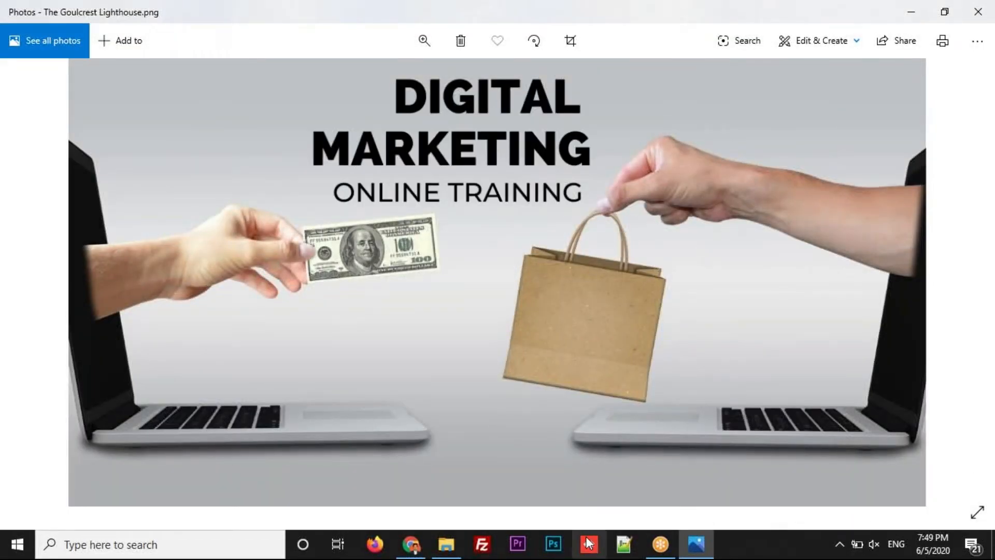
left_click(411, 547)
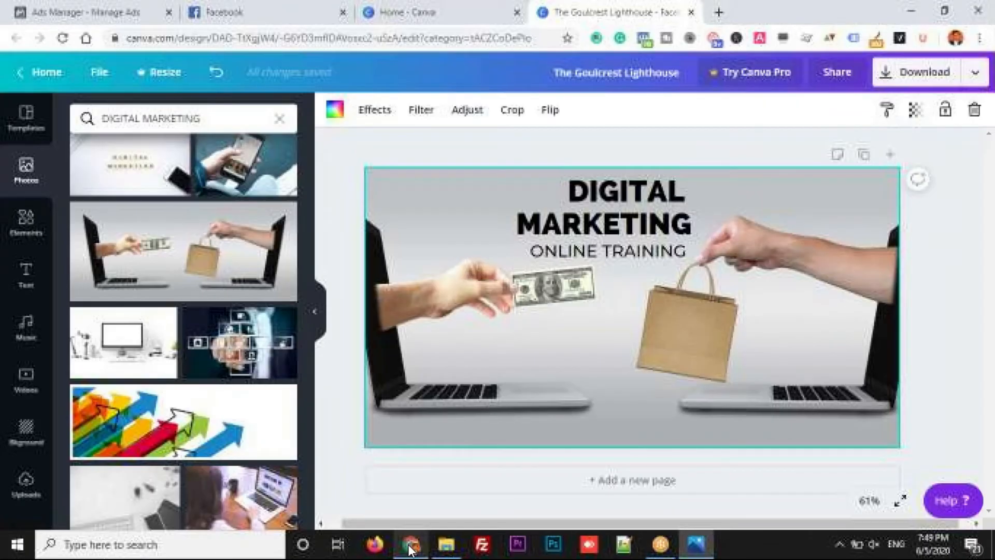
Search the web for "image to text ratio facebook" and open Facebook's Text Overlay Tool
left_click(371, 14)
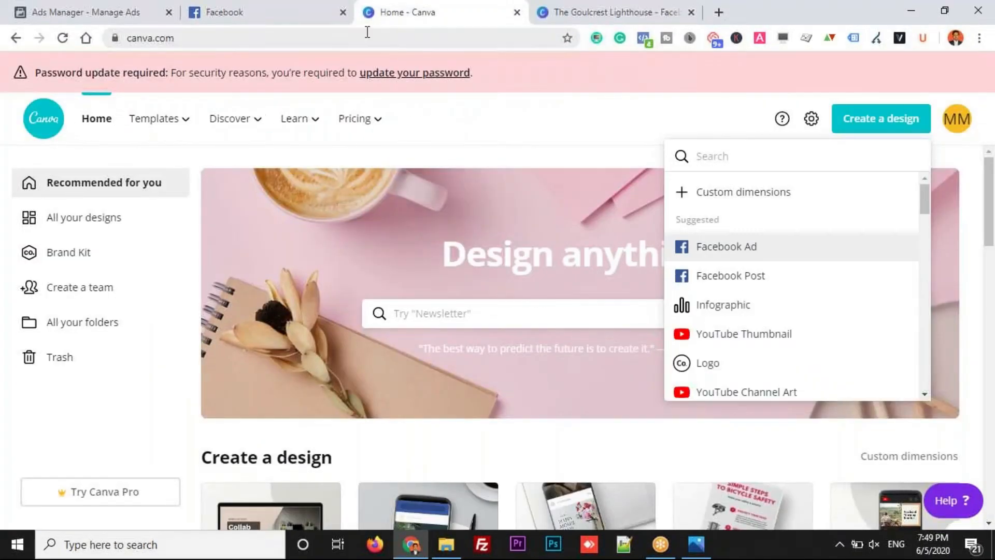
left_click(368, 33)
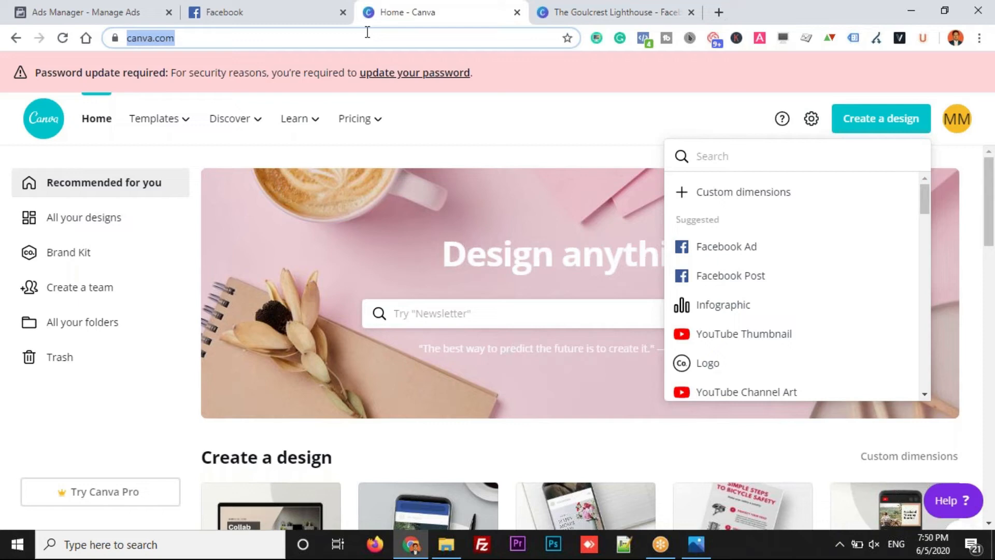
type("IMAG")
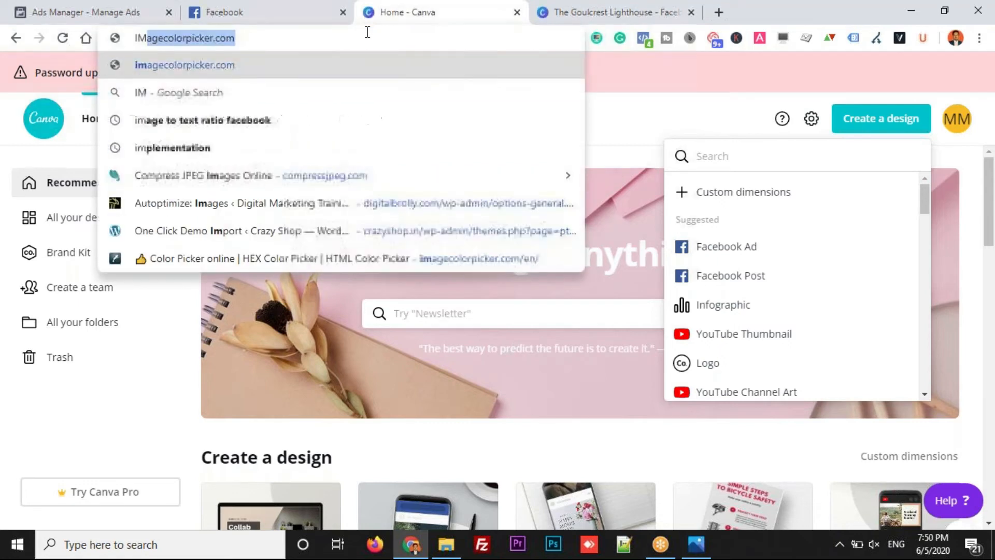
type("E TO")
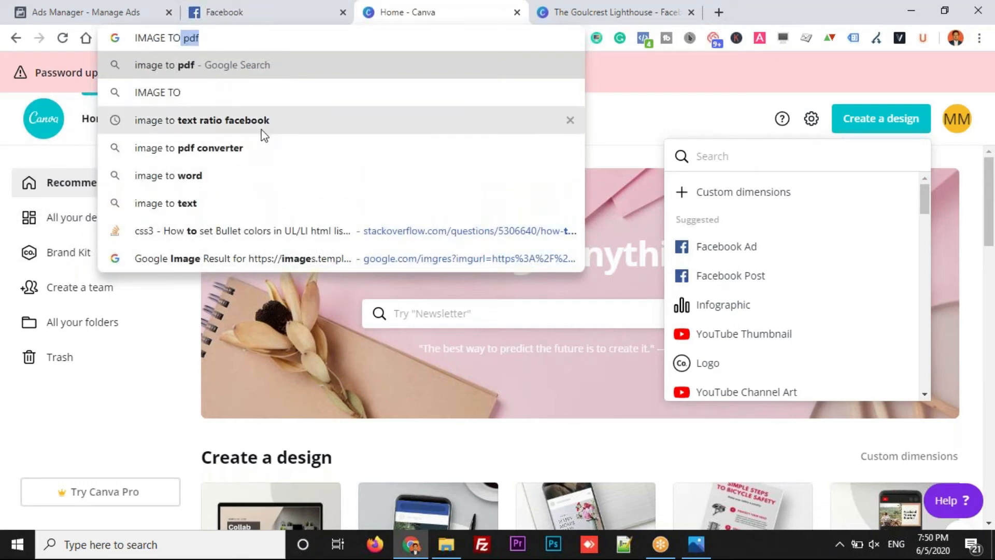
left_click(228, 122)
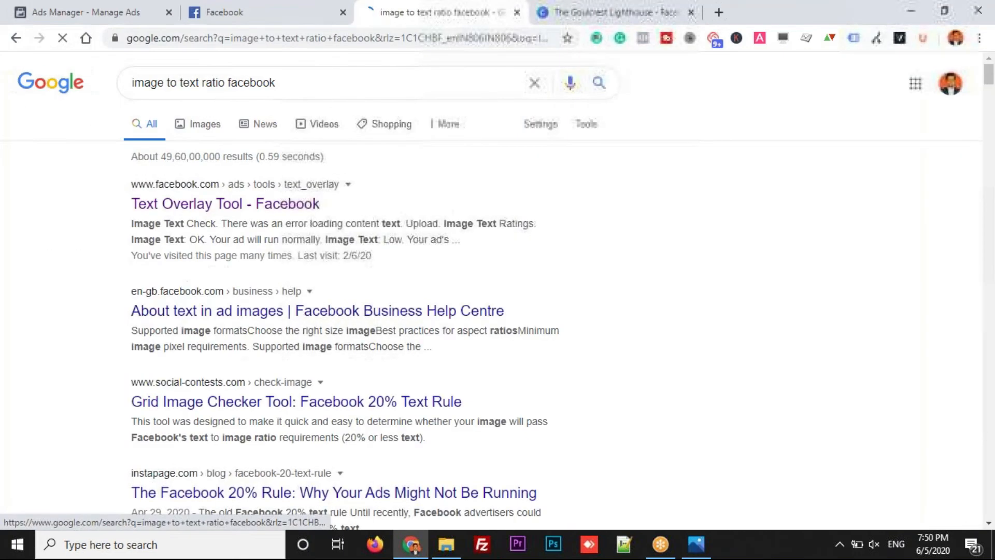
left_click(225, 204)
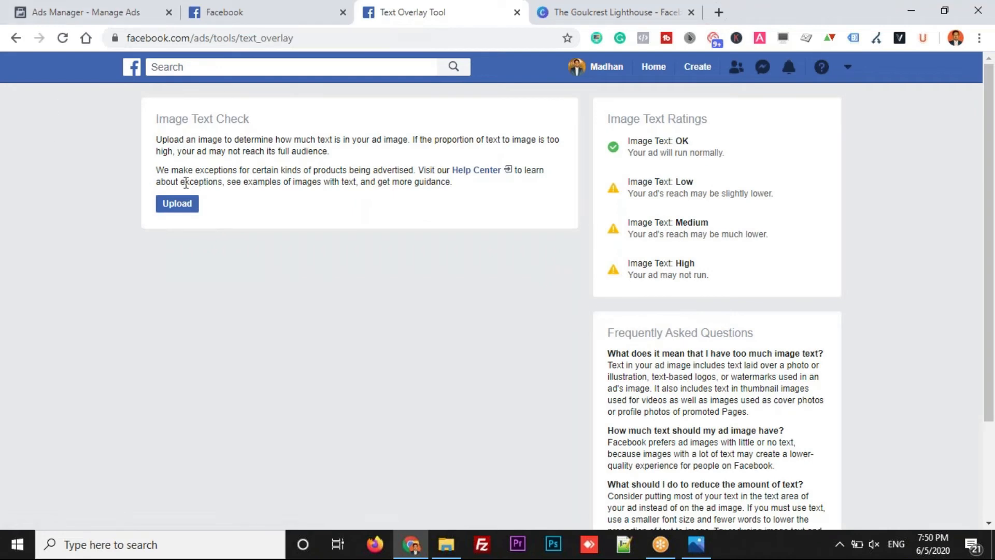
Upload The Goulcrest Lighthouse.png from Downloads to the Image Text Check
left_click(189, 207)
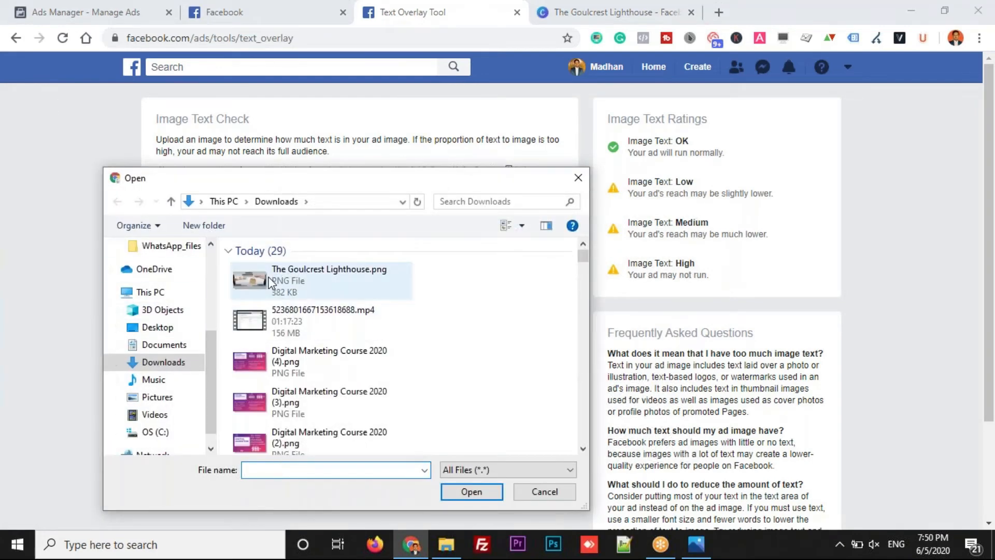
left_click(269, 283)
left_click(466, 493)
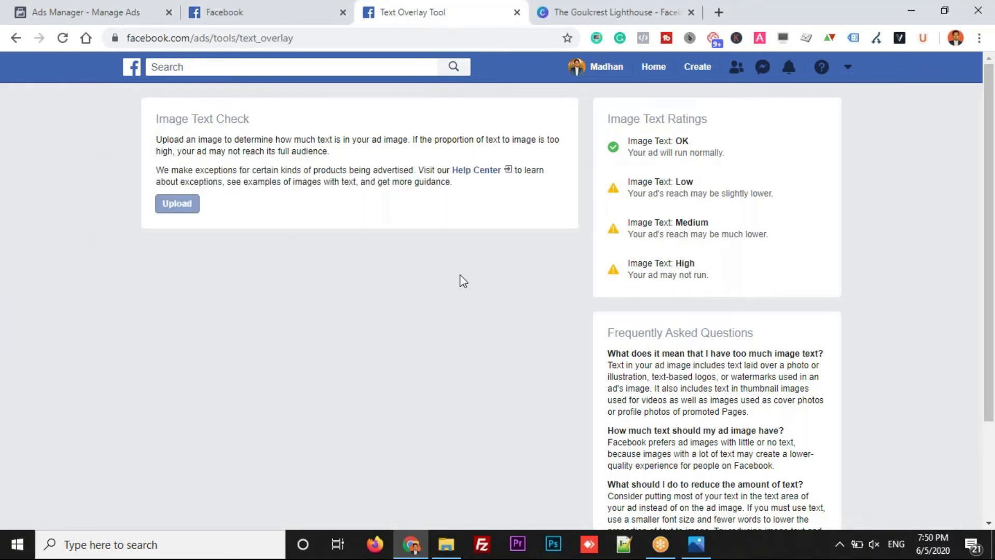
Review the image text ratings and their effect on ad reach, and read the rating given to the uploaded image
left_click_drag(605, 124, 734, 279)
left_click(829, 260)
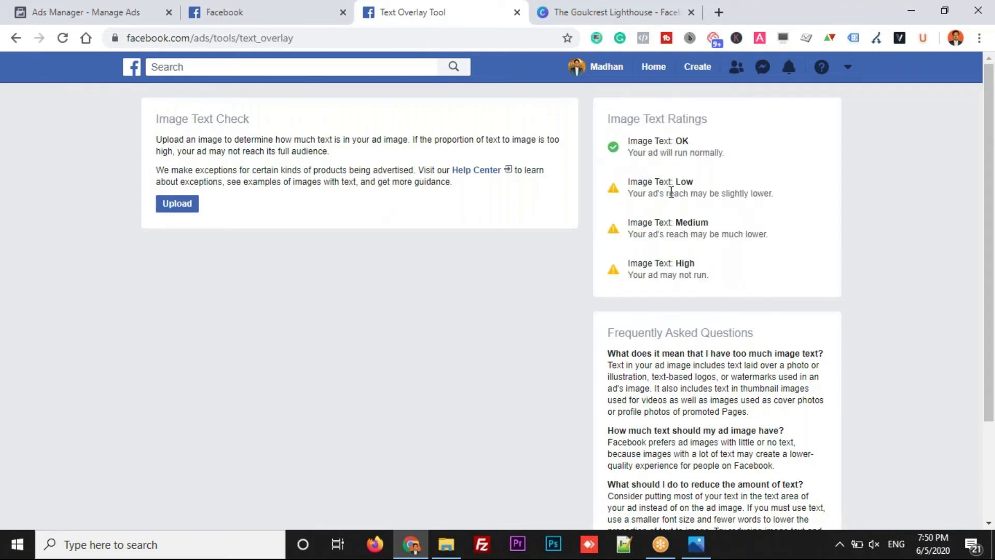
left_click_drag(671, 192, 776, 195)
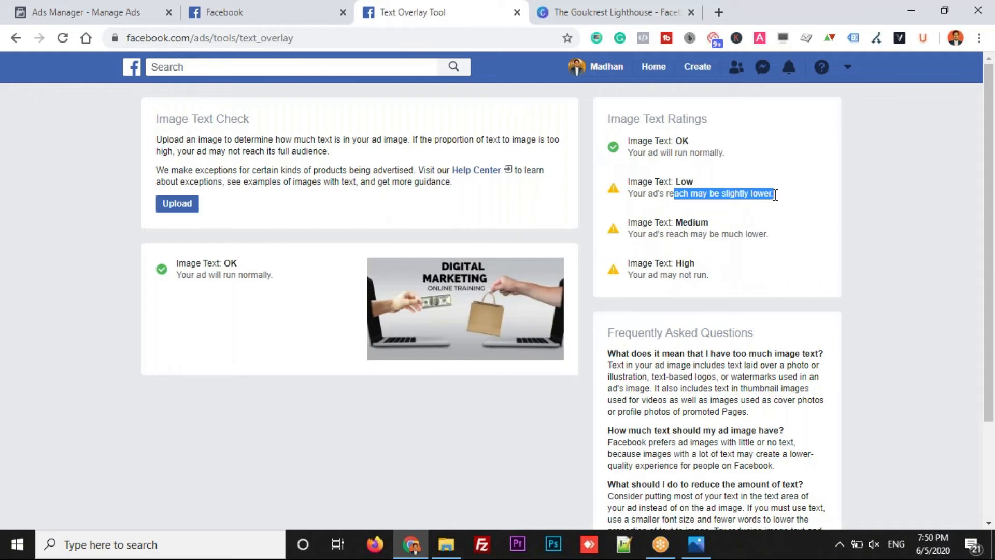
left_click(787, 215)
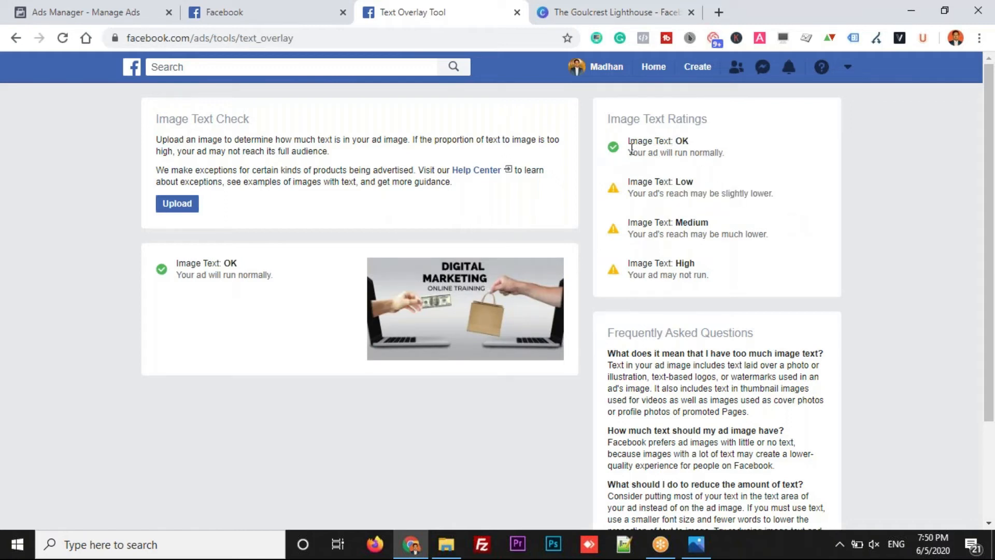
left_click_drag(630, 152, 734, 157)
left_click(760, 167)
left_click_drag(180, 275, 262, 276)
left_click(263, 321)
Return to Ads Manager and replace the ad's current image with an upload of The Goulcrest Lighthouse.png from Downloads
left_click(79, 19)
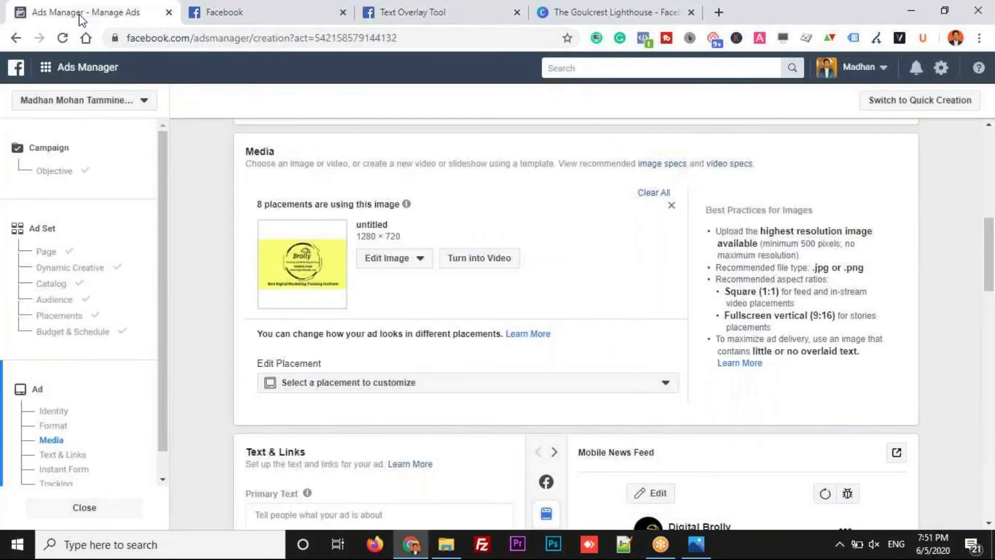
left_click(388, 264)
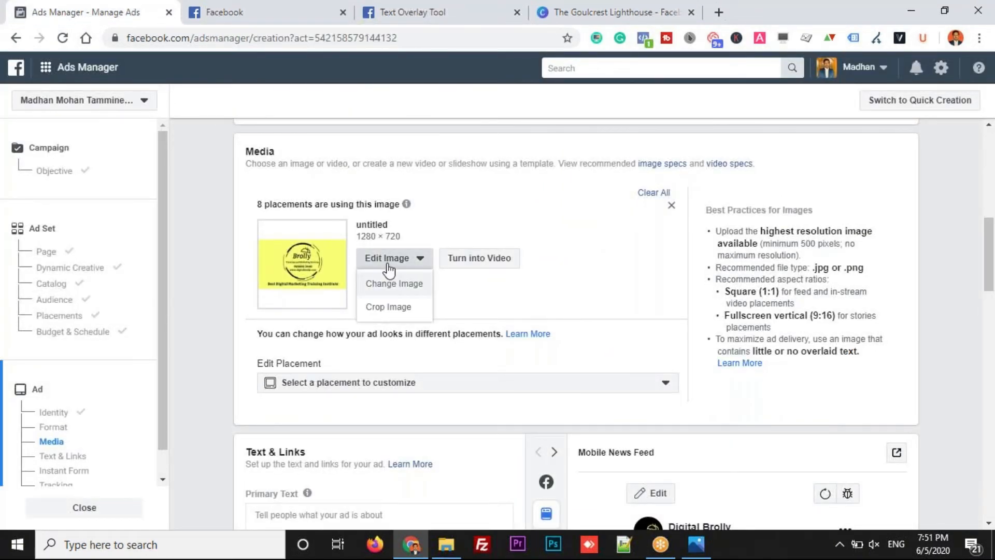
left_click(395, 284)
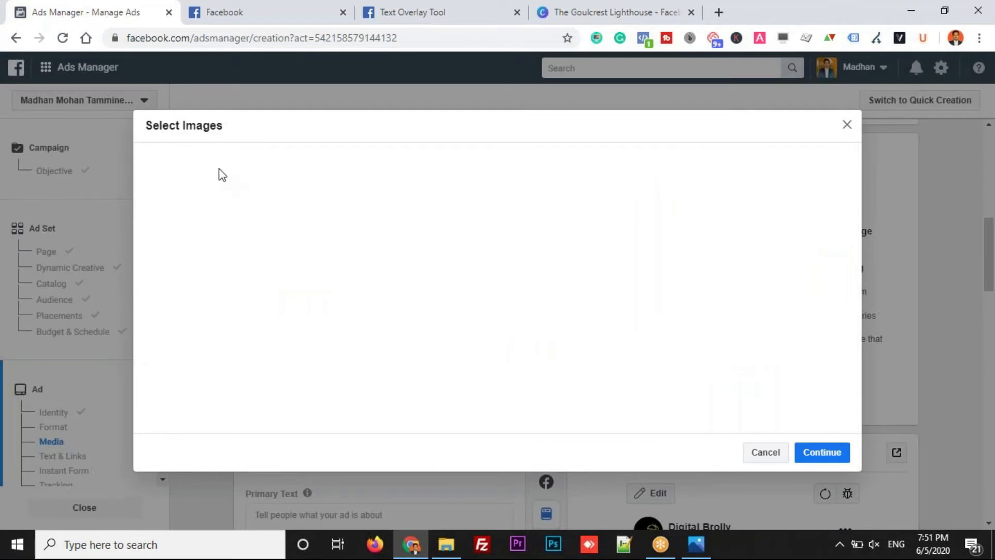
left_click(319, 165)
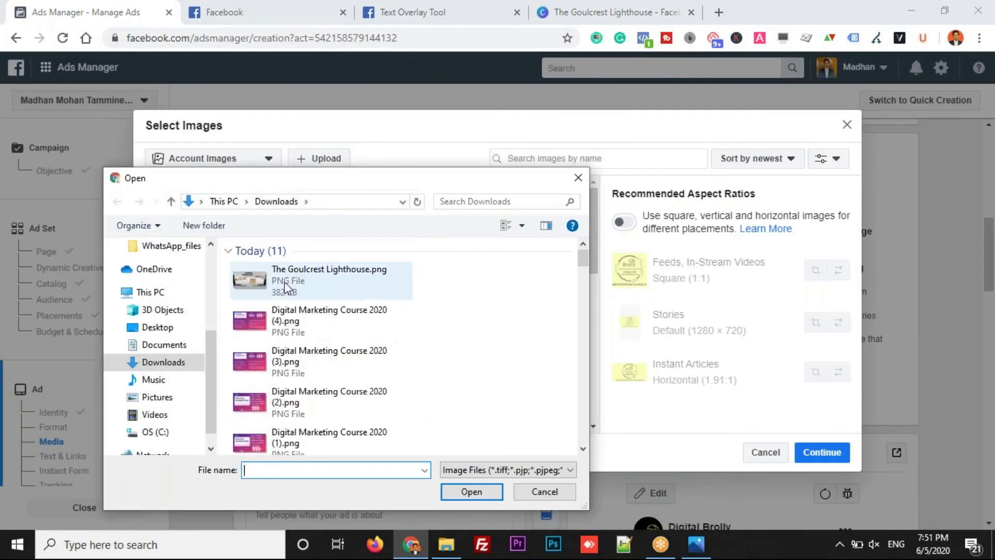
left_click(322, 280)
left_click(472, 490)
left_click(472, 485)
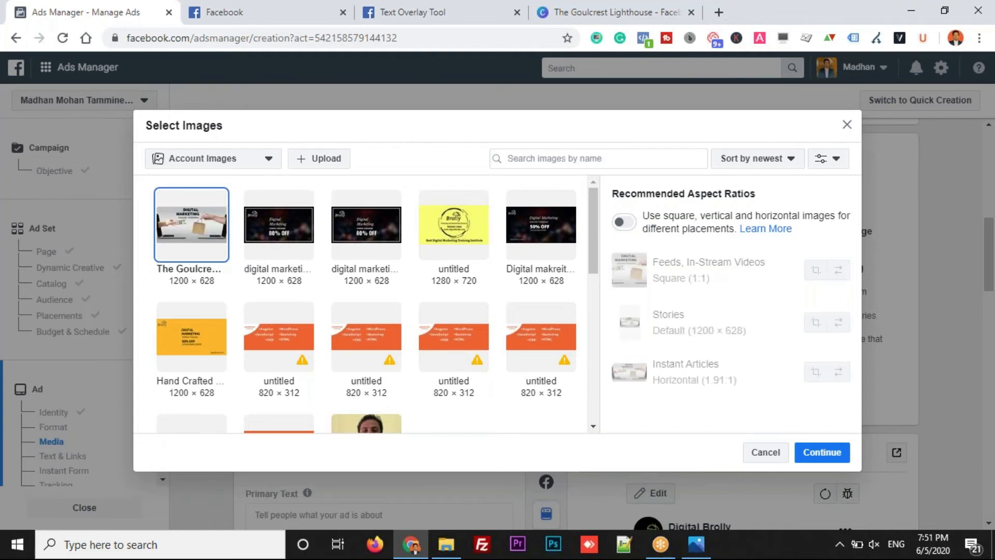
left_click(822, 452)
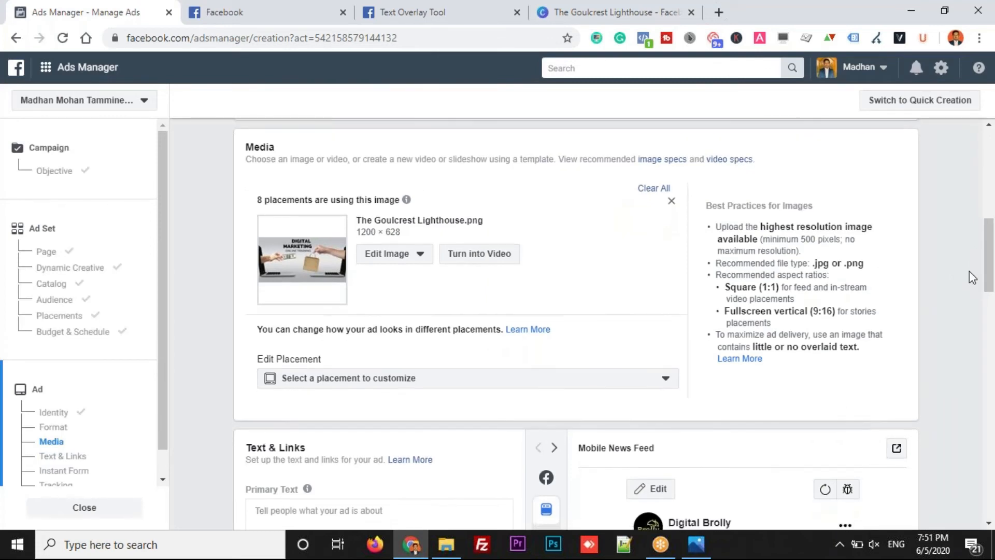
Enter "Digital Marting Online Training" as the first line of the ad's primary text
scroll(970, 272, "down", 5)
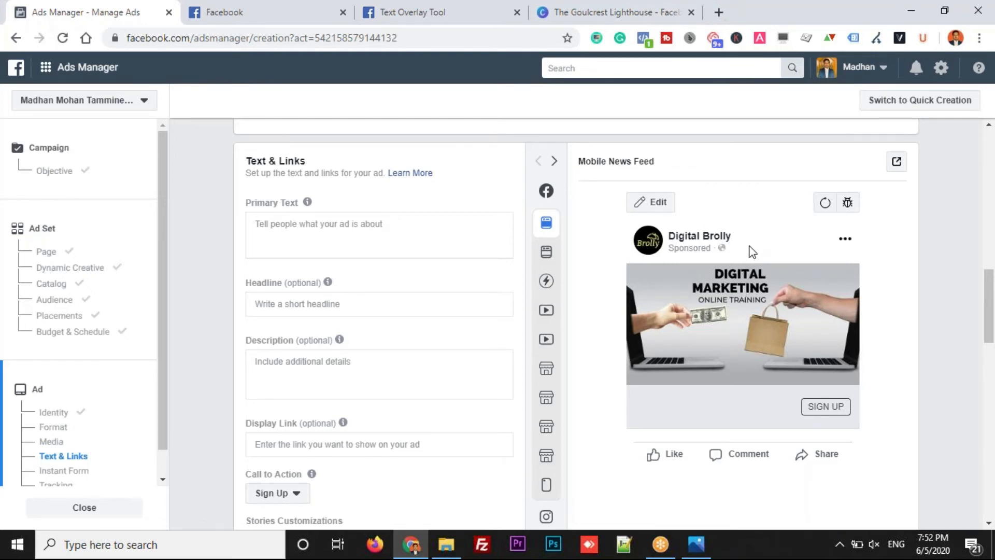
left_click(274, 234)
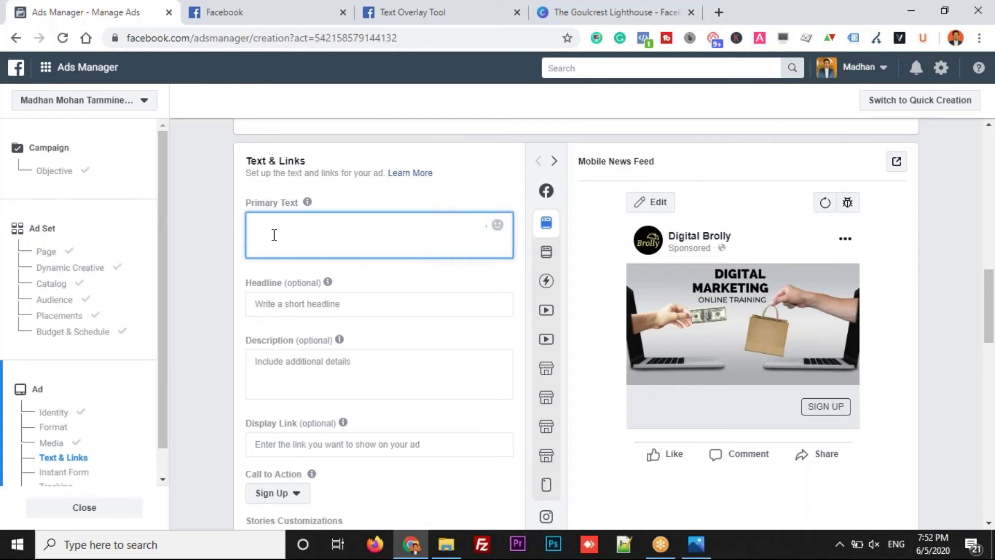
type("Digital Marting O")
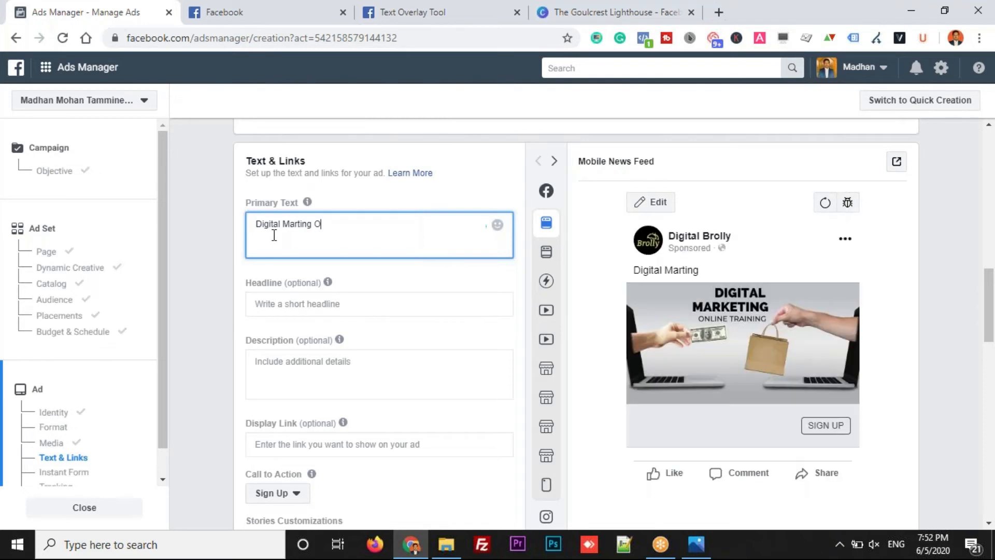
type("ine")
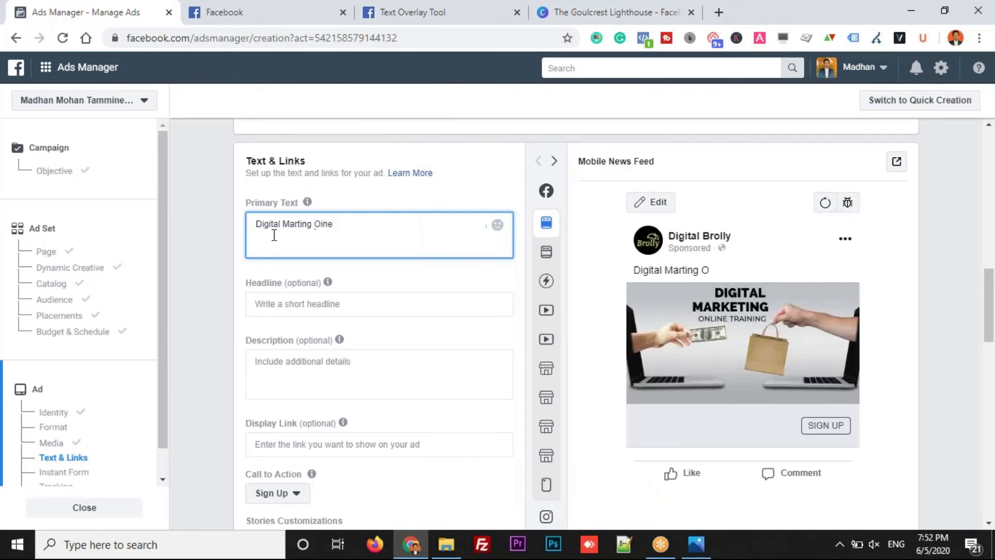
type(" Tra")
mouse_move(323, 223)
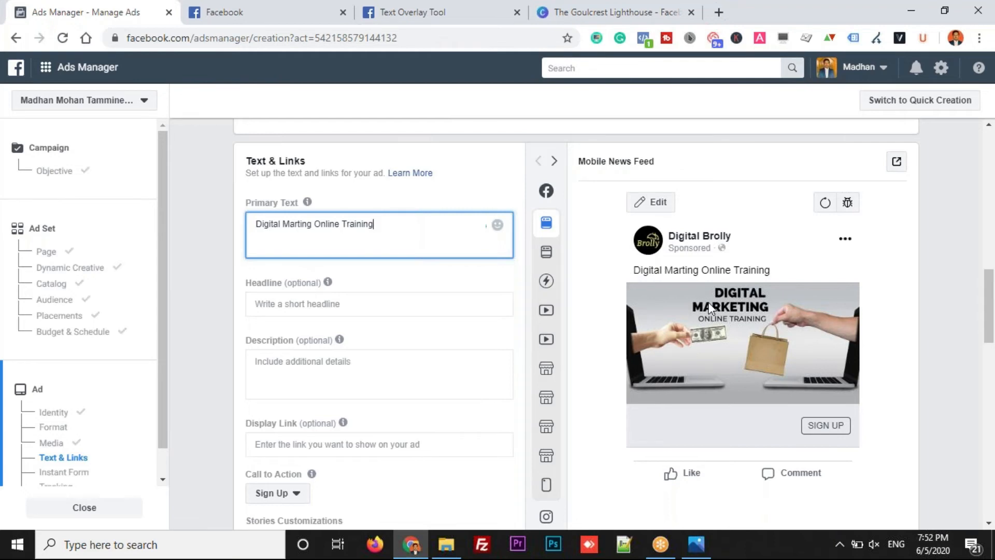
Add the lines "30+ modules 300+ topics" and "1 Years Access" to the primary text
key("Return")
type("30+ m")
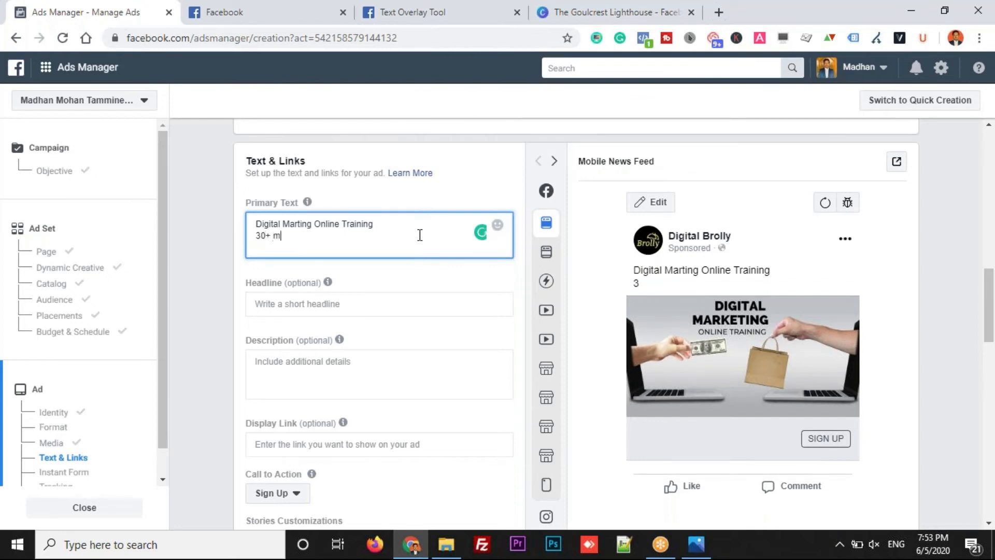
type("odules 3")
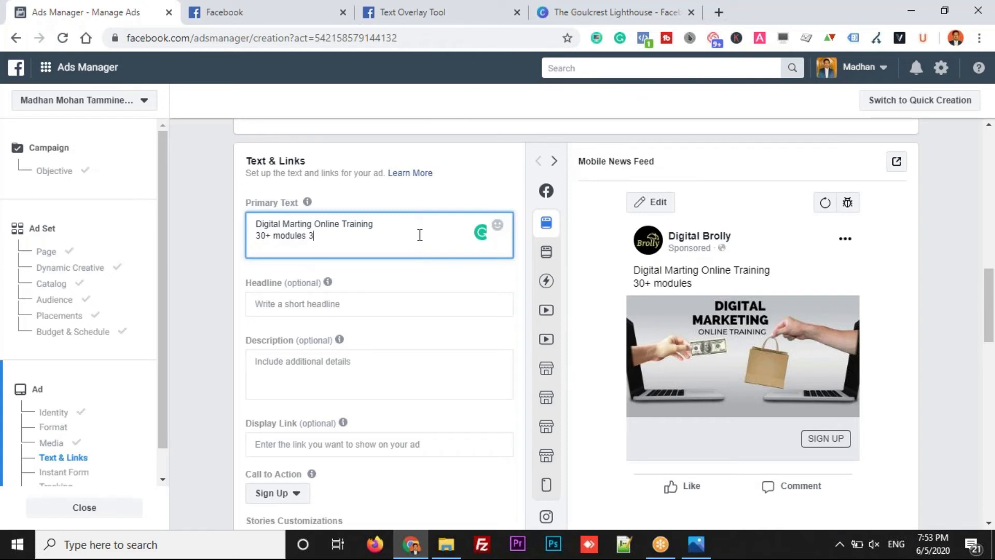
type("00+ topics")
key("Return")
type("1")
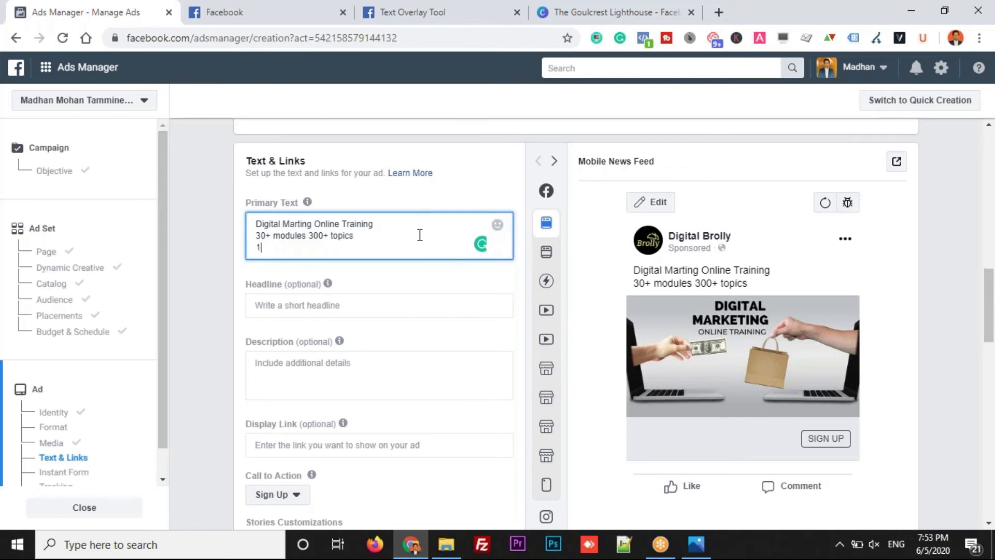
type(" Years")
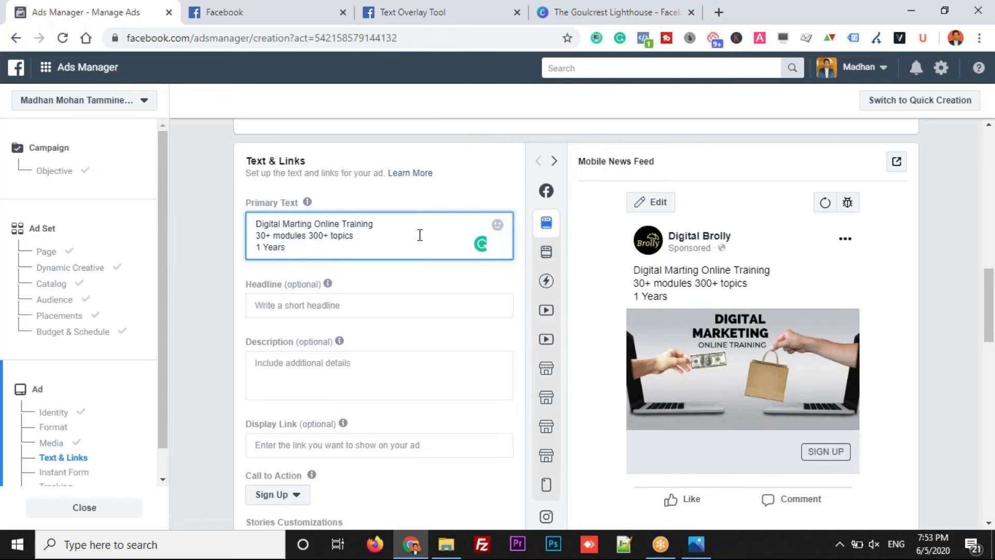
type("Access")
Add the line "100% Practical Training" to the primary text and reword the access line as "1 Years of Access"
key("Return")
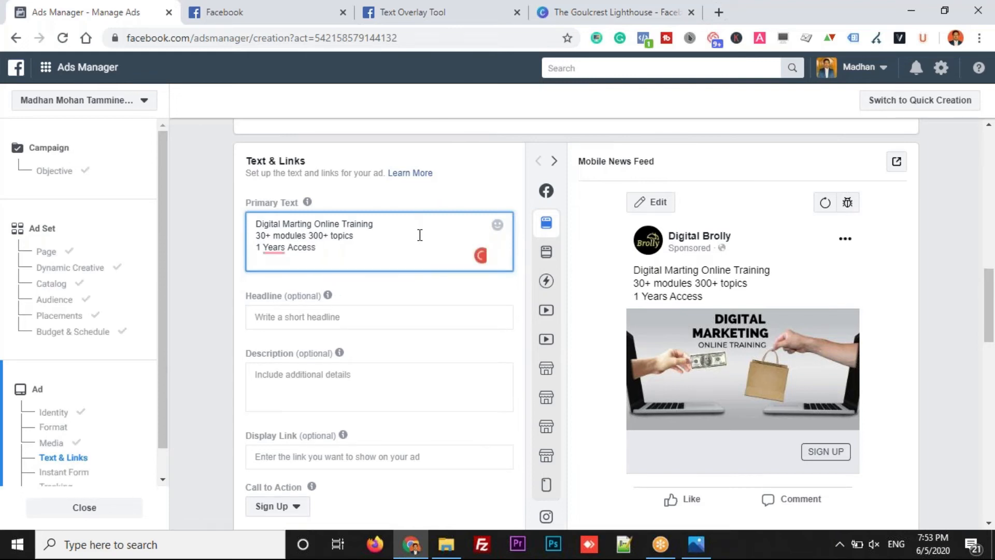
type("100")
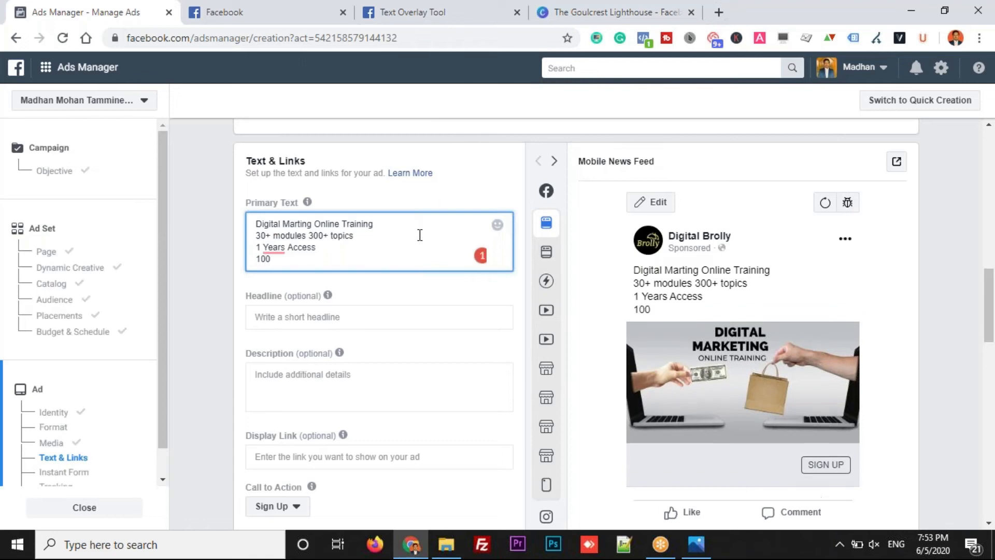
type("% Pra")
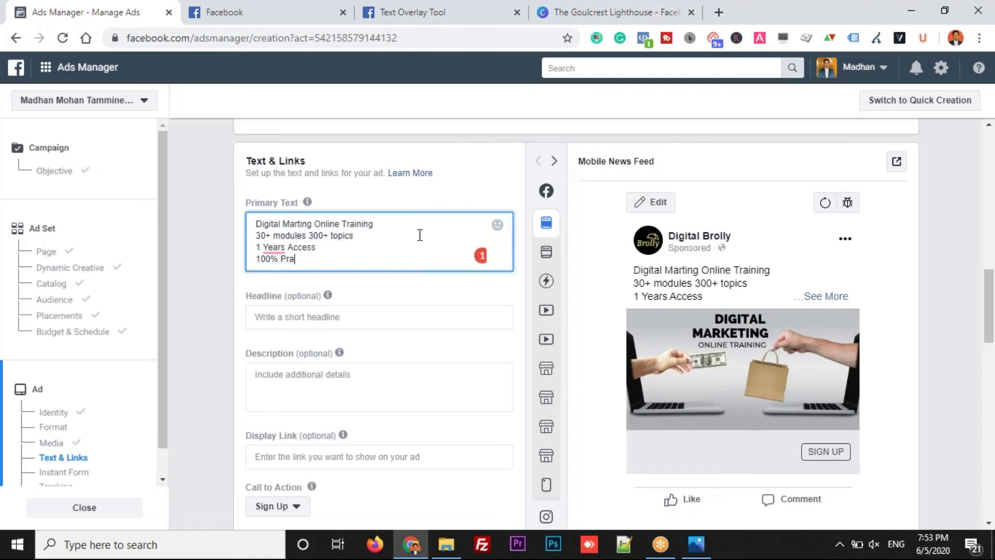
type("ctical Training")
left_click(286, 247)
type("of")
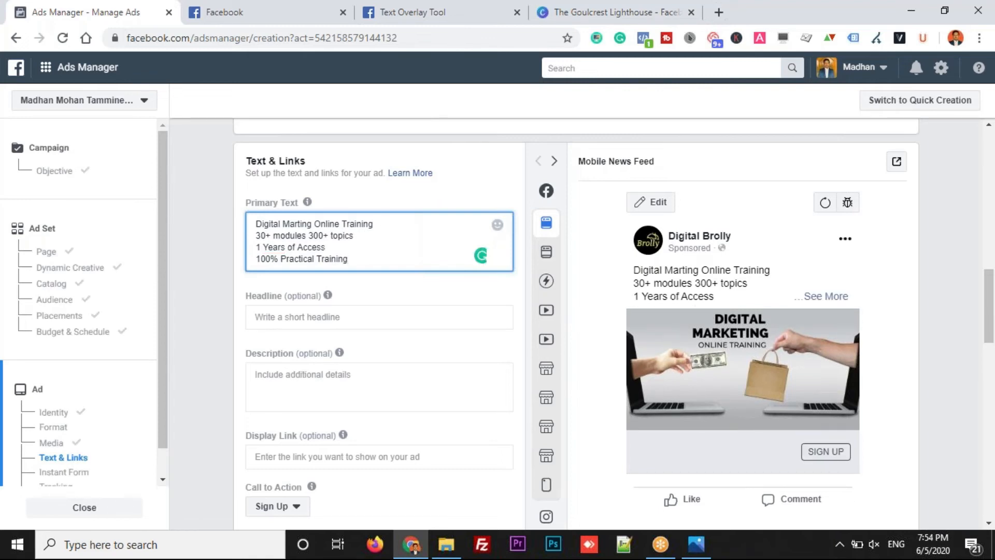
Set the ad's headline to "Signup Now for a FREE Demo"
left_click(285, 314)
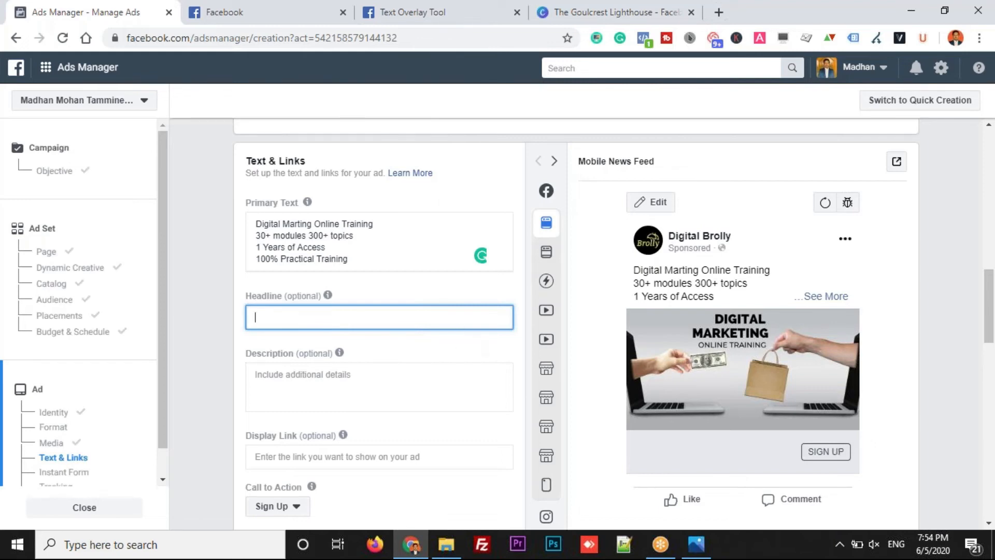
type("Signup Now for a FREE Demo")
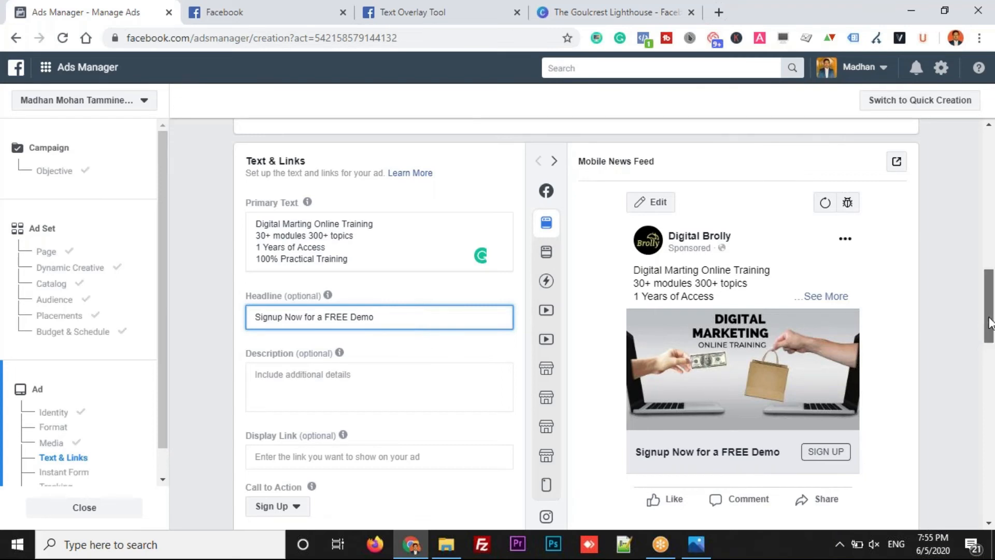
Try the placeholder text "jggfhfgf" in the ad's optional description and clear it again
scroll(989, 336, "down", 1)
scroll(989, 336, "down", 2)
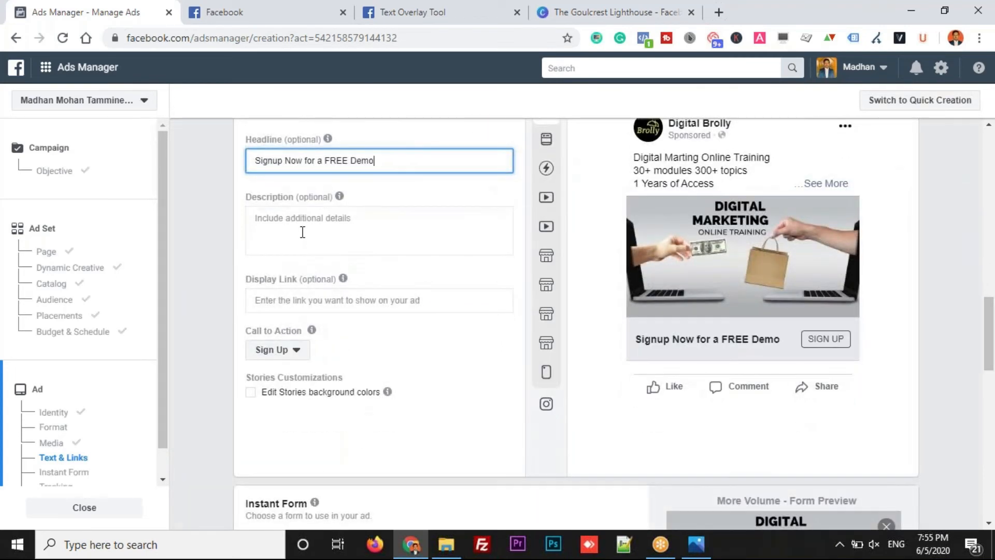
left_click(303, 232)
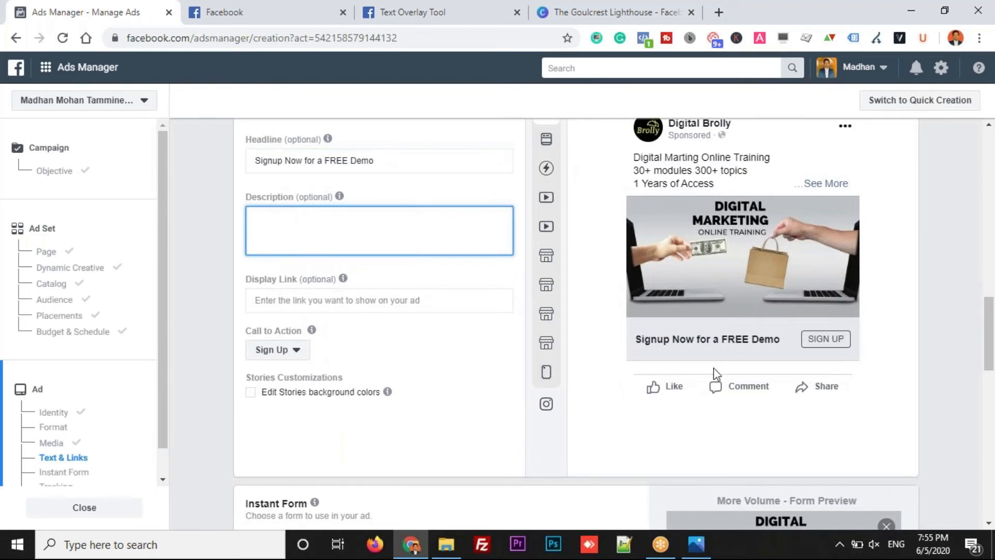
type("jggfhfgf")
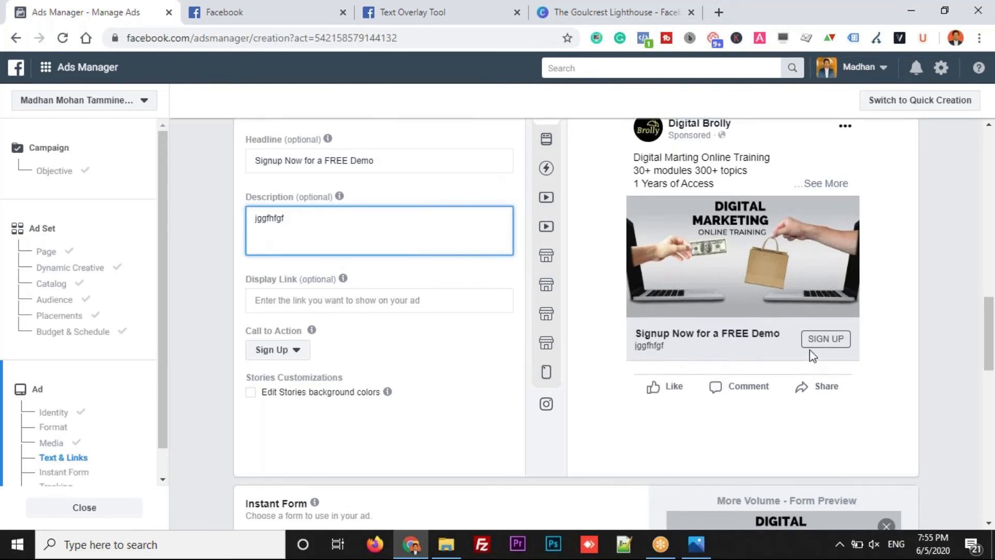
left_click_drag(293, 222, 212, 213)
key("BackSpace")
Set the ad's display link to digitalbrolly.com
left_click(291, 301)
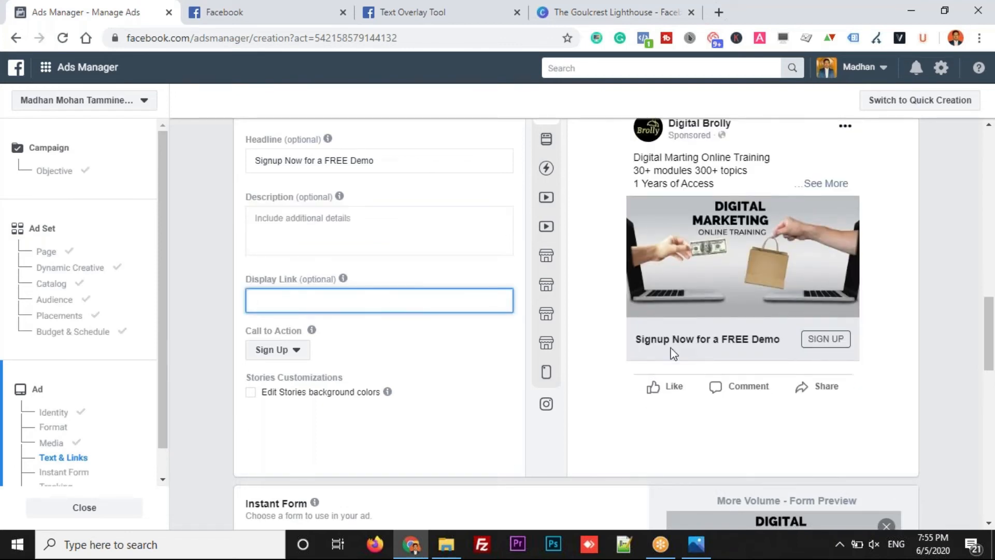
type("dig")
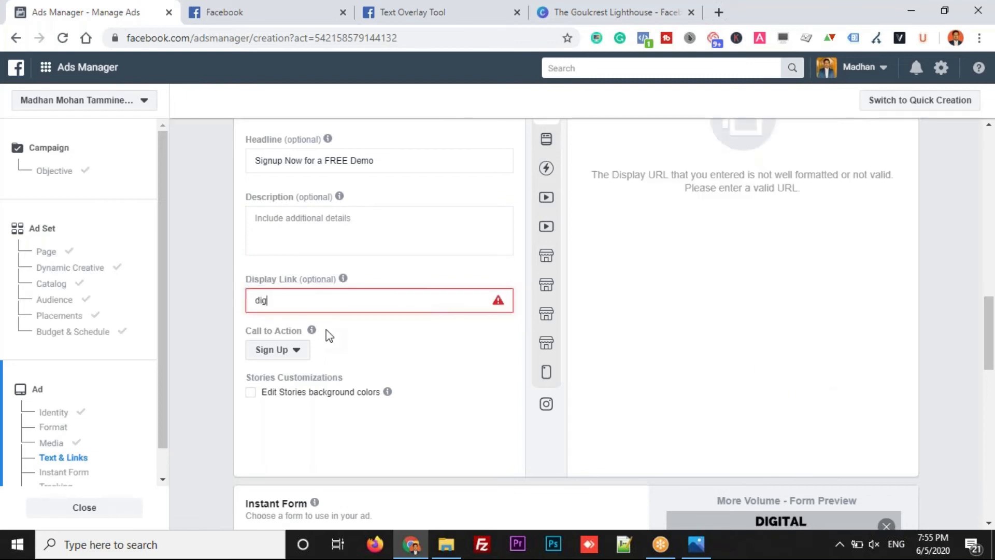
type("italbrolly.com")
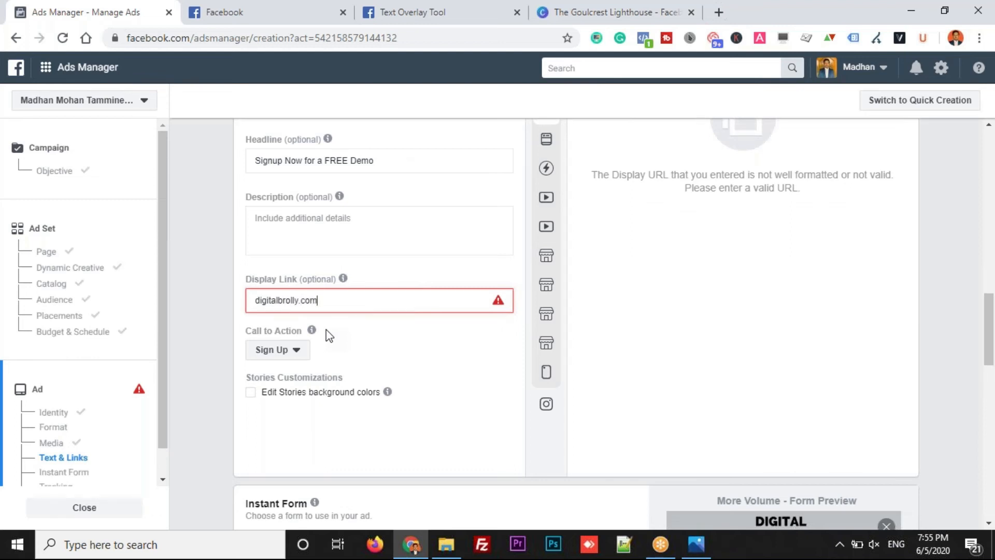
left_click(448, 344)
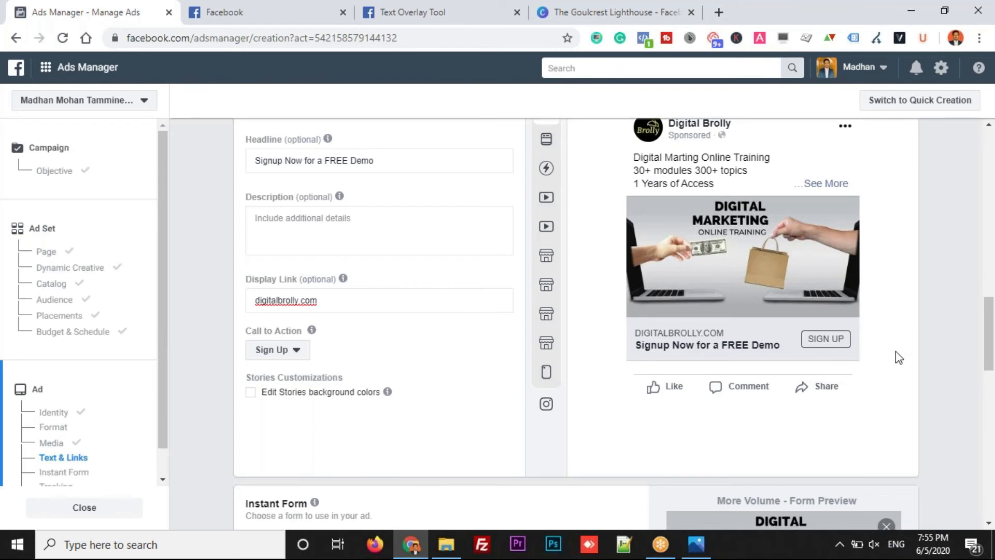
Start creating a new instant form for the ad
scroll(895, 351, "down", 2)
left_click_drag(991, 346, 991, 352)
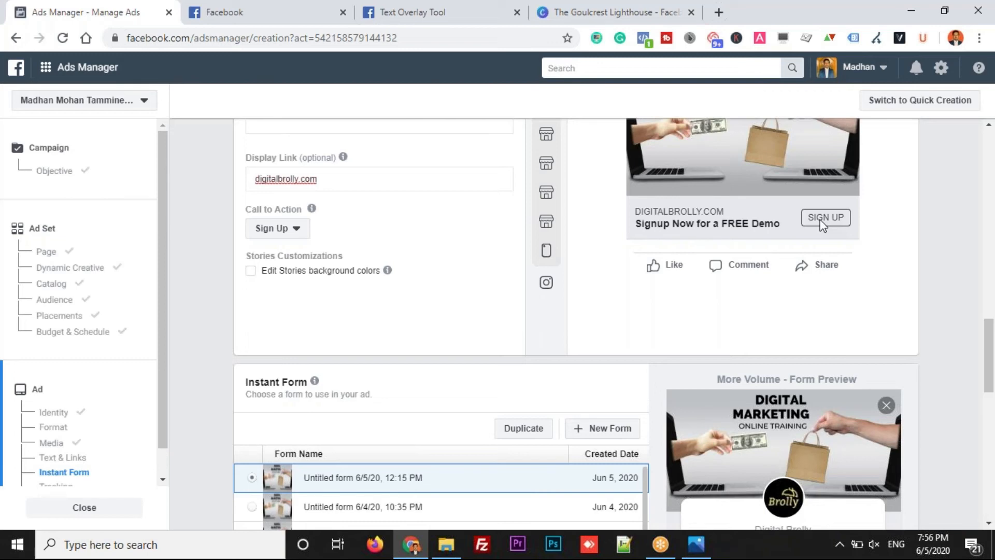
left_click(616, 435)
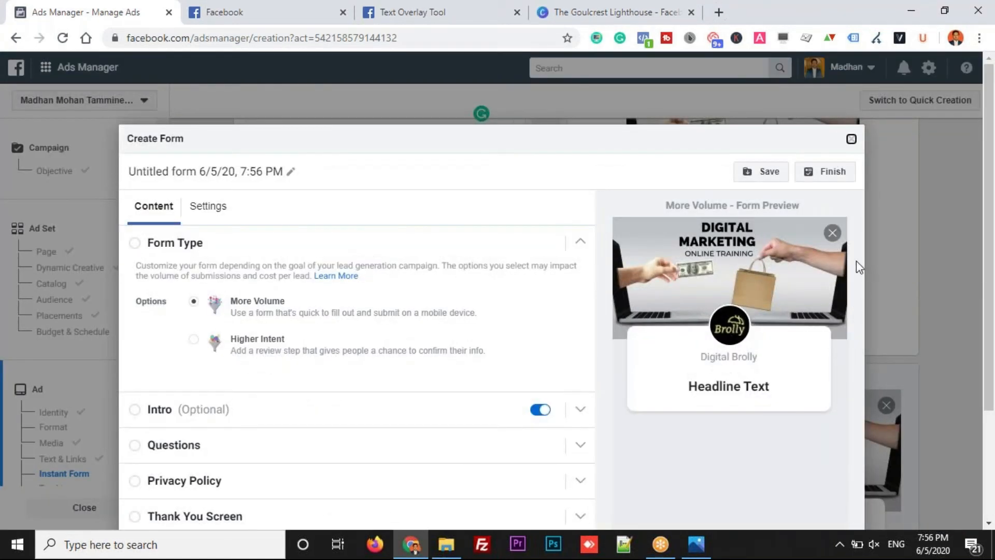
Turn off the optional intro section of the new form and collapse it
left_click(993, 169)
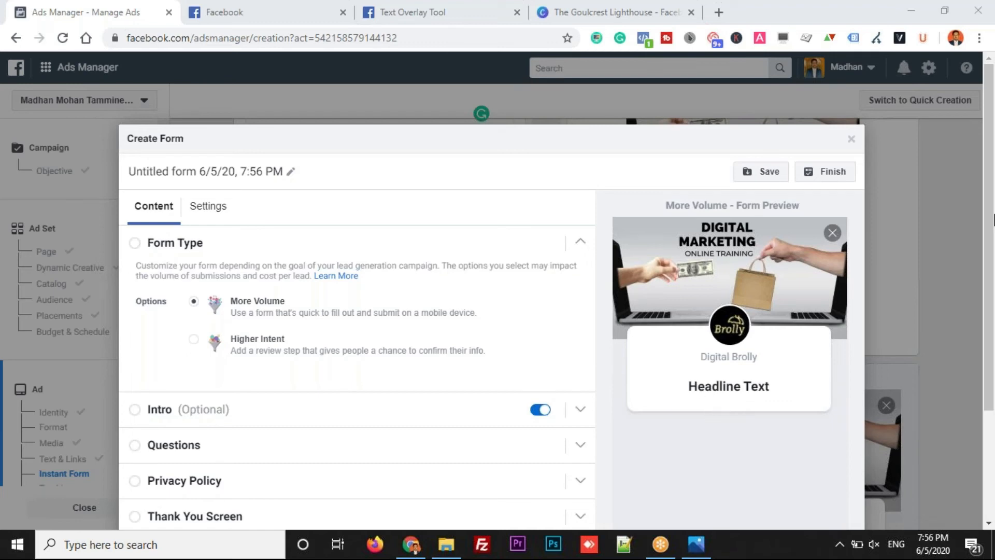
left_click_drag(992, 221, 988, 355)
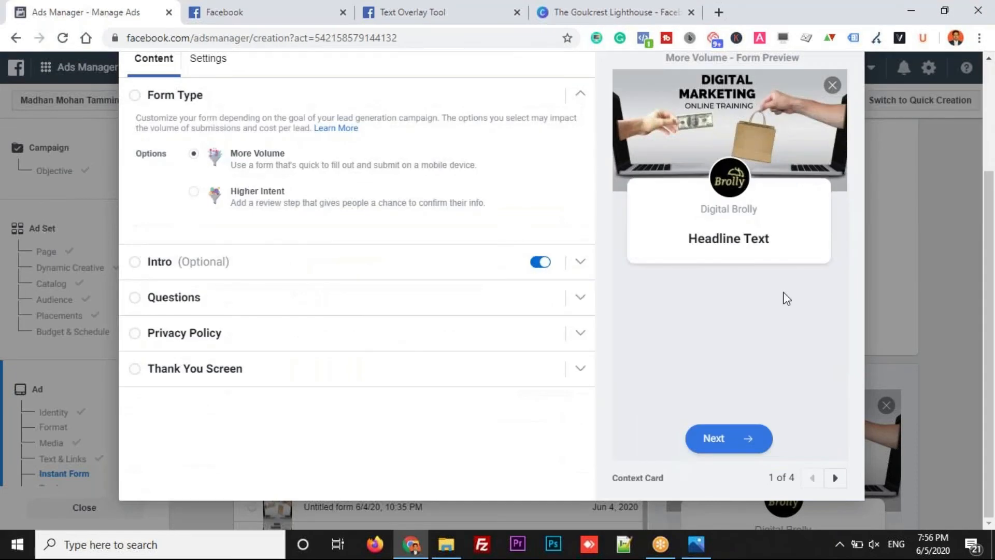
left_click(141, 266)
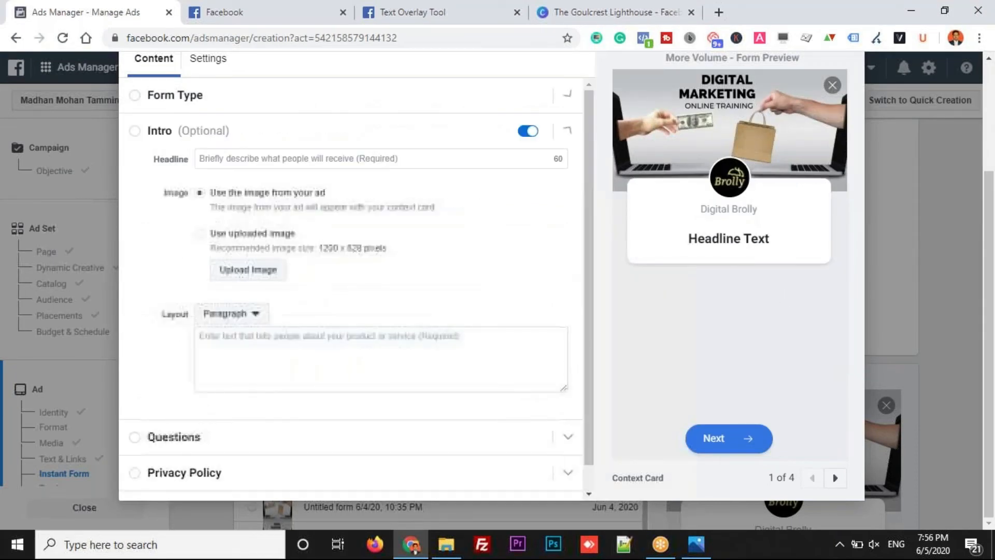
left_click(527, 131)
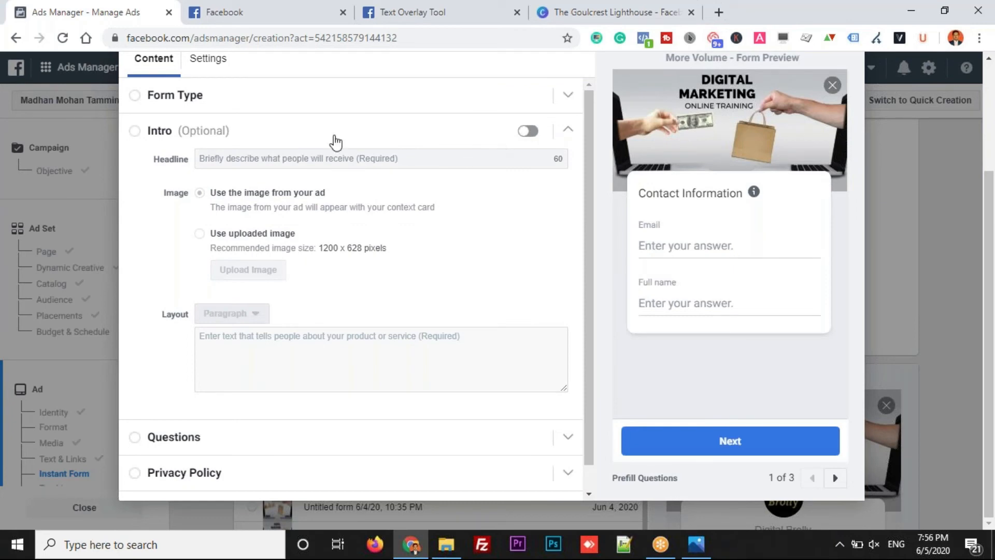
left_click(568, 129)
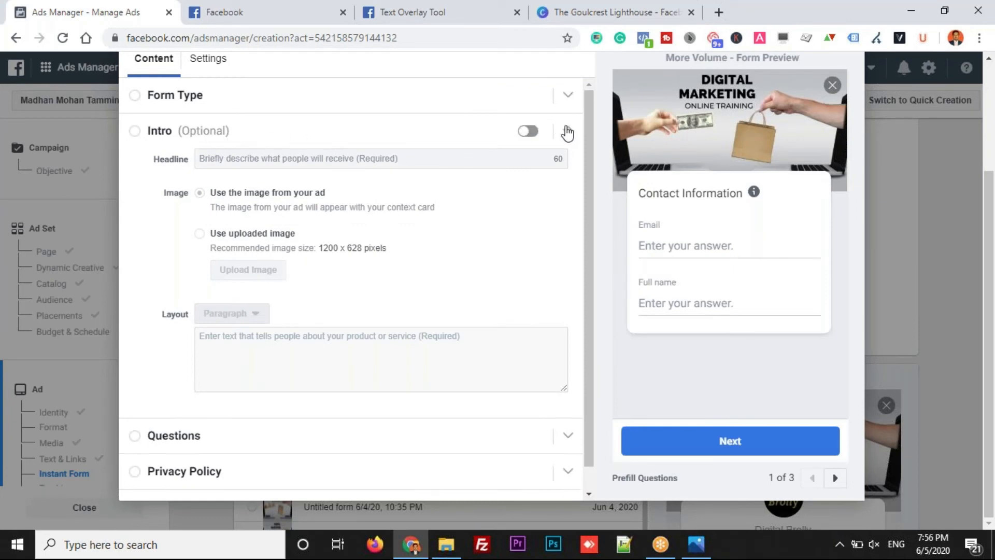
Reorder the form's questions so that Full name comes before Email
left_click(238, 170)
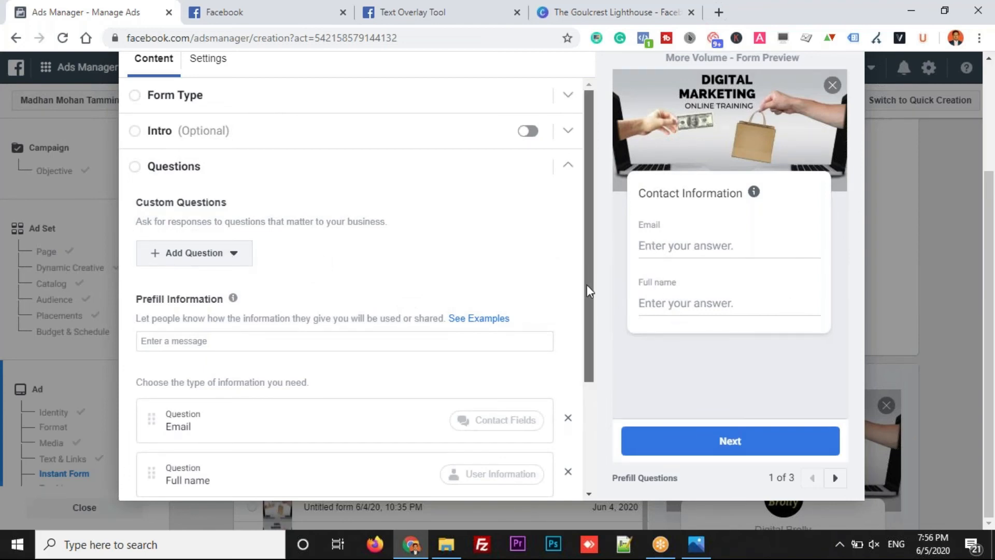
scroll(587, 299, "down", 1)
scroll(586, 305, "down", 2)
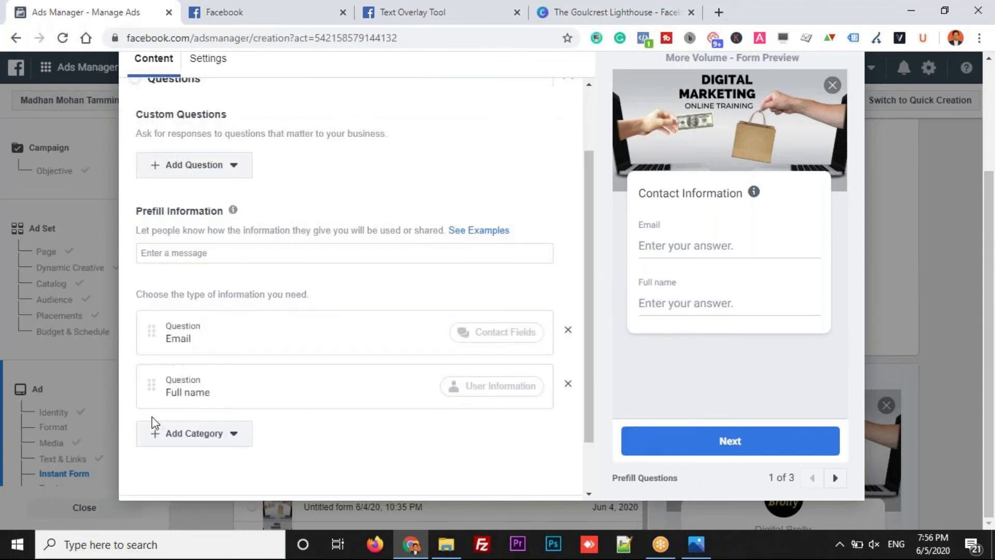
left_click_drag(154, 387, 153, 316)
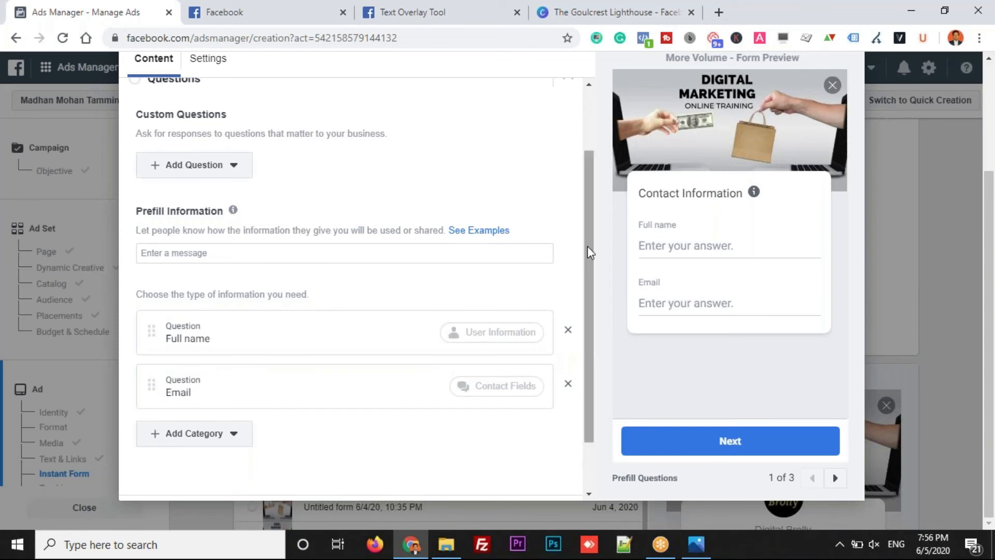
Add a Phone number question from the contact fields category to the form
scroll(584, 269, "down", 1)
scroll(581, 284, "down", 1)
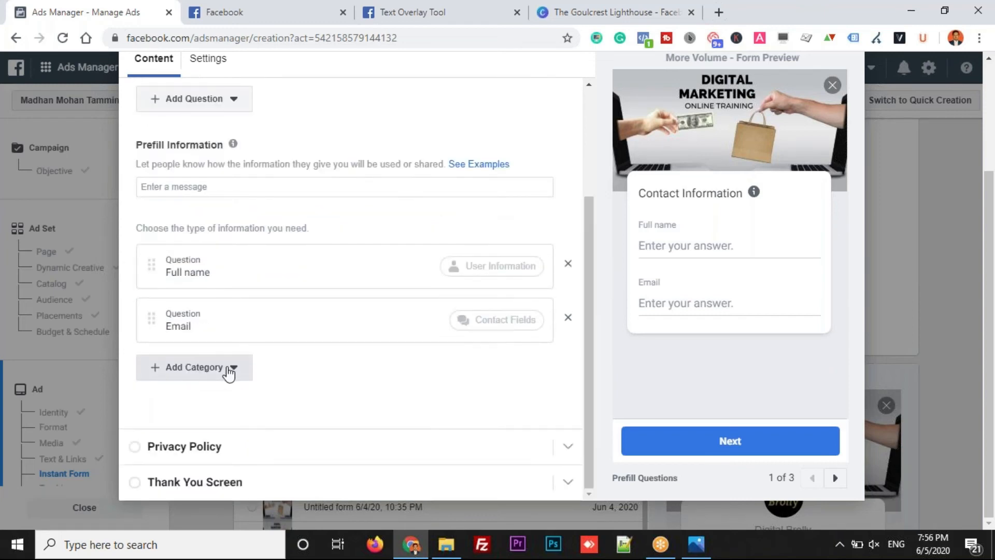
left_click(229, 369)
mouse_move(190, 399)
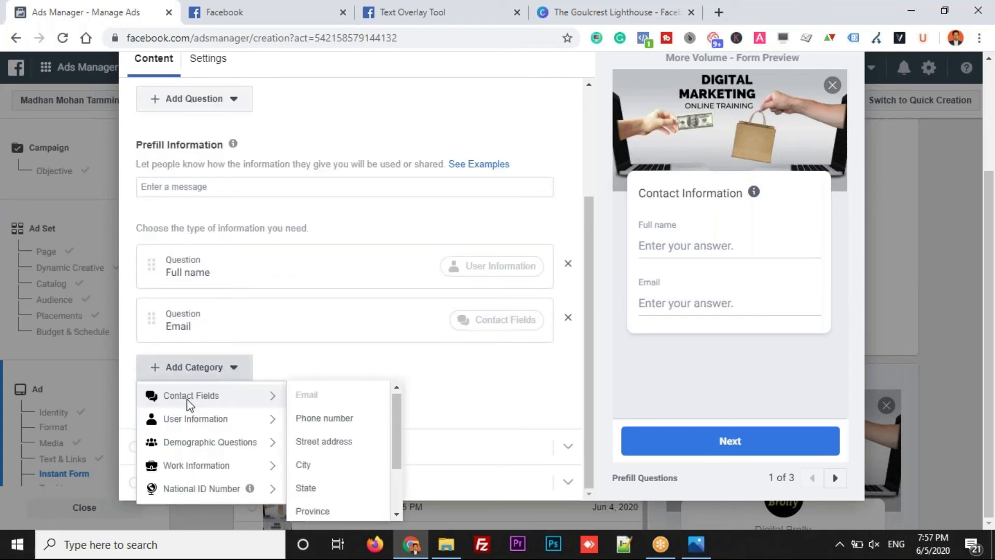
mouse_move(223, 442)
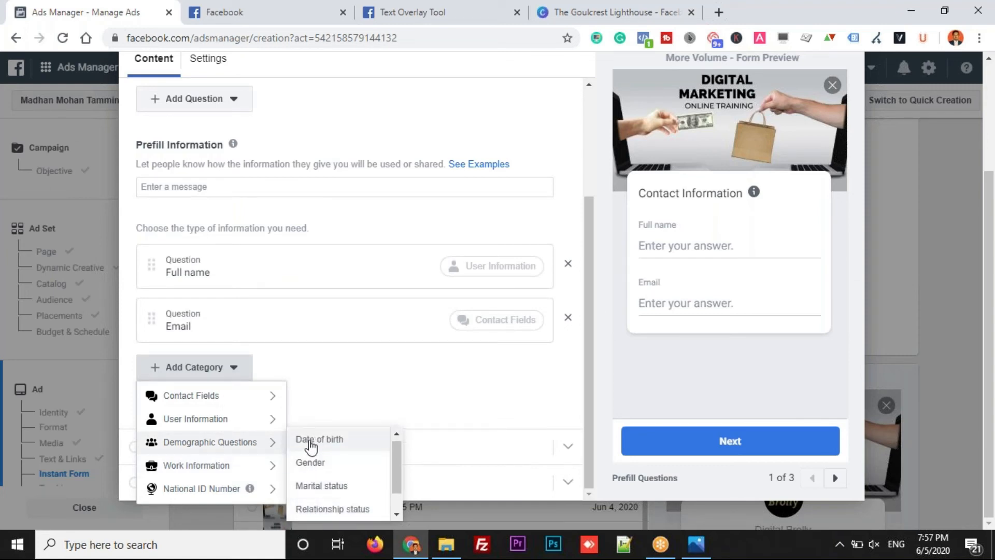
mouse_move(207, 396)
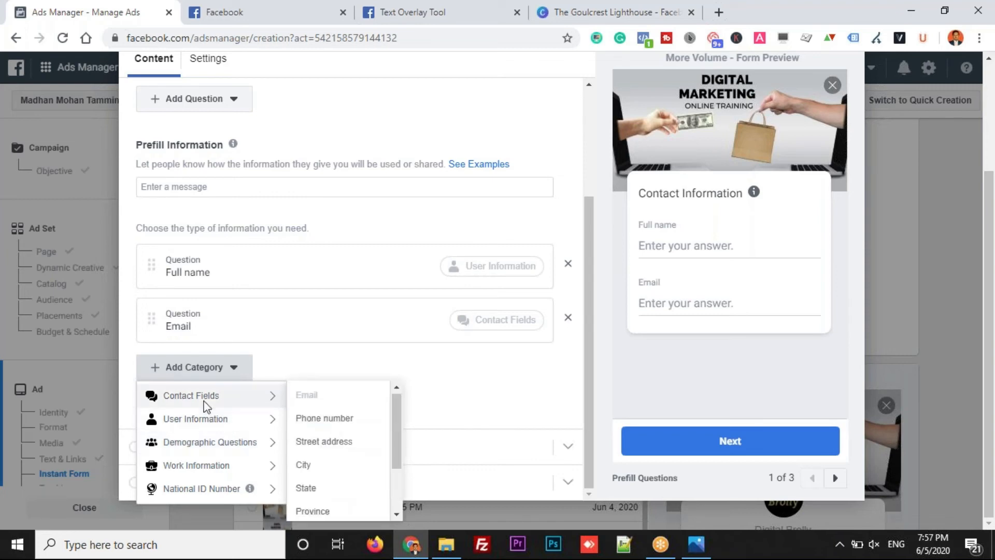
left_click(318, 426)
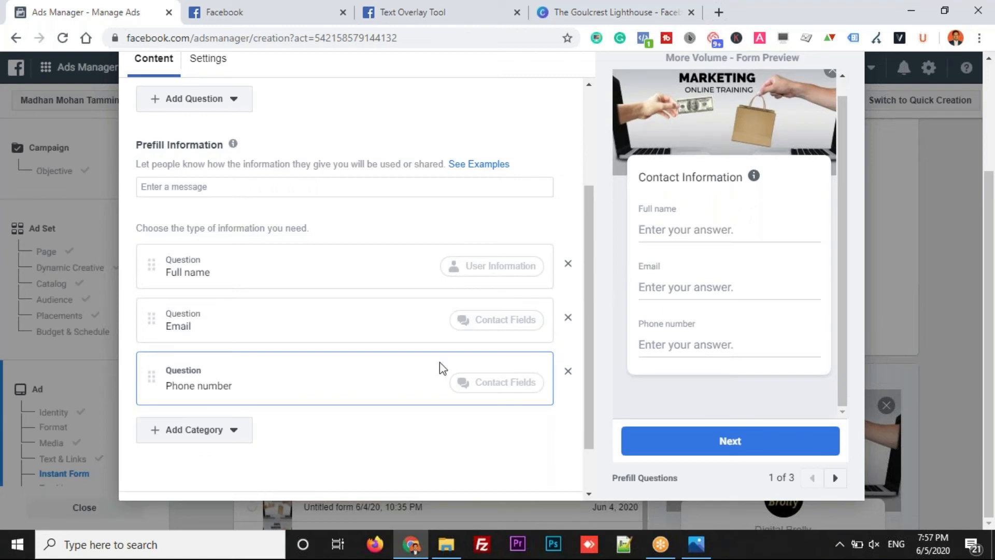
Enter "Signup for a Free Demo" as the form's prefill information message
left_click(197, 187)
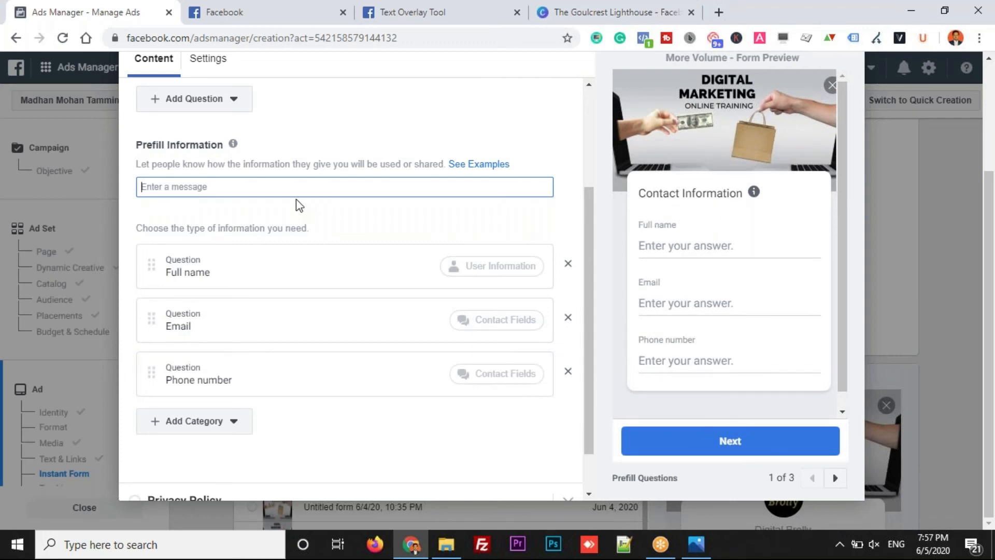
type("S")
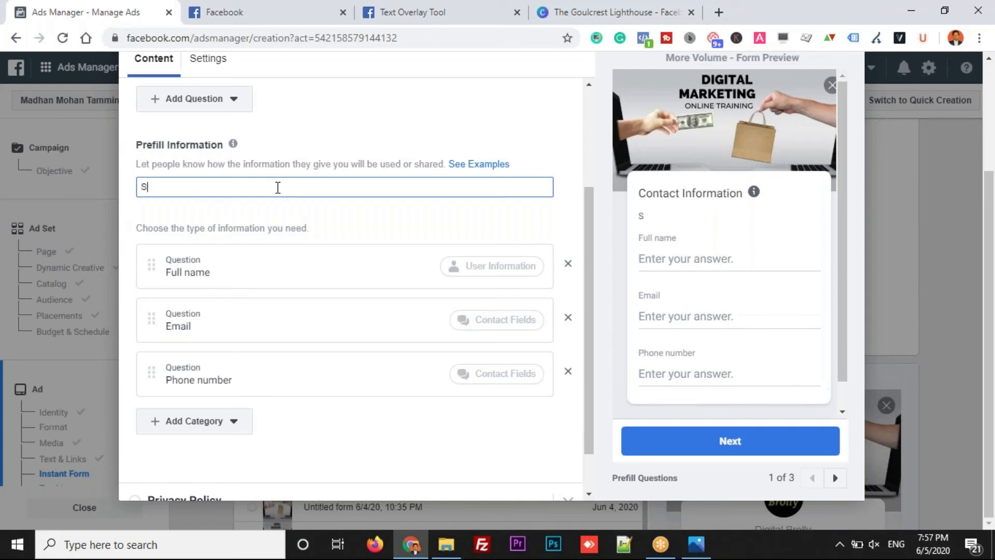
type("ignup for a F")
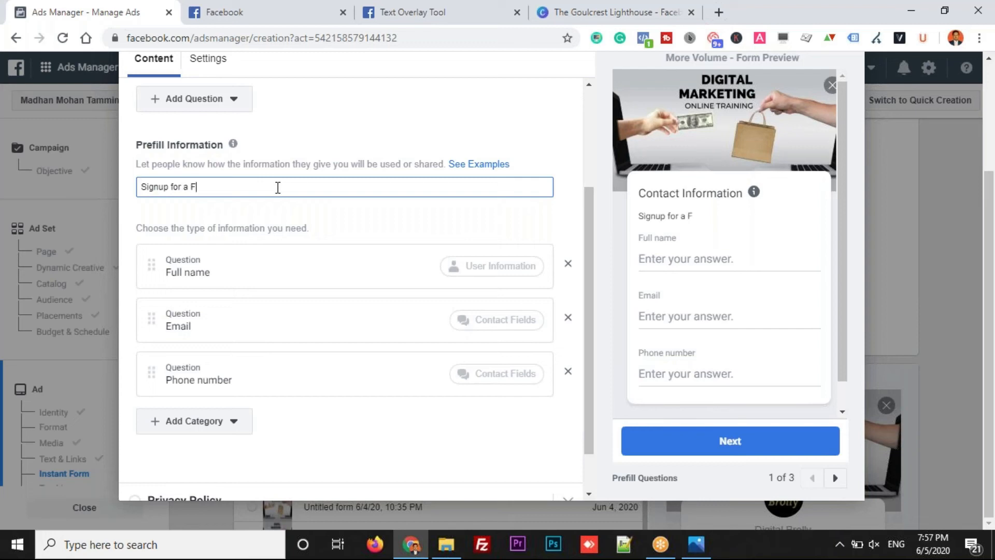
type("ree Demo")
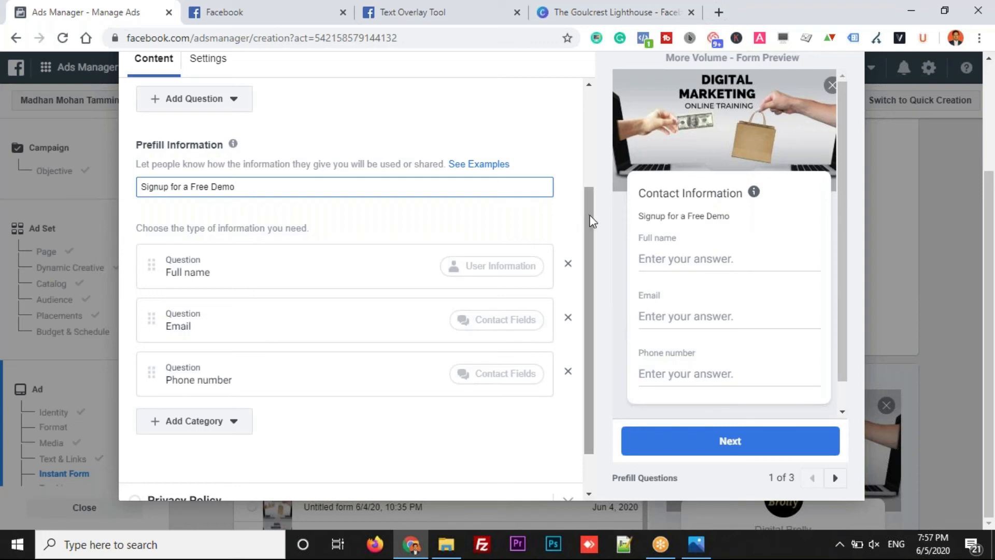
Set the link text of the form's privacy policy to "Privacy policy"
scroll(593, 234, "down", 1)
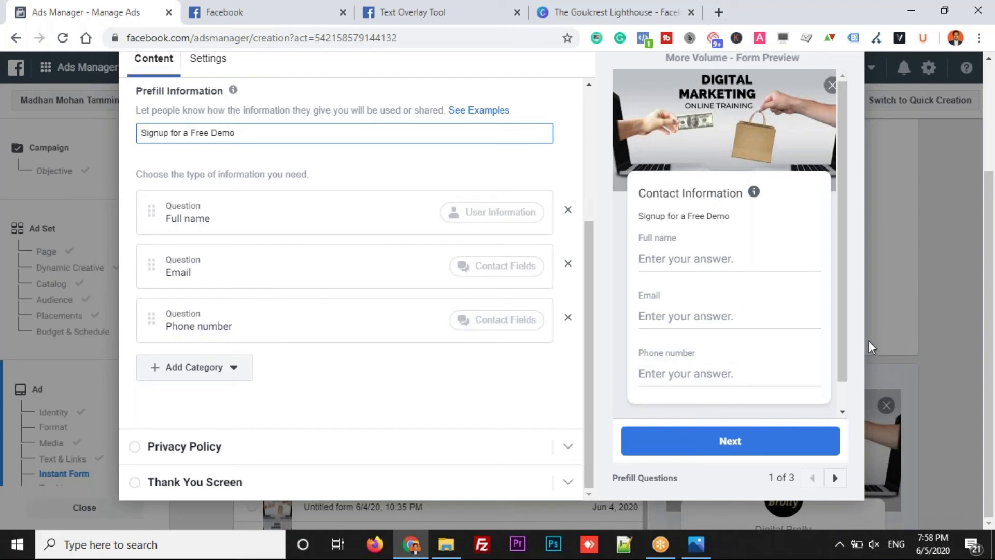
scroll(843, 358, "down", 1)
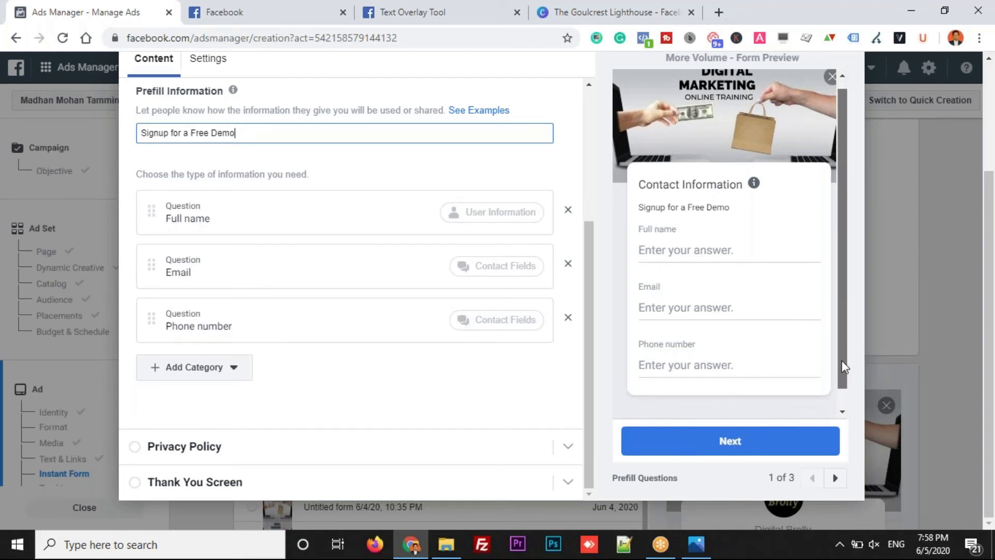
left_click(255, 452)
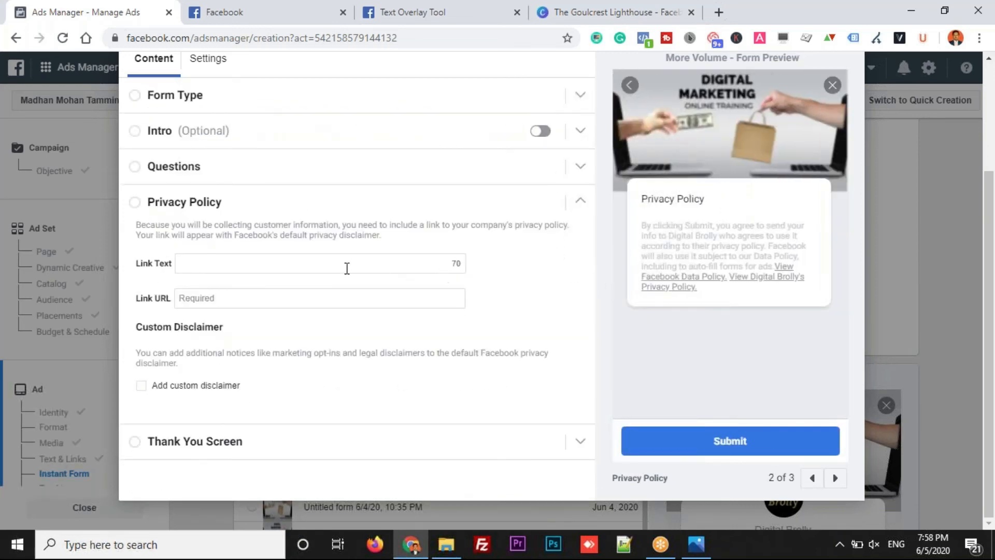
left_click(255, 266)
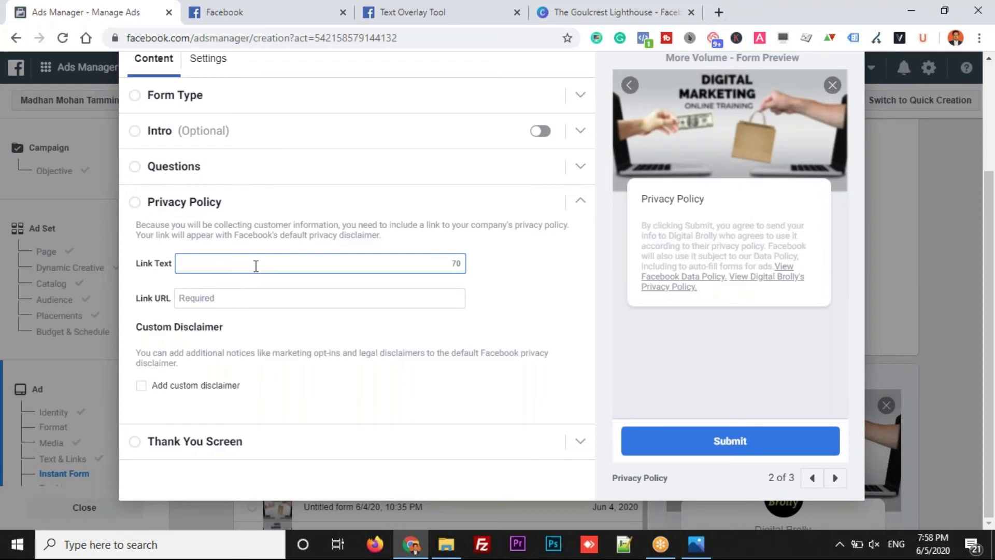
type("Priv")
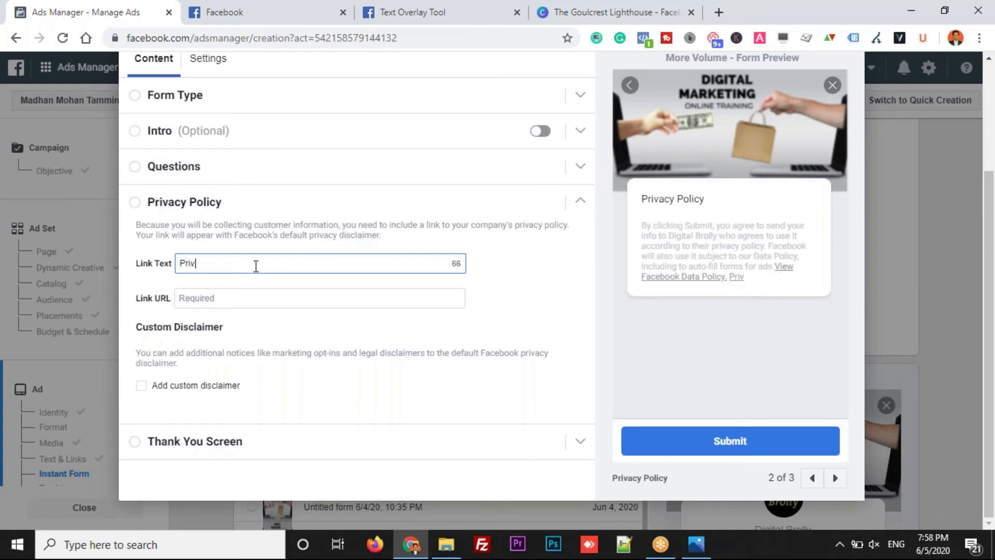
type("acy policy")
Open the Privacy Policy page of digitalbrolly.com in the Facebook browser tab and copy its web address
left_click(218, 298)
left_click(280, 13)
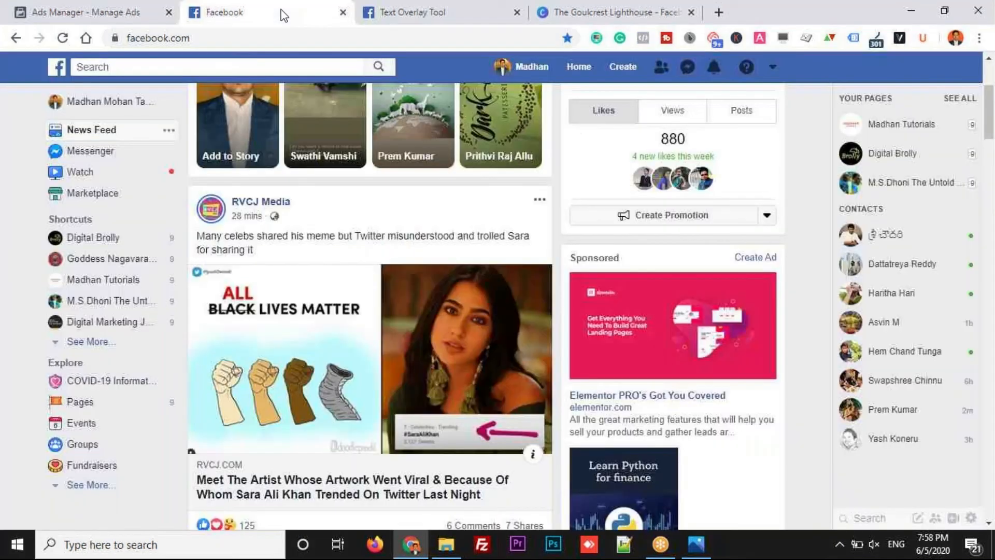
left_click(225, 38)
type("di")
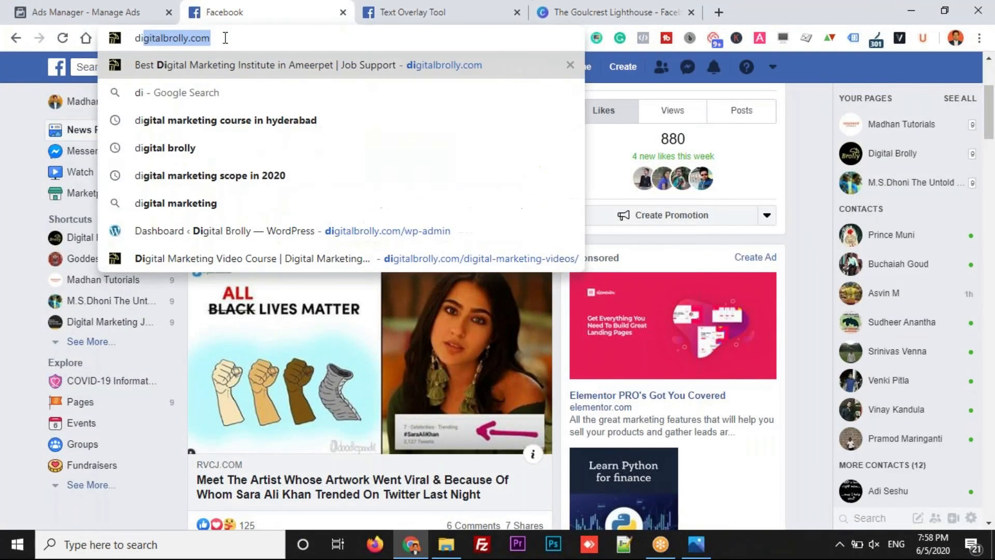
key("Return")
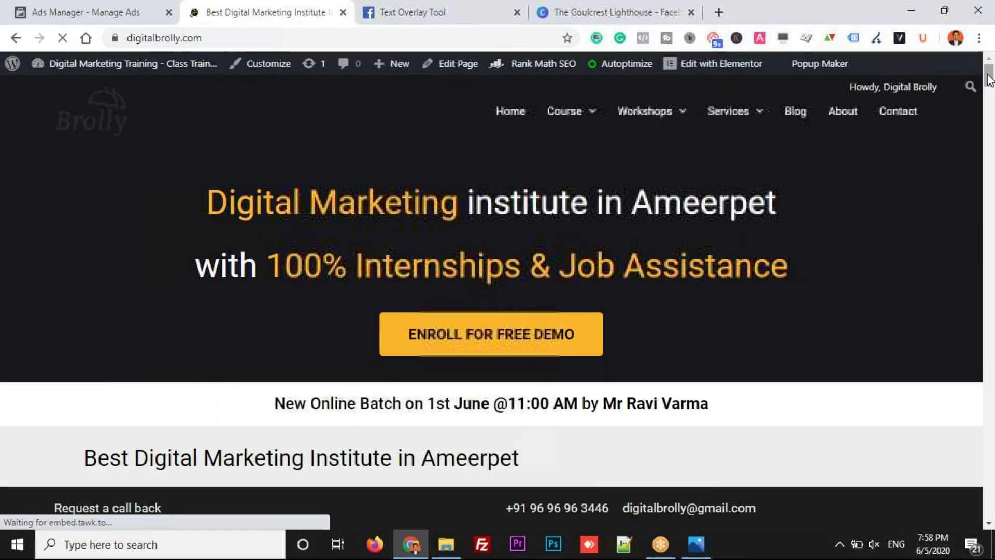
scroll(669, 471, "down", 20)
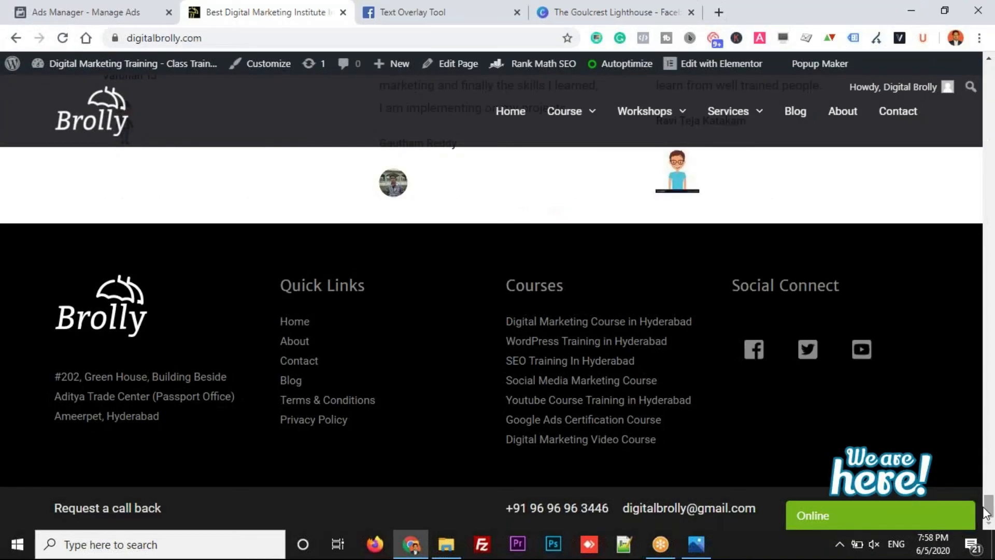
left_click(311, 420)
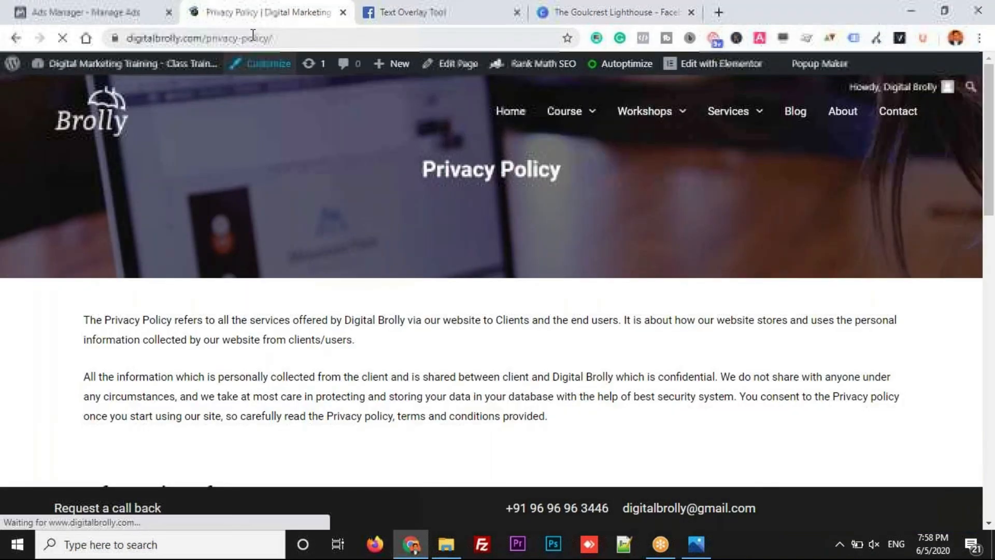
left_click(252, 37)
key("ctrl+c")
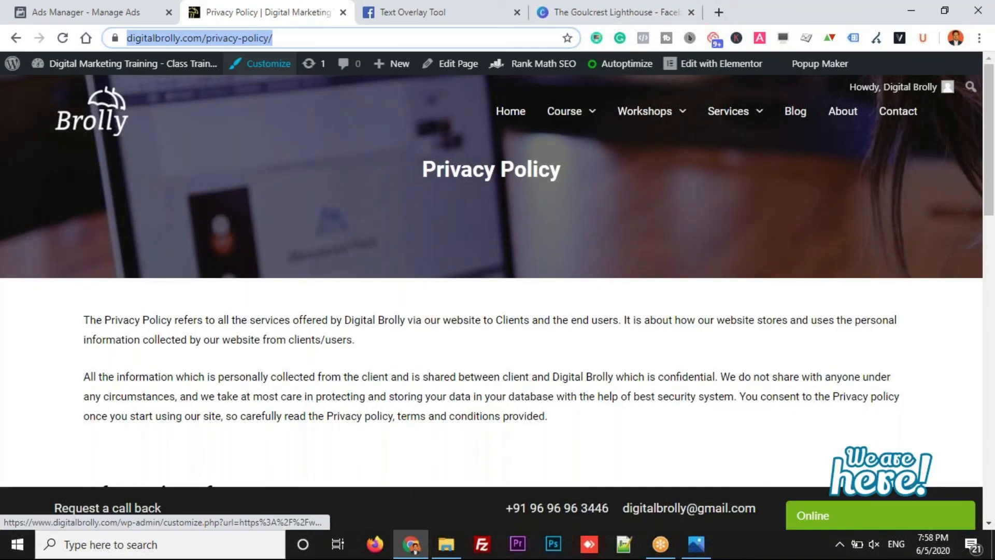
left_click(377, 17)
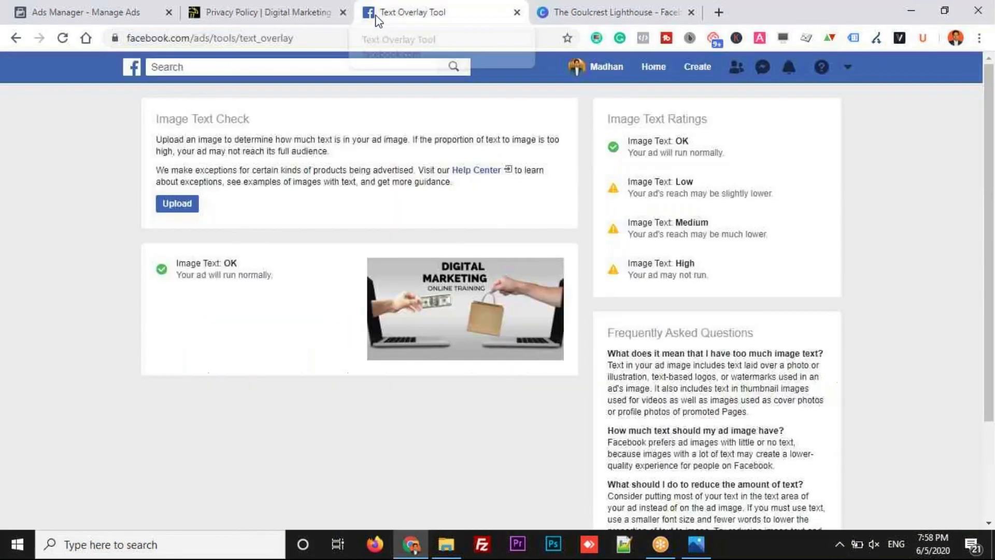
left_click(631, 13)
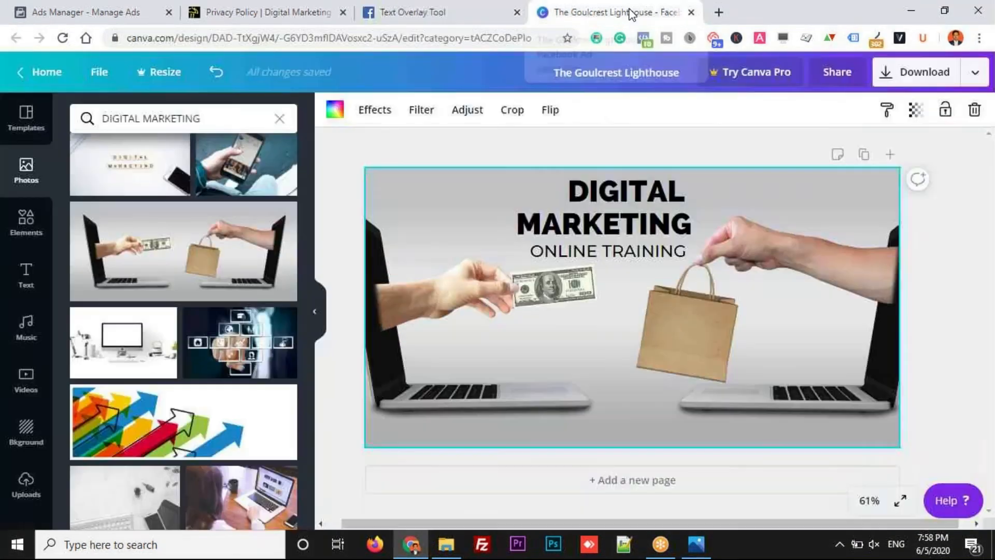
left_click(103, 11)
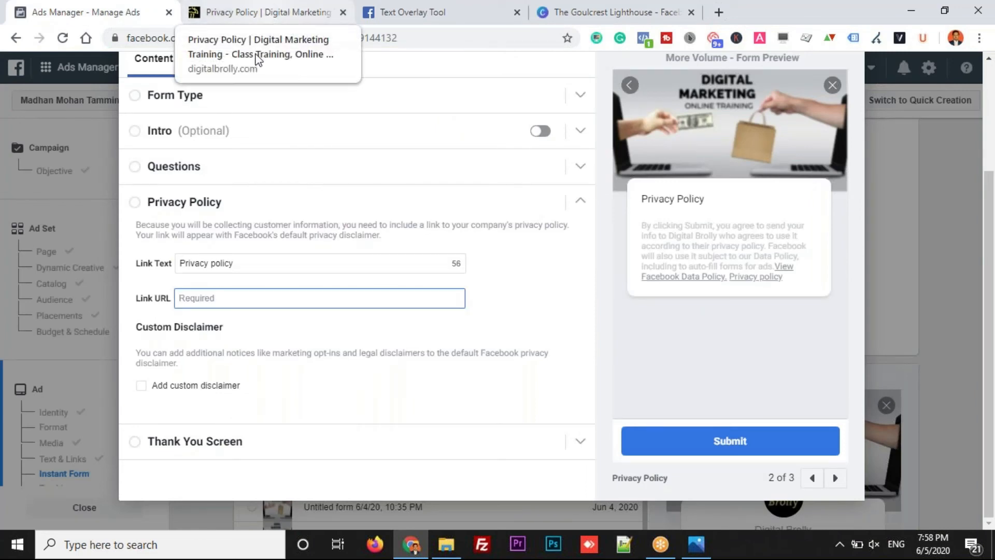
key("ctrl+v")
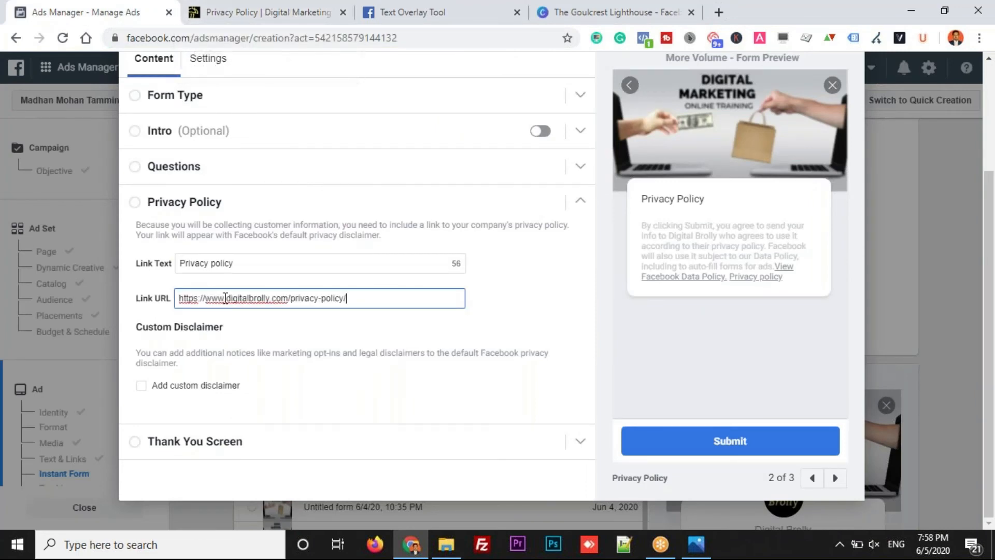
left_click(473, 320)
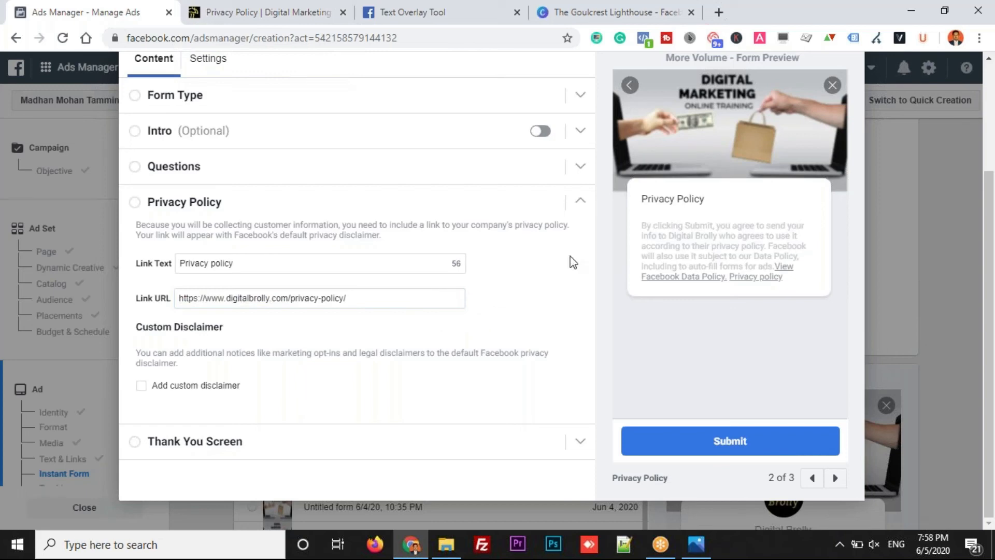
left_click(581, 203)
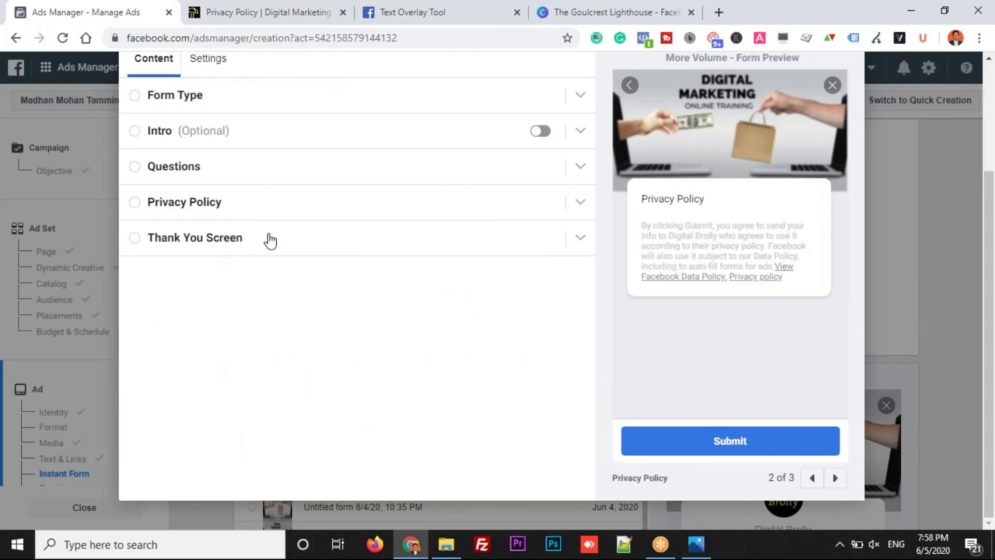
Set the form's thank you screen headline to "You have enrolled successfully."
left_click(581, 238)
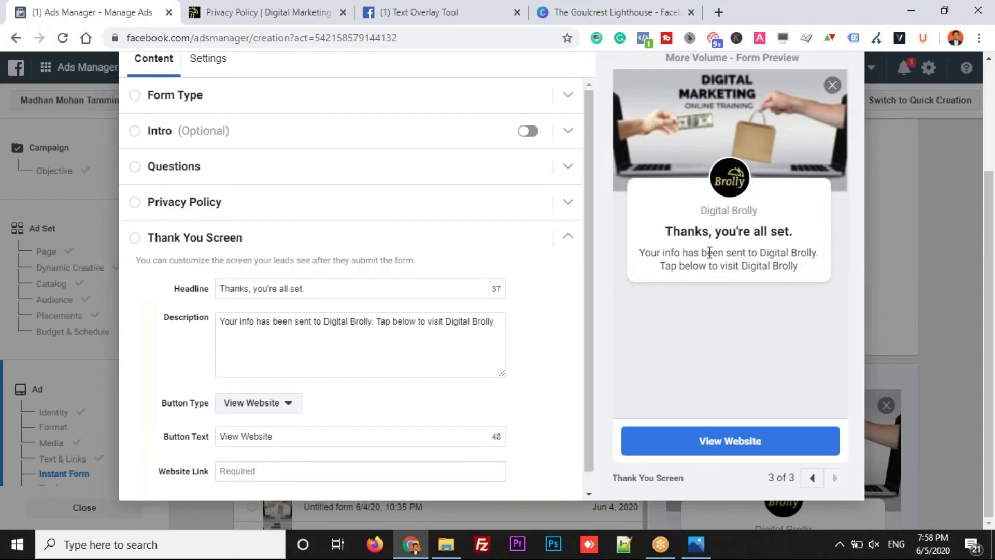
left_click_drag(304, 289, 129, 294)
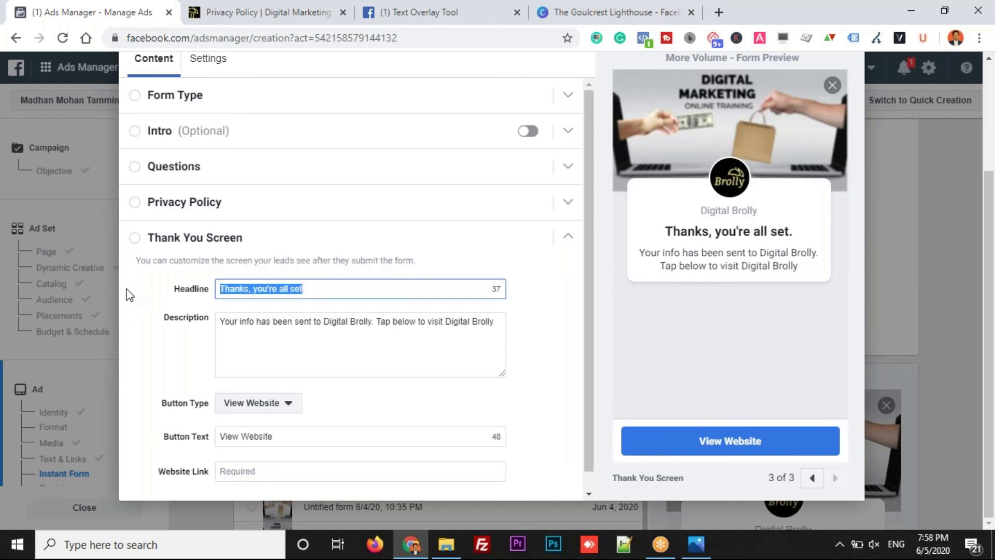
type("You ha")
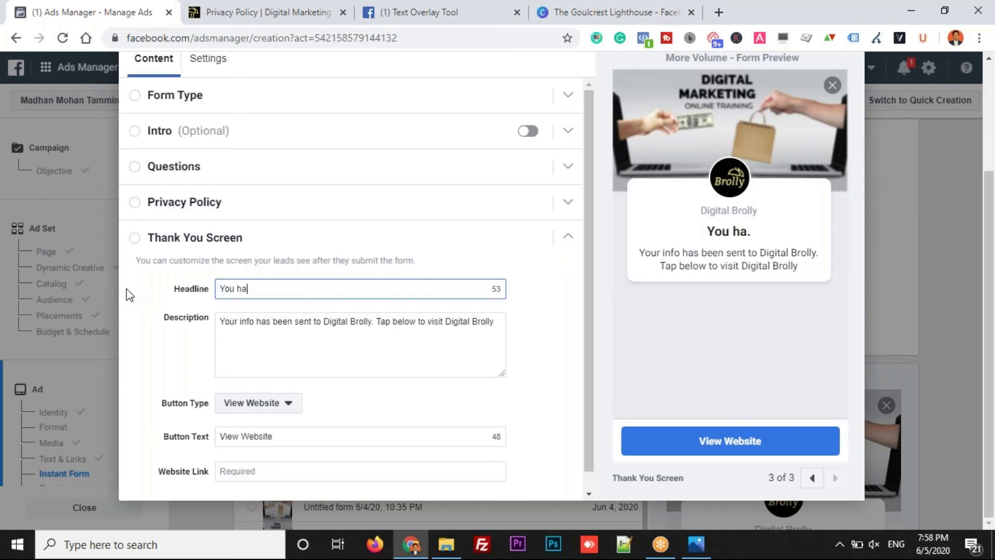
Replace the thank you screen's description with "Our executive will call you shortly a schedule a free demo for you."
left_click_drag(220, 322, 566, 358)
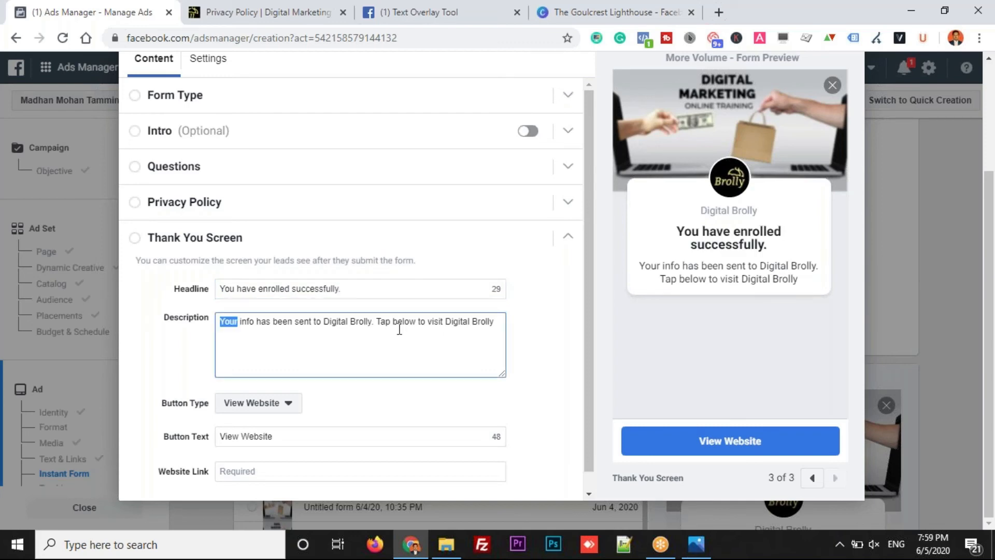
type("Ou")
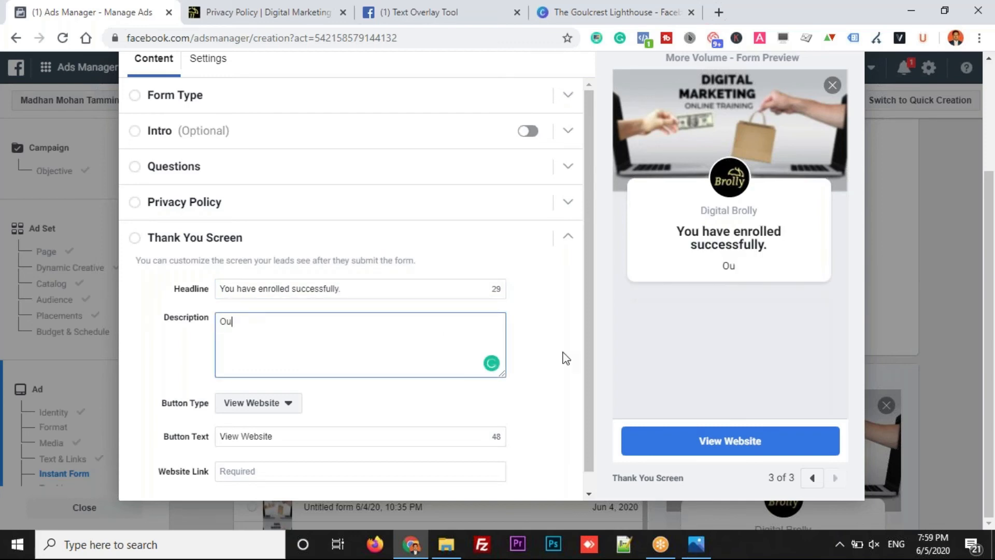
type("r exicutive will call you shortly a schedule a demo")
left_click(401, 322)
type("free")
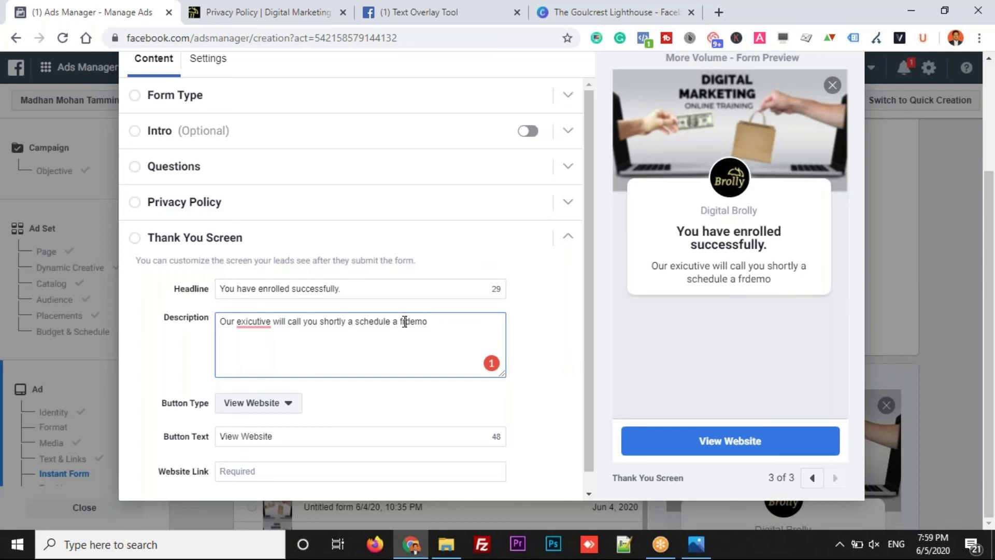
left_click(457, 322)
type("for you.")
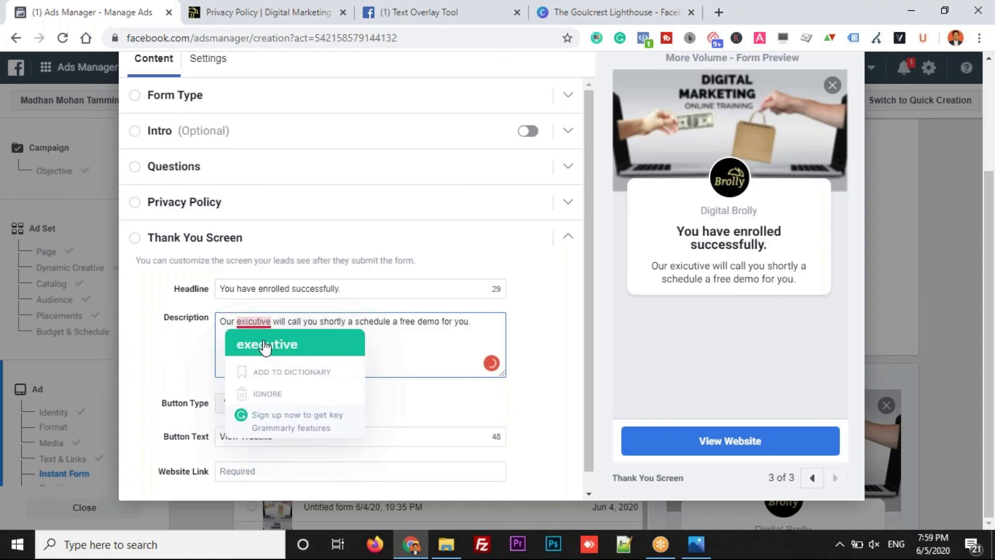
left_click(265, 346)
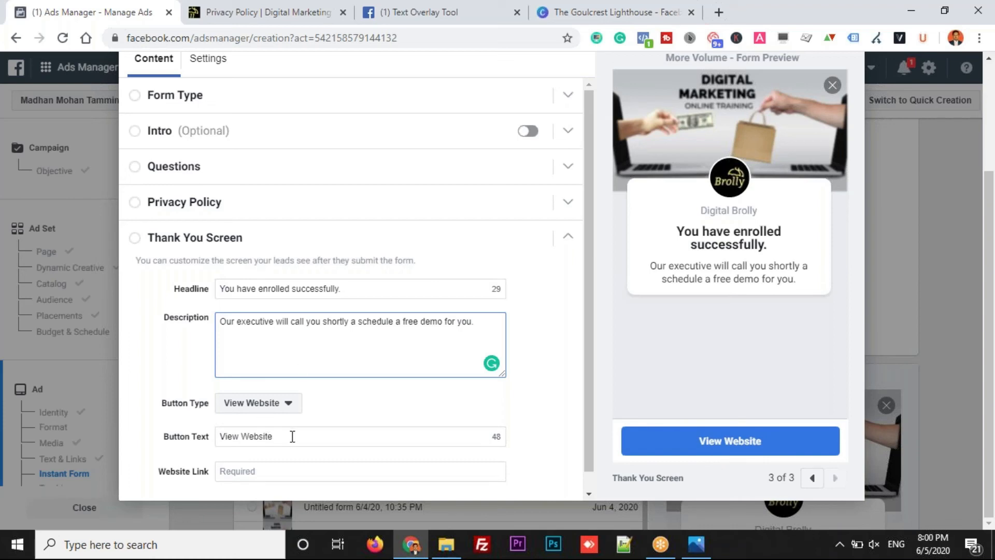
Open the Digital Marketing Course in Hyderabad page on the Digital Brolly website and copy its web address
scroll(586, 327, "down", 1)
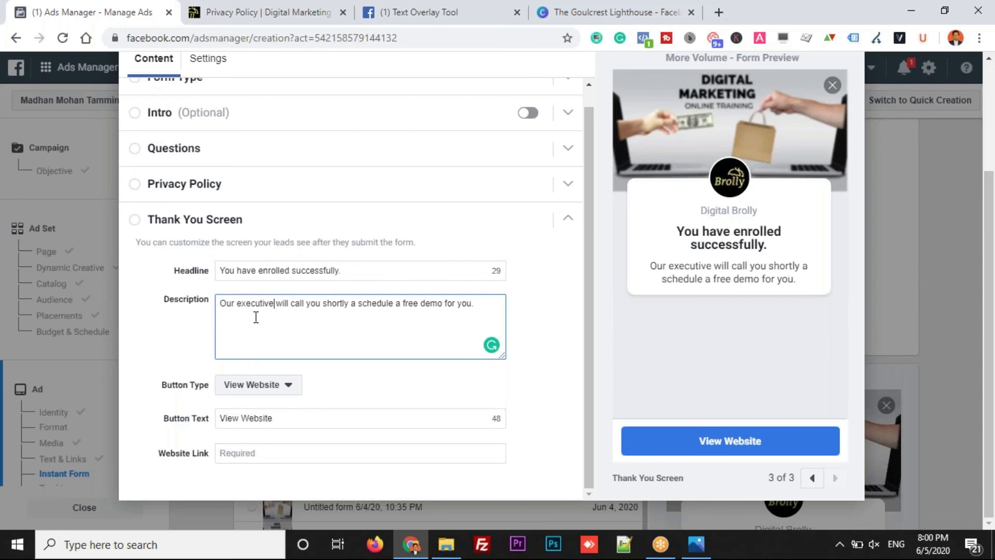
left_click(276, 317)
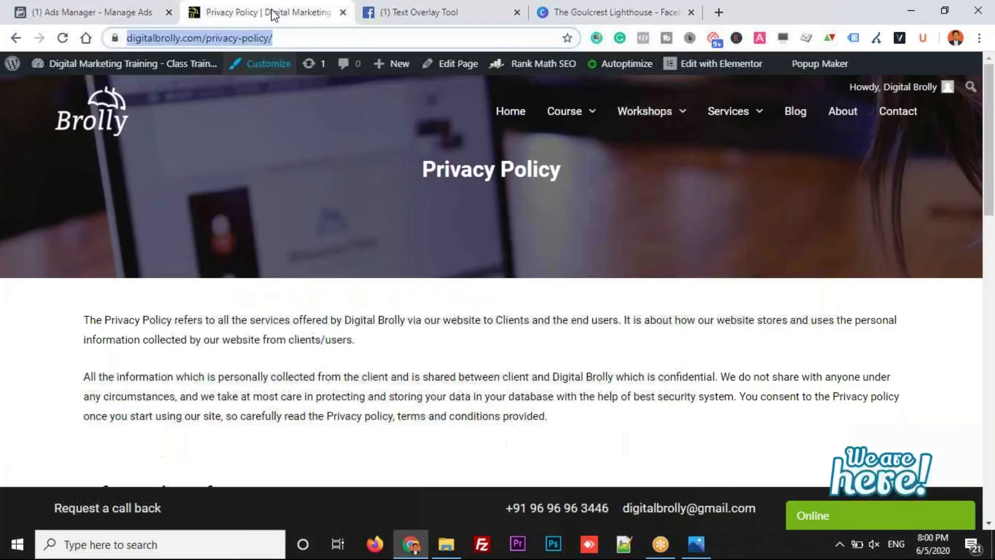
left_click(282, 13)
mouse_move(565, 107)
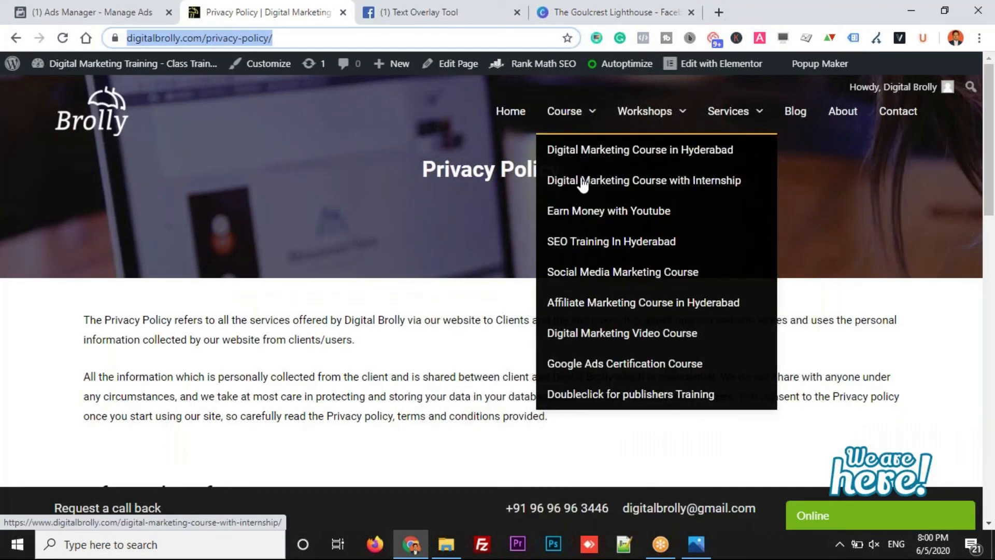
left_click(593, 157)
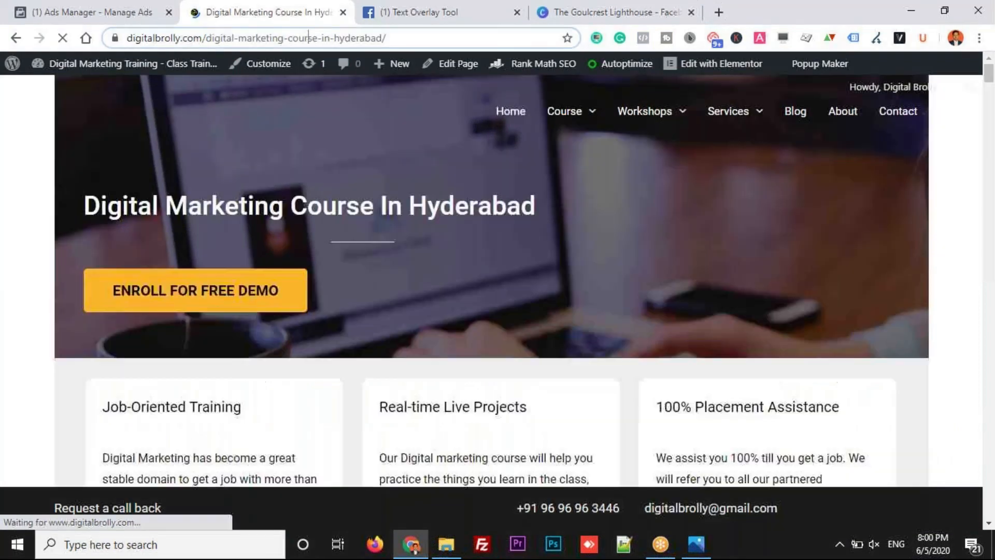
left_click(309, 38)
key("ctrl+c")
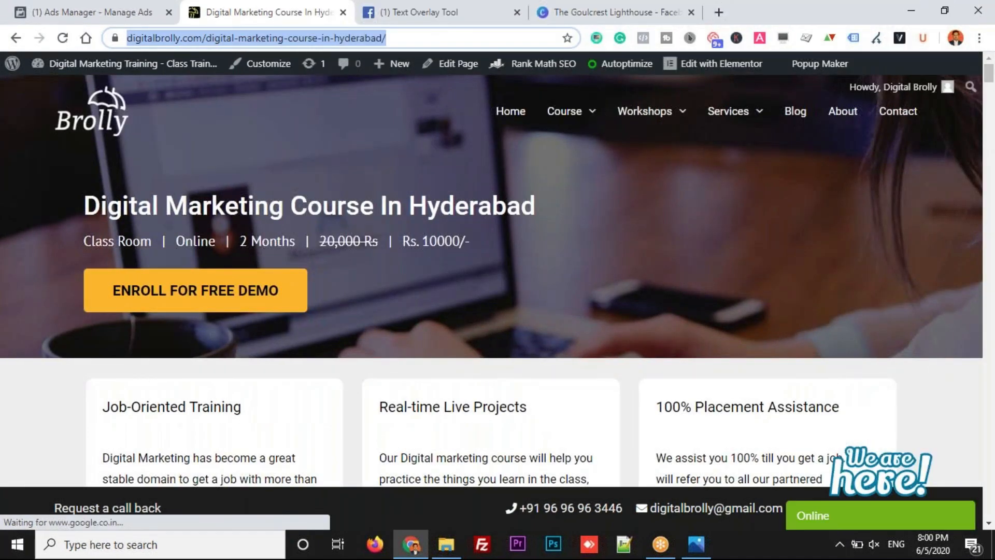
left_click(71, 16)
left_click(250, 454)
key("ctrl+v")
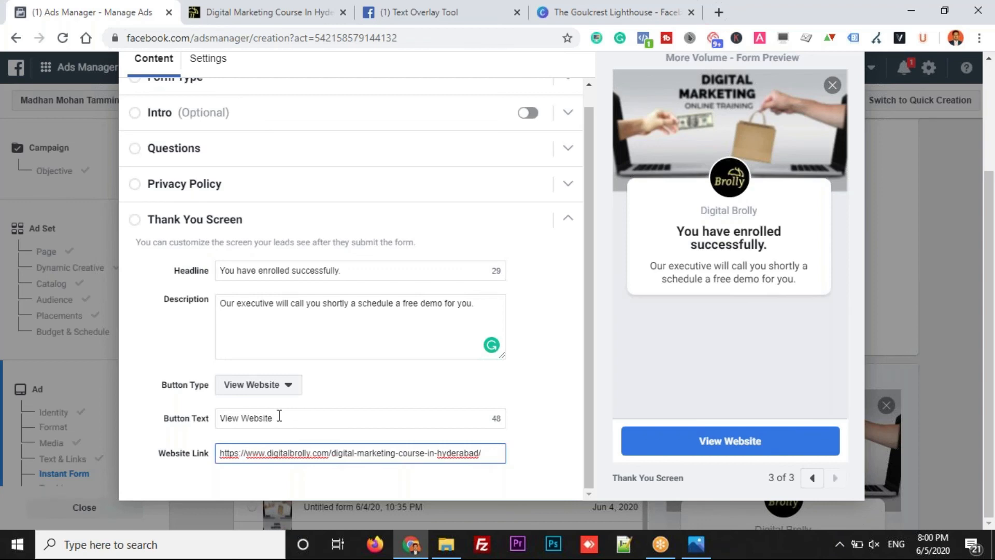
Change the thank you screen's button text to "Check More Details Here"
left_click_drag(278, 416, 166, 415)
key("BackSpace")
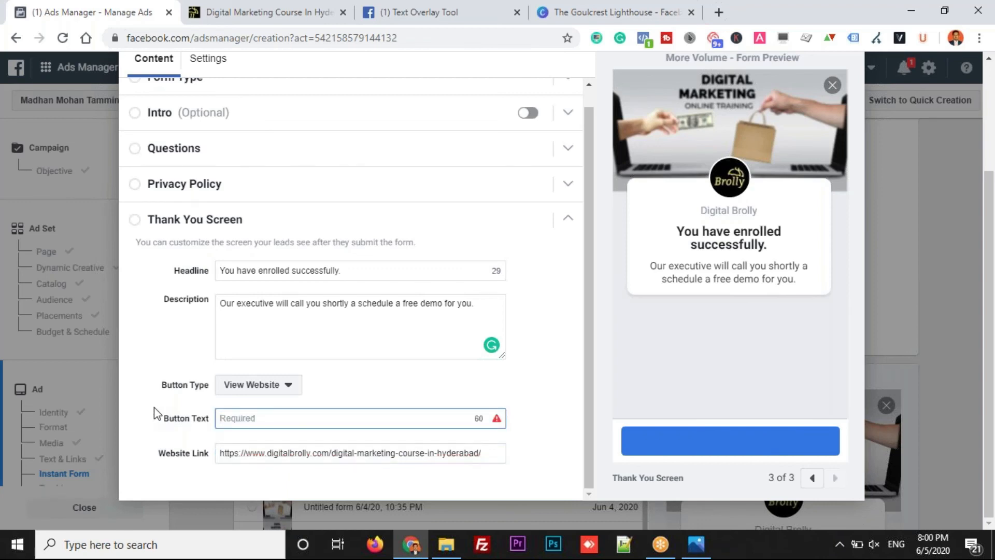
type("Check More zdeta")
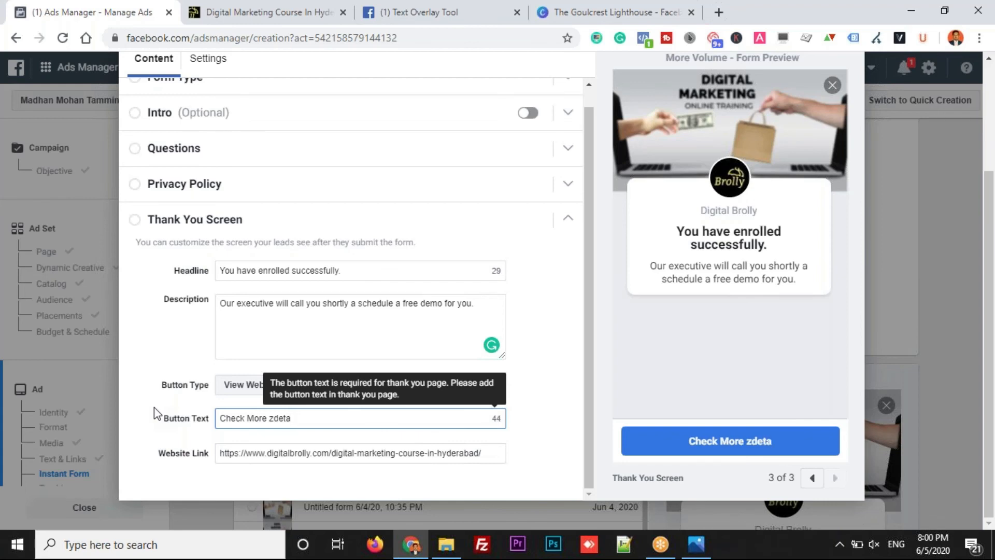
key("BackSpace")
key("BackSpace")
key("BackSpace")
key("BackSpace")
key("BackSpace")
type("D")
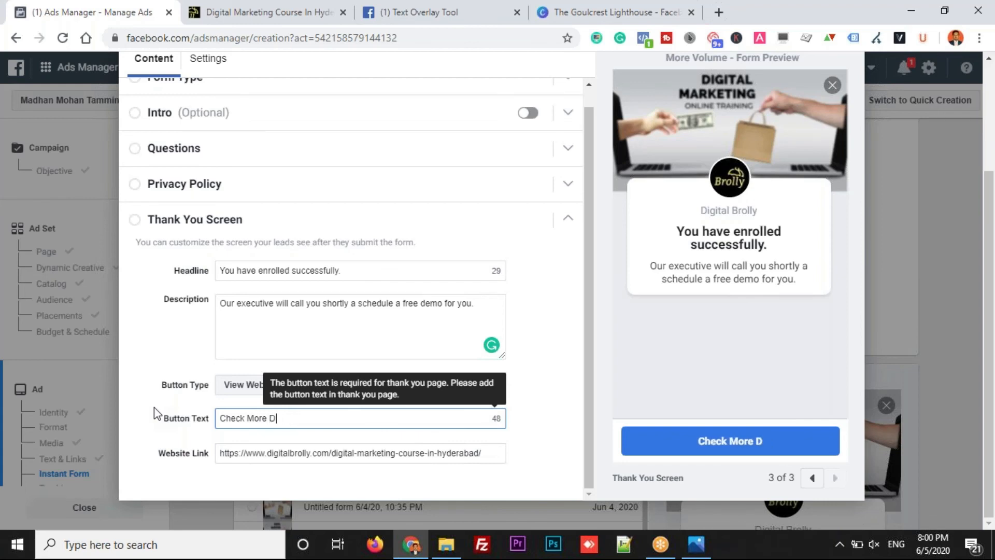
type("etail")
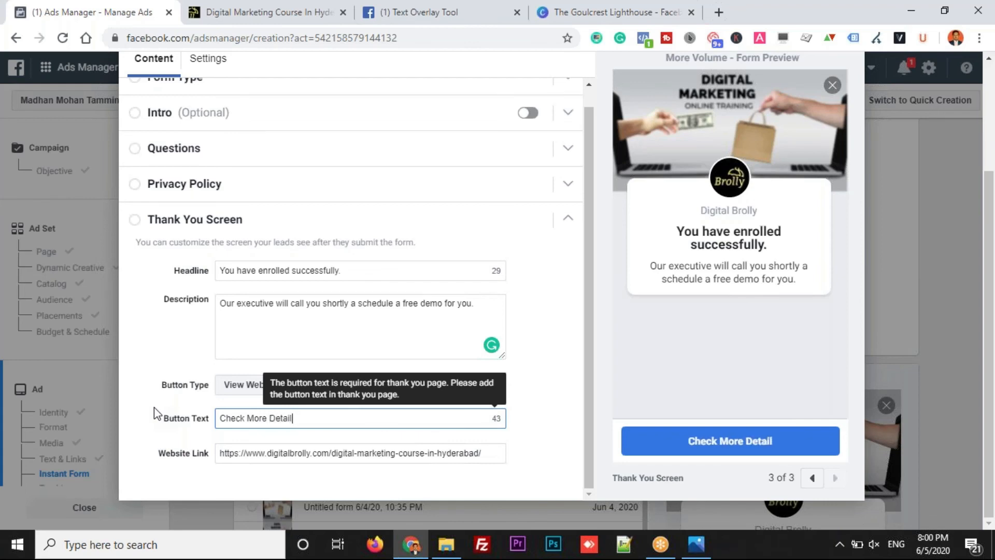
type("s Here")
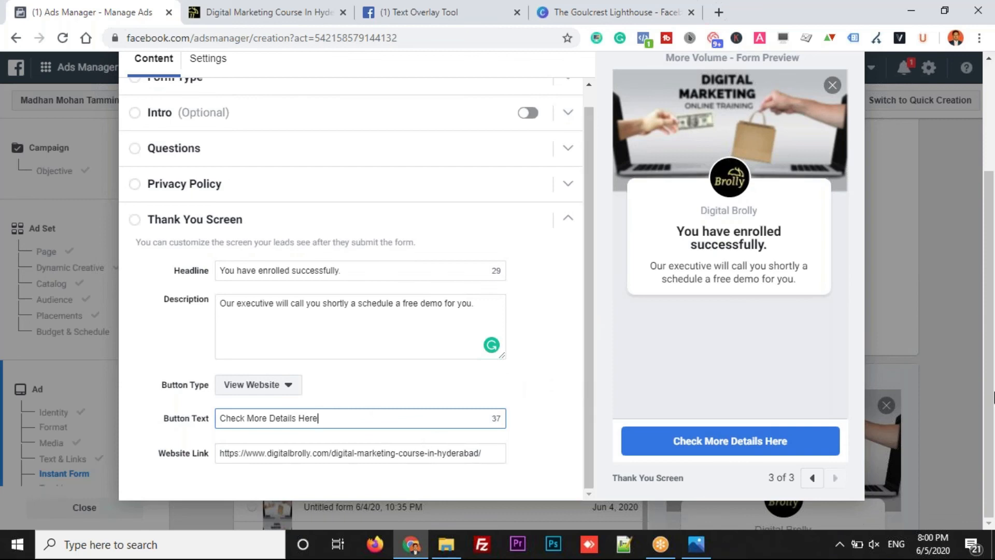
Save the instant form and finish it so that the ad uses it
scroll(990, 412, "up", 3)
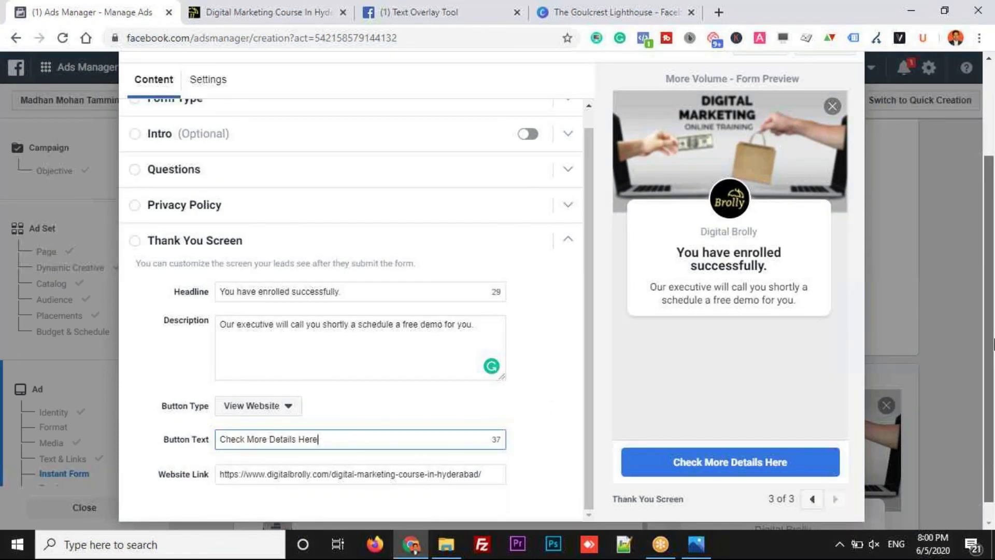
left_click(766, 174)
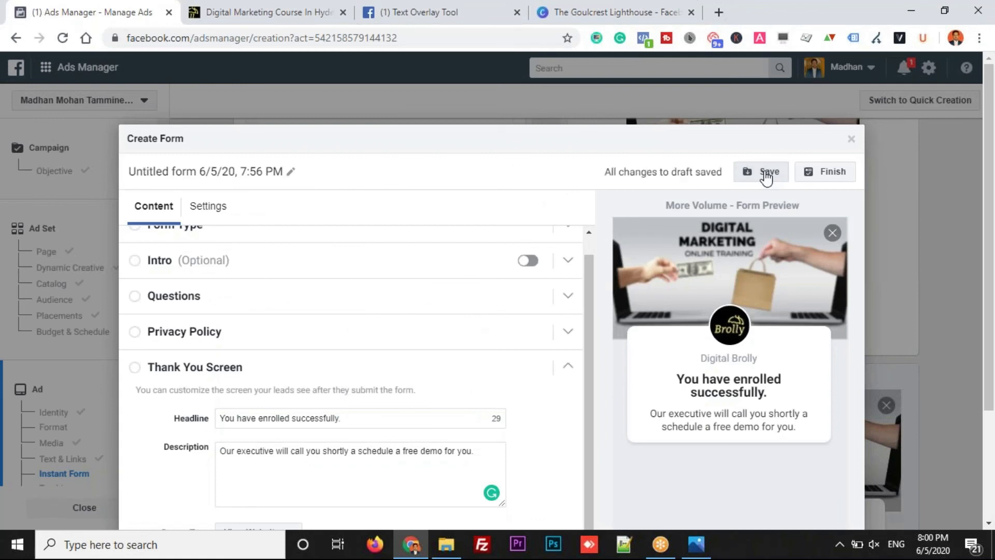
left_click(829, 174)
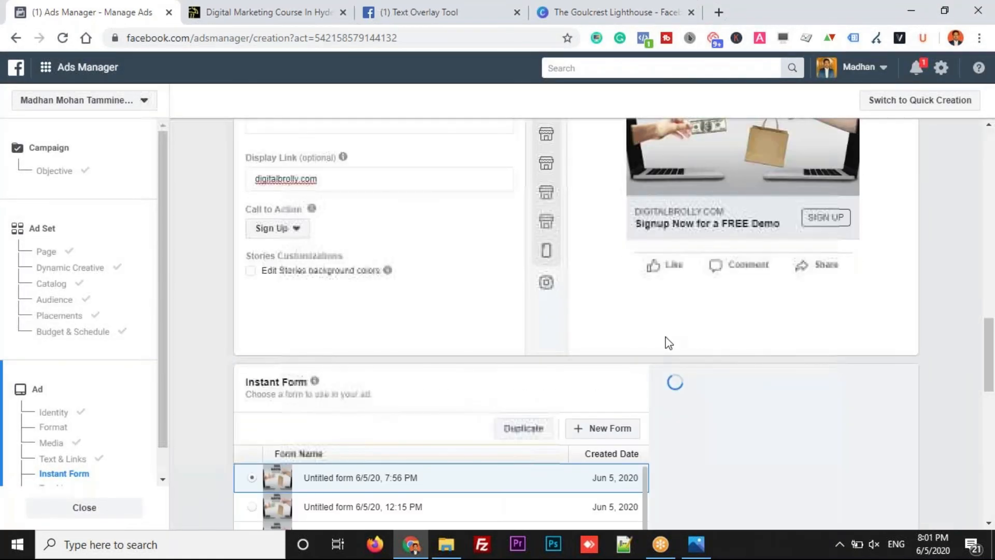
left_click_drag(989, 363, 984, 485)
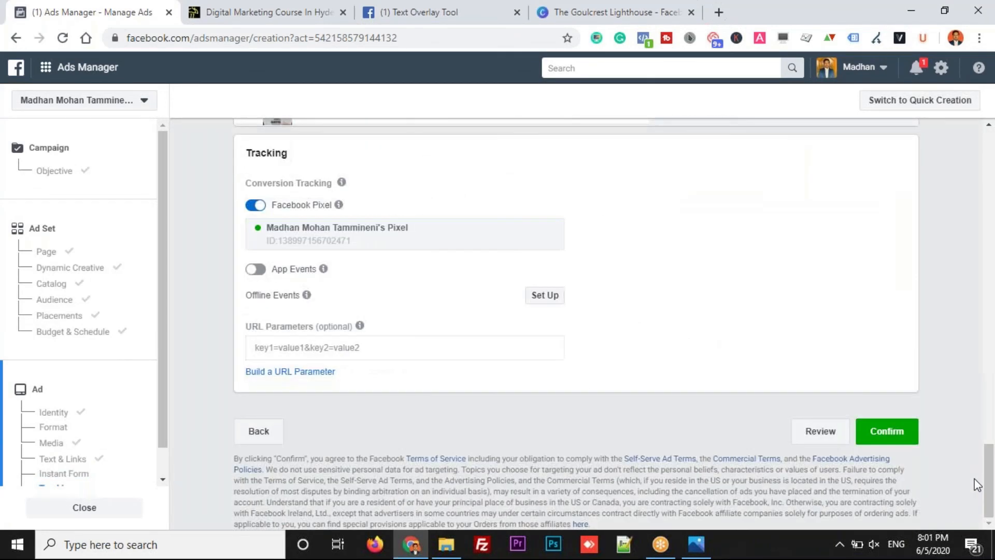
Confirm the finished ad to publish the new DM Lead generation campaign with its ad set and ad
left_click(884, 433)
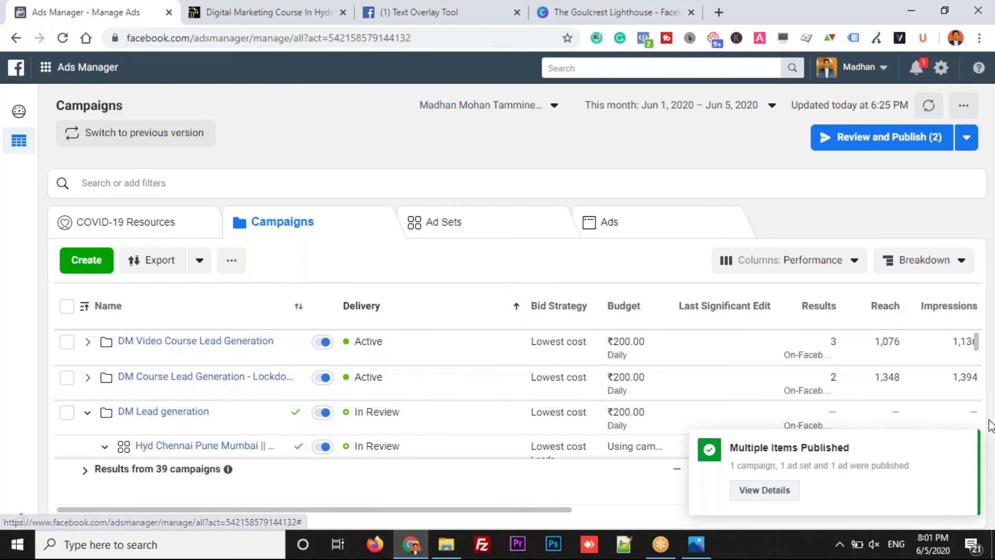
left_click(966, 446)
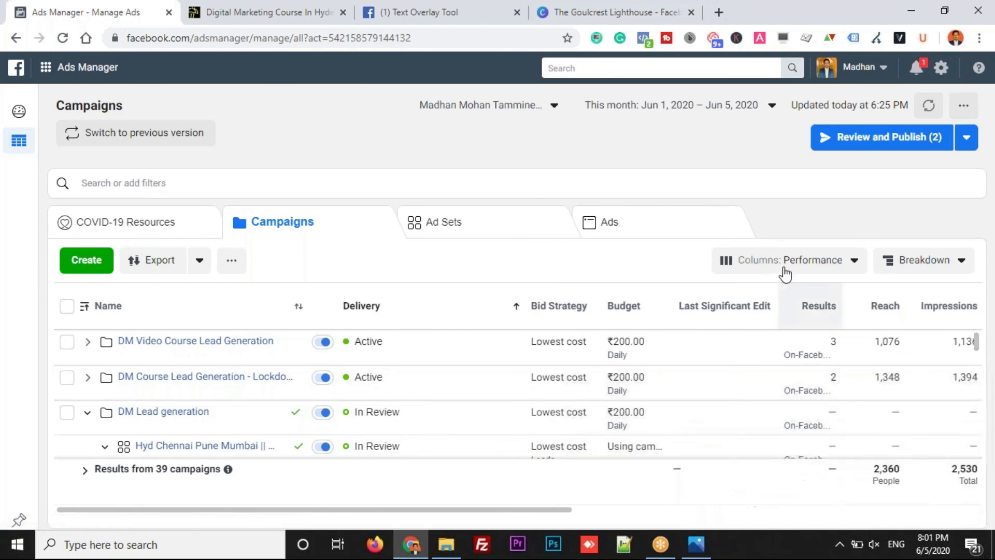
left_click(750, 187)
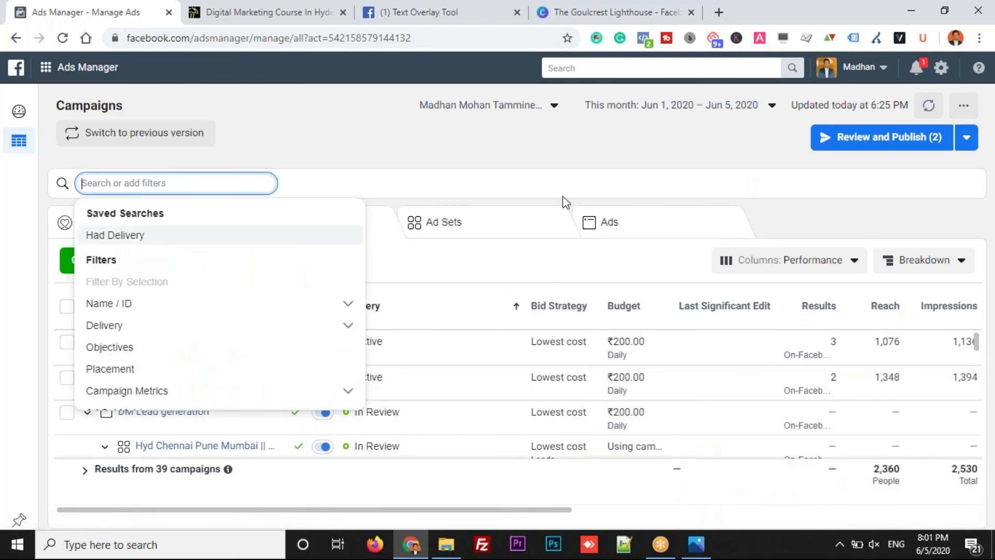
left_click(422, 157)
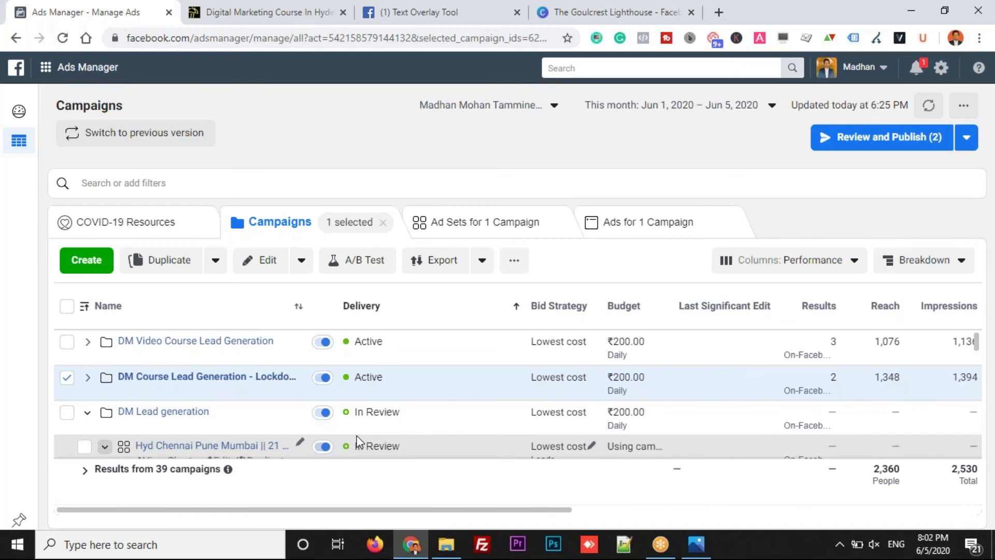
left_click_drag(357, 437, 373, 324)
left_click(585, 262)
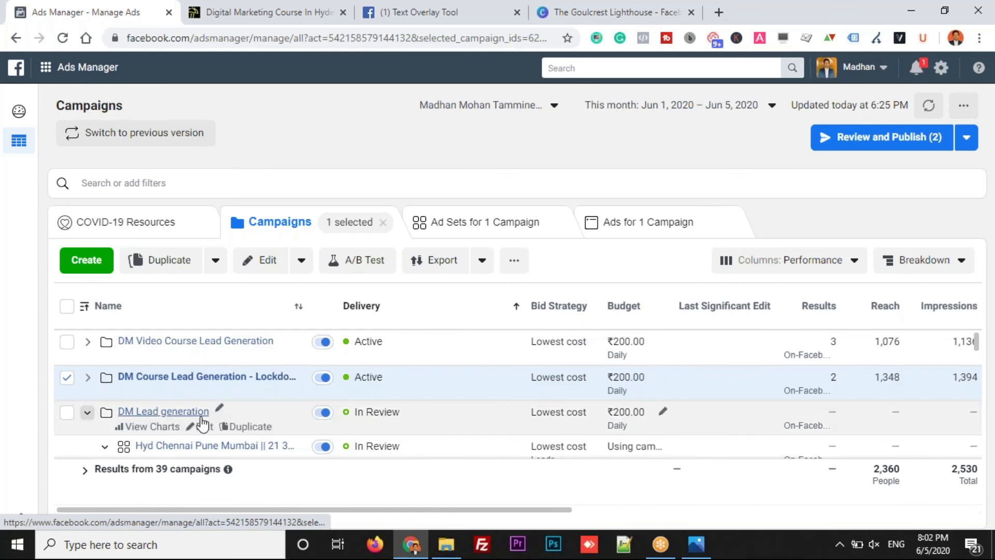
Turn off the DM Lead generation campaign together with its ad set and its ad
left_click(322, 413)
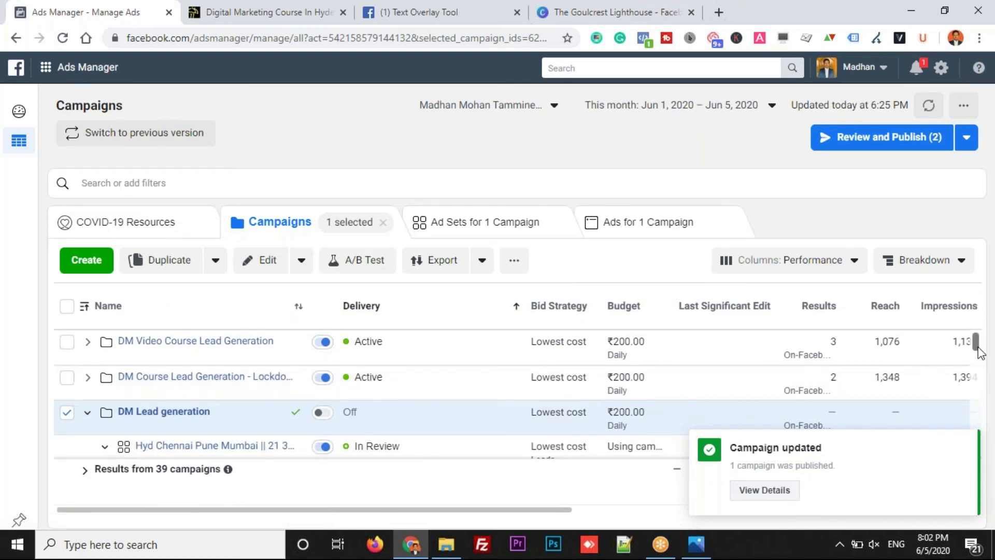
scroll(976, 343, "down", 1)
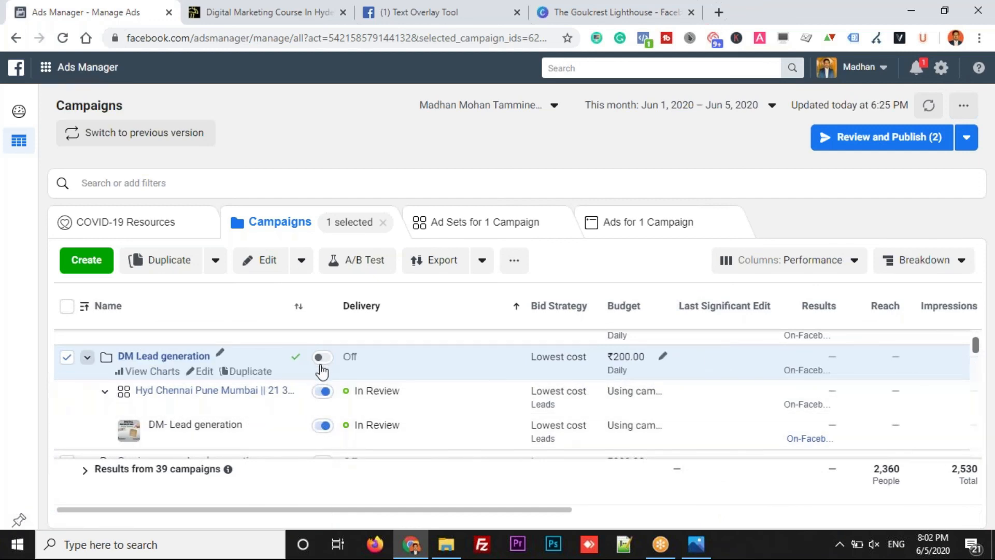
left_click(322, 391)
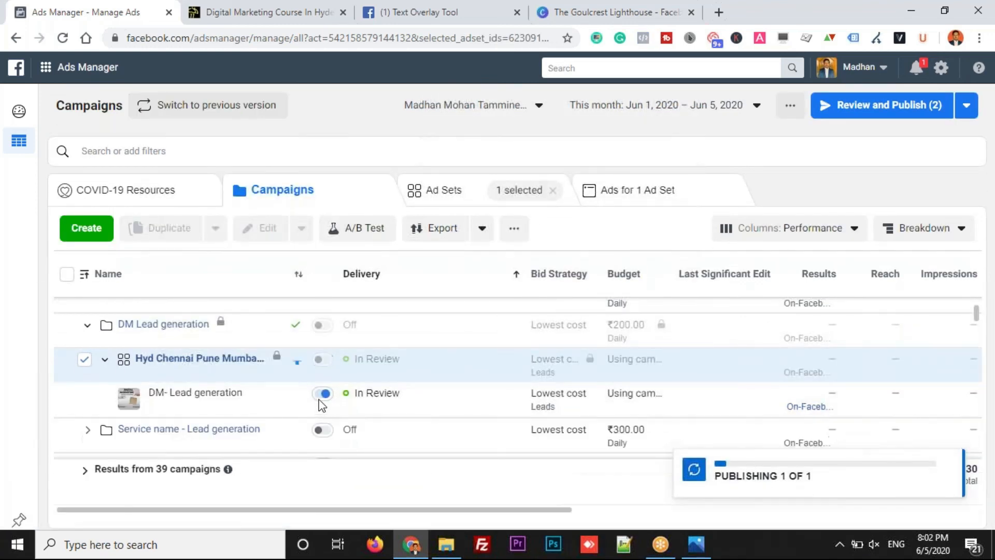
left_click(323, 393)
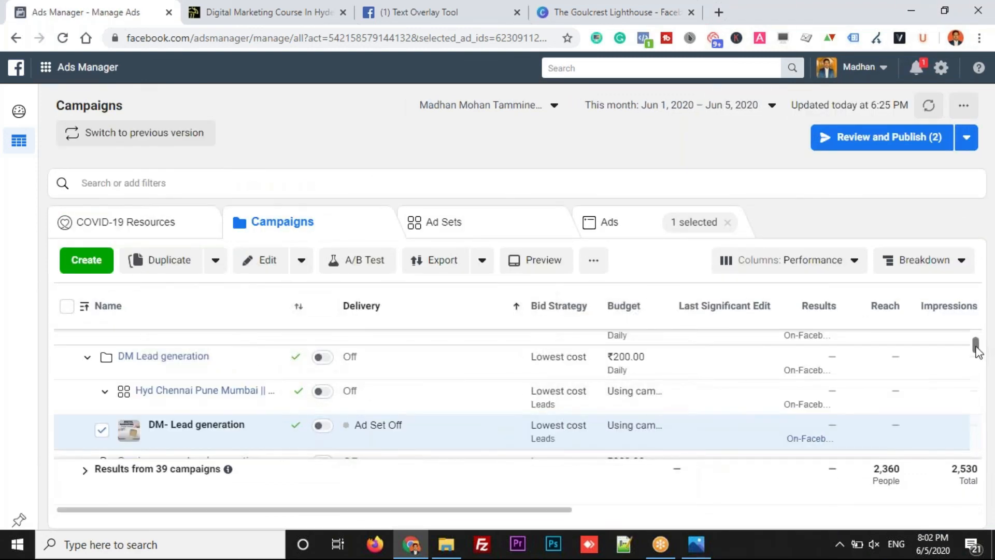
Compare reach, results, cost per result and amount spent for the DM Video Course and DM Course Lead Generation campaigns
left_click_drag(977, 347, 973, 333)
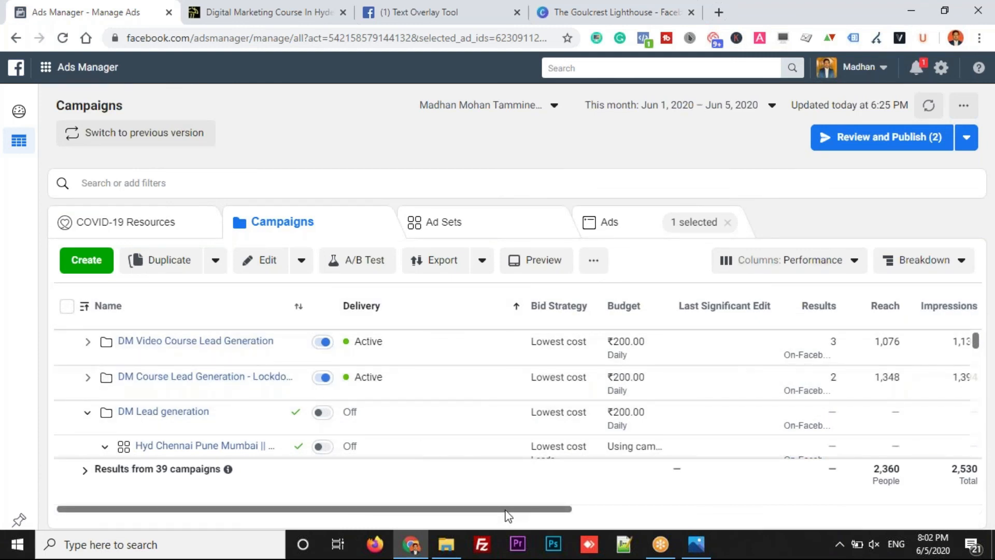
left_click_drag(508, 515, 641, 493)
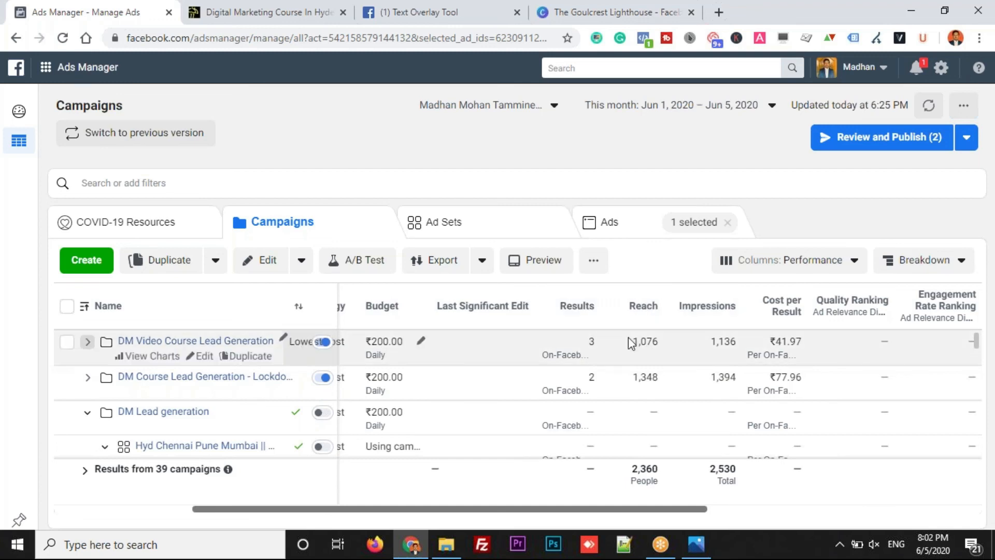
left_click_drag(629, 344, 674, 344)
double_click(646, 378)
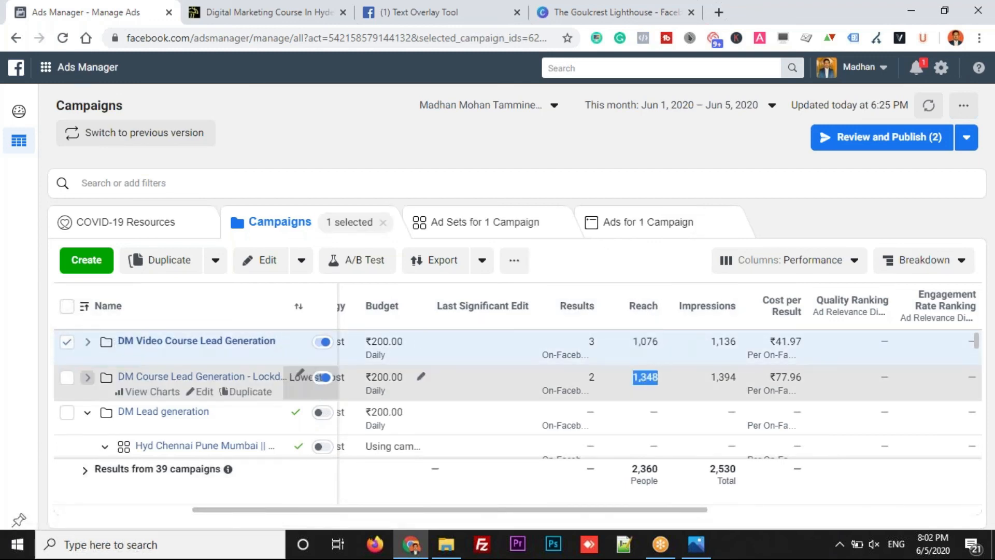
double_click(592, 341)
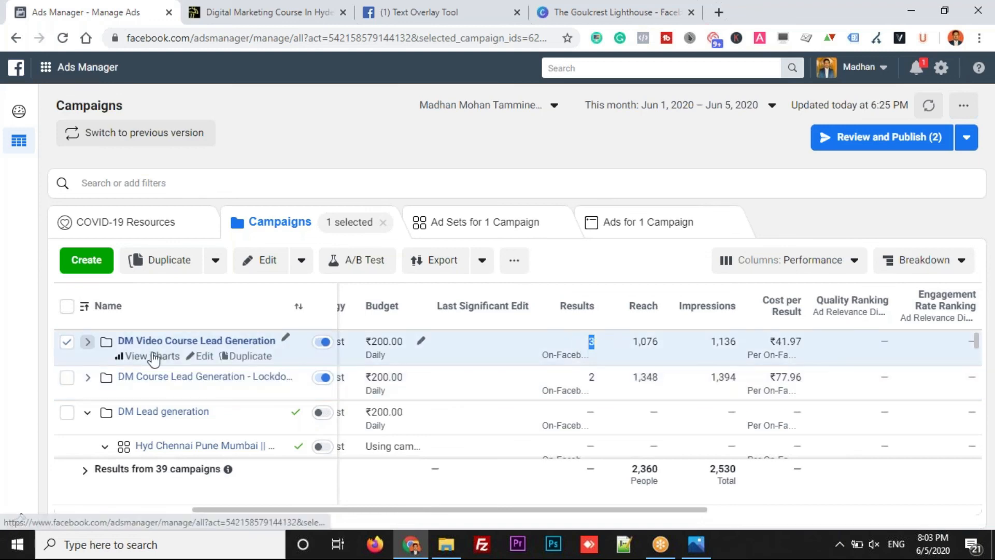
double_click(592, 377)
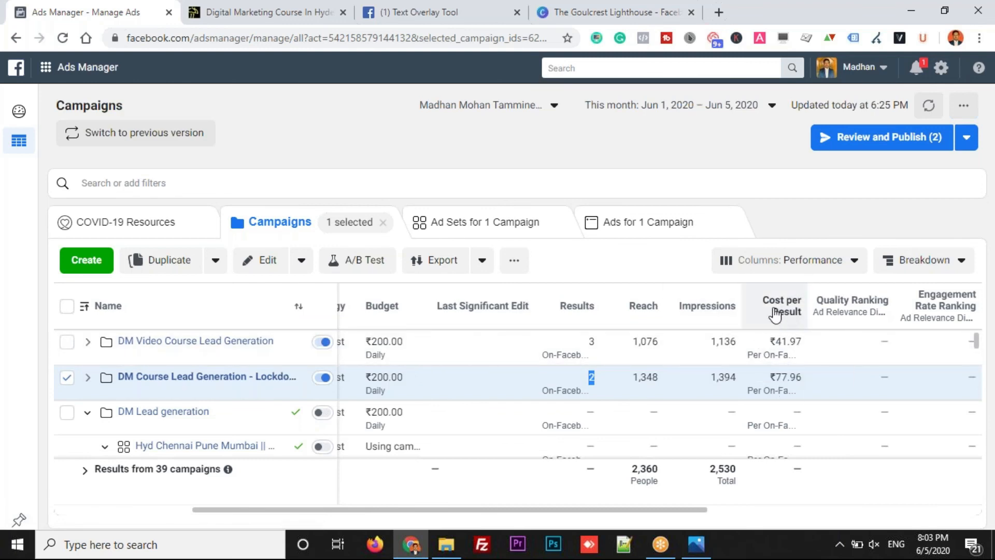
left_click_drag(775, 342, 802, 342)
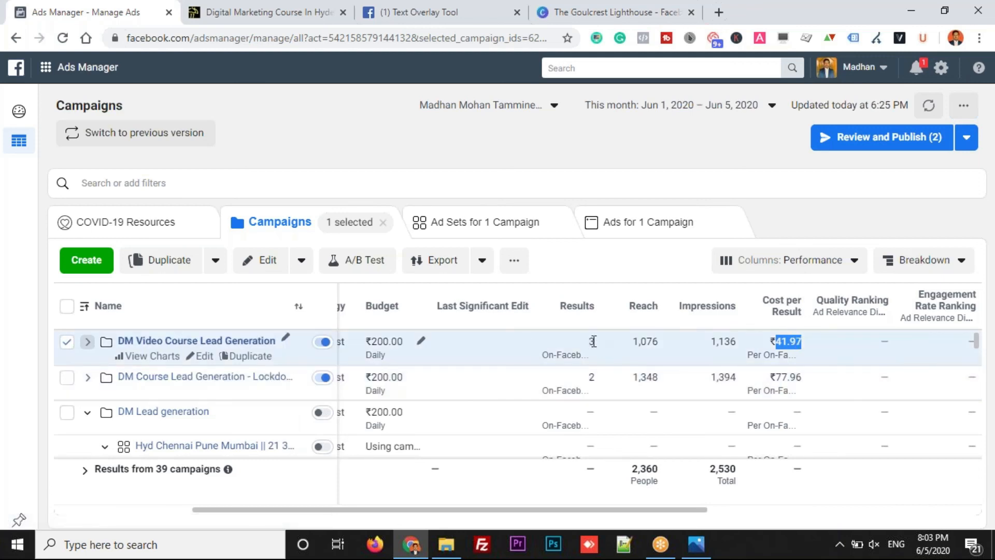
left_click_drag(593, 341, 589, 345)
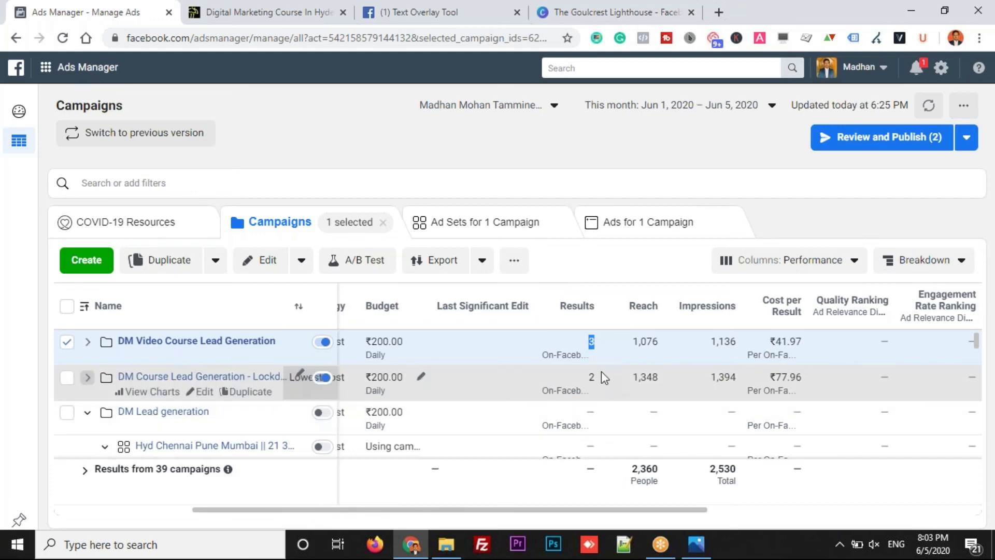
left_click_drag(599, 372, 580, 377)
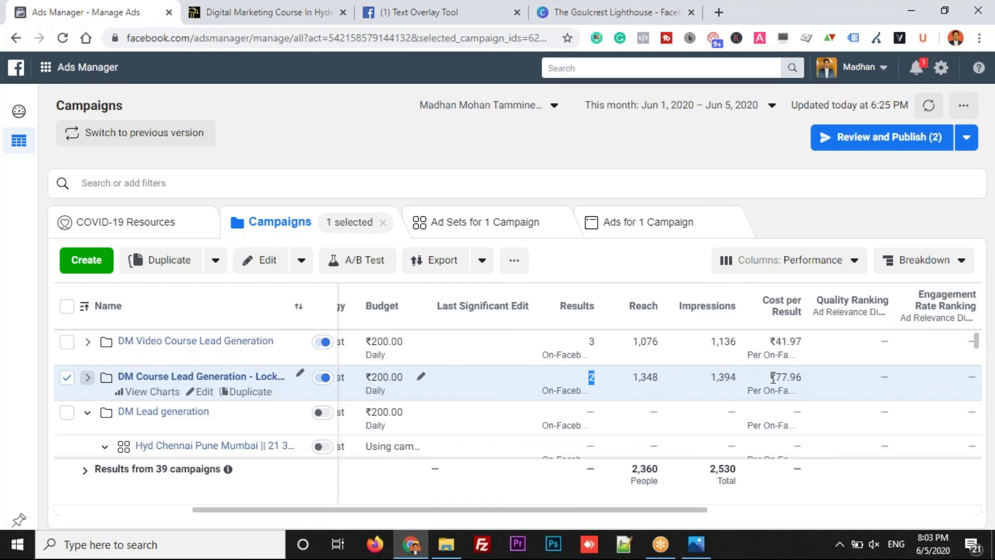
left_click_drag(547, 515, 691, 346)
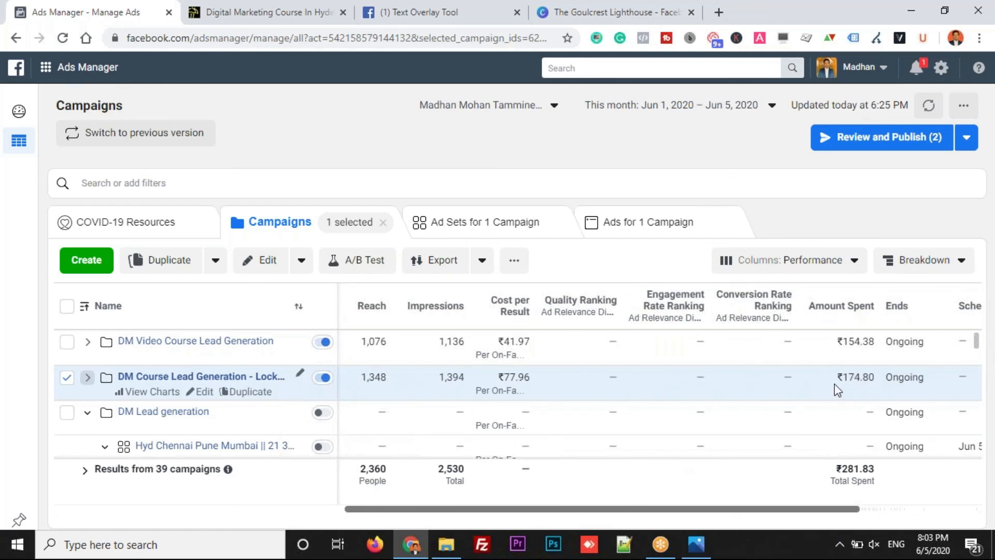
left_click_drag(835, 378, 878, 379)
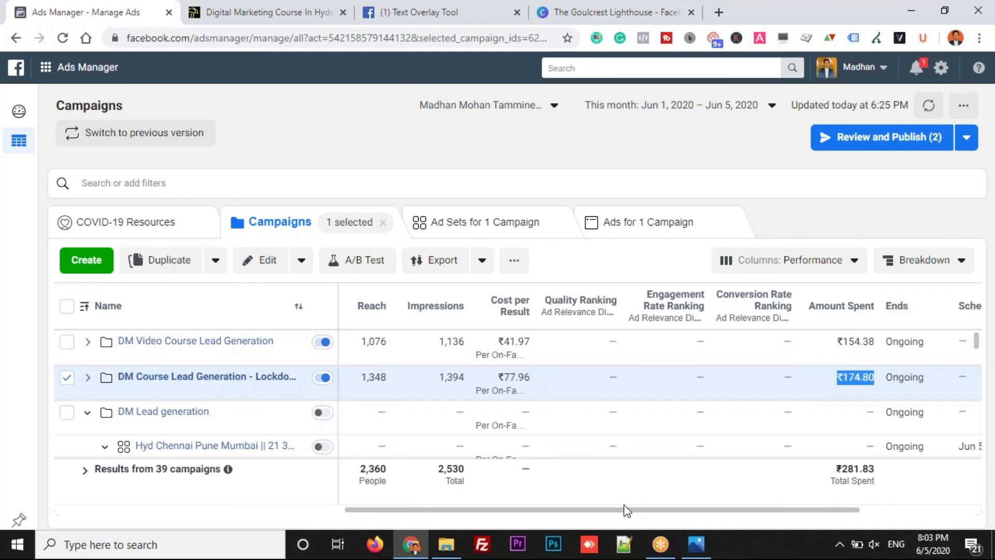
left_click_drag(617, 511, 367, 516)
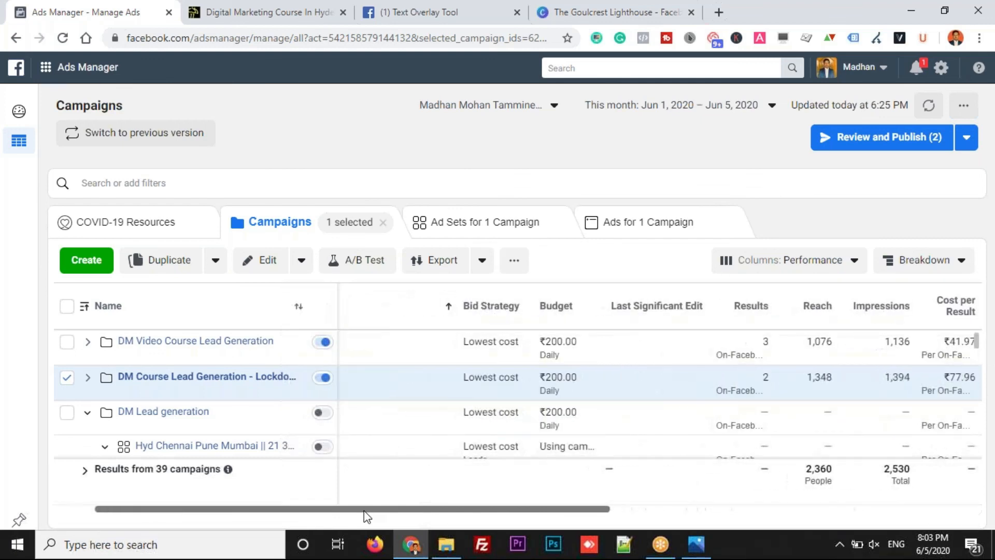
Download the new leads from the DM Video Course Lead Generation campaign's ad as an XLS file
left_click(766, 342)
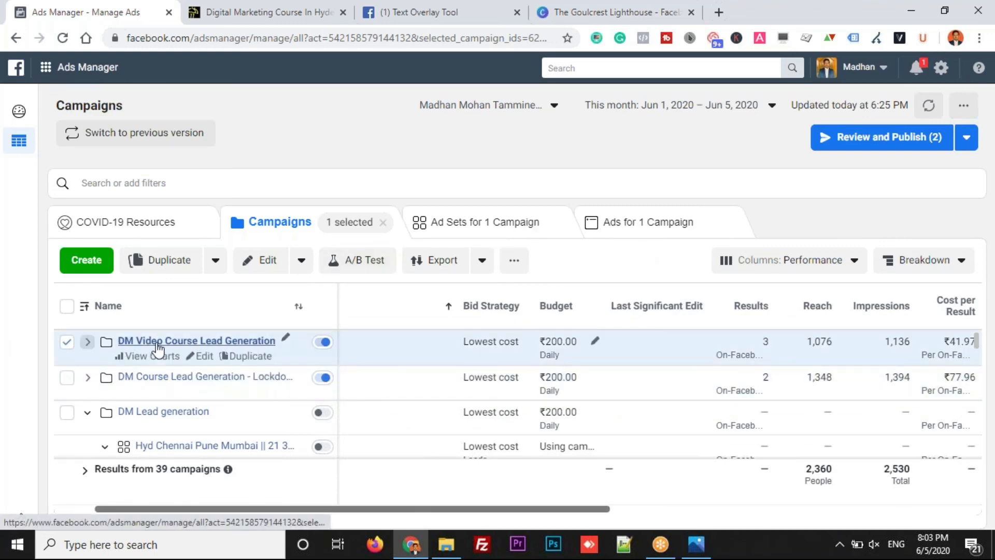
left_click(645, 224)
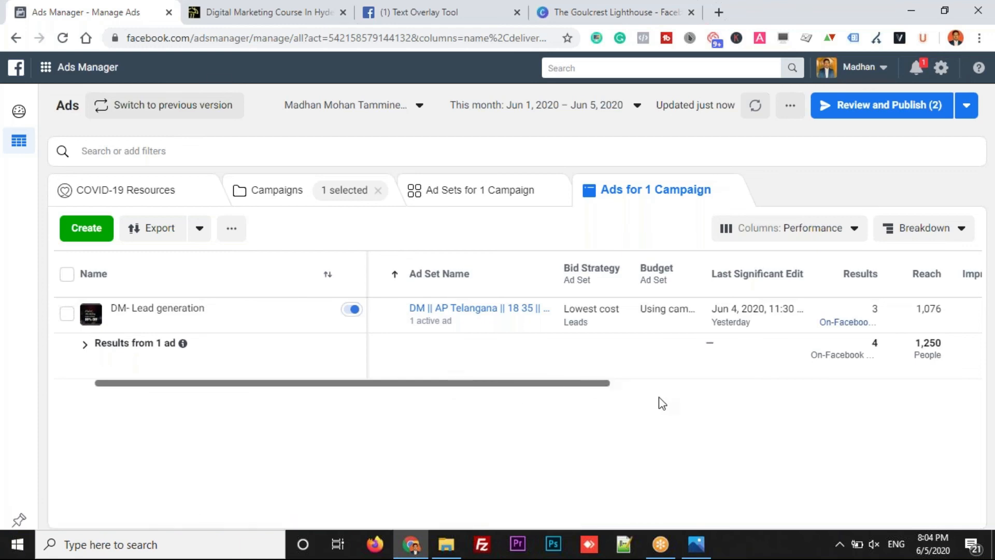
scroll(662, 403, "right", 5)
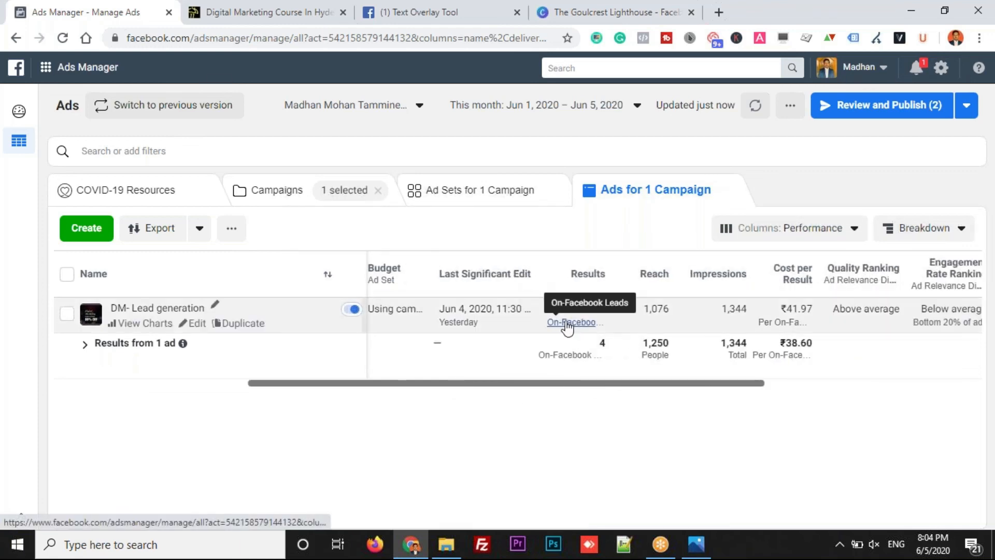
left_click(568, 326)
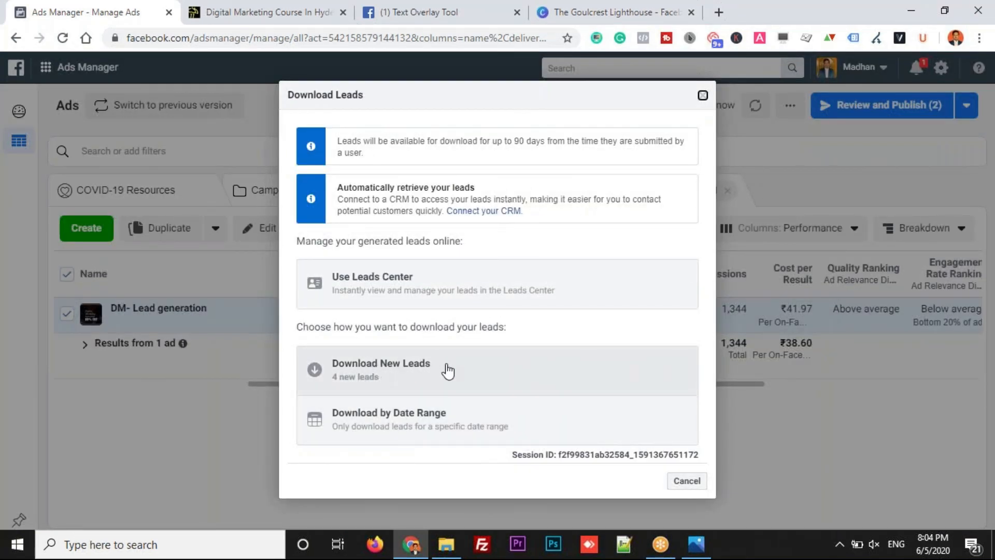
left_click(404, 371)
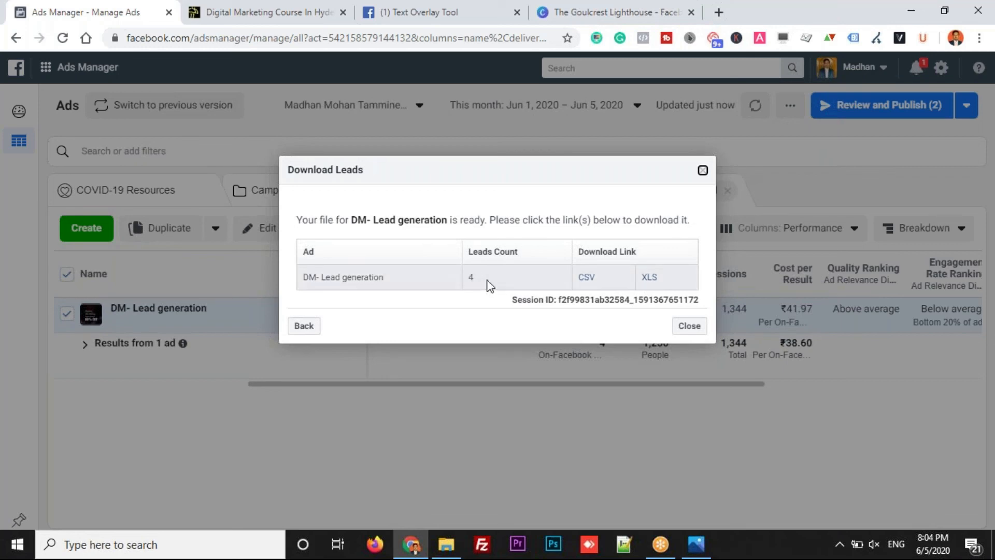
left_click(650, 278)
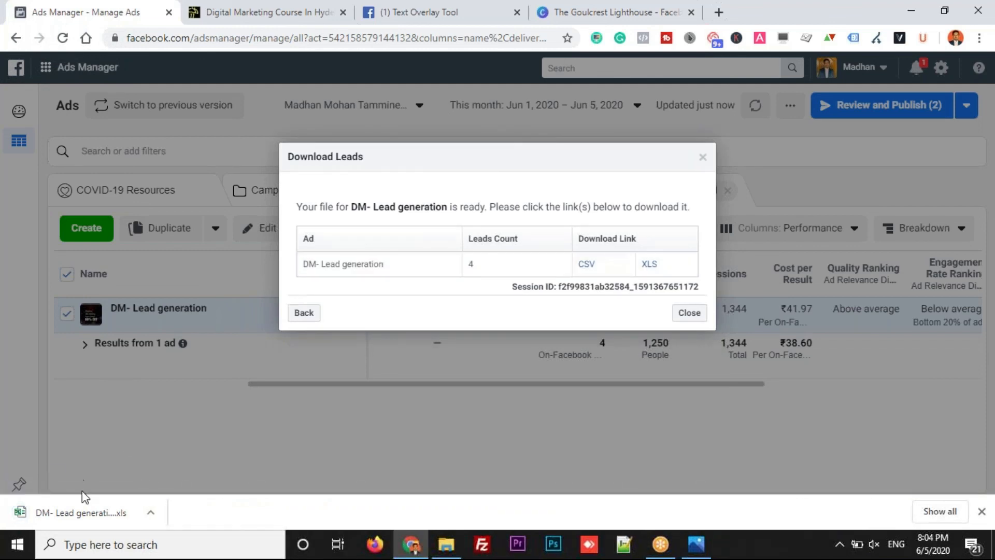
Open the downloaded leads file in Excel and dismiss the subscription notice to view the lead data
left_click(86, 513)
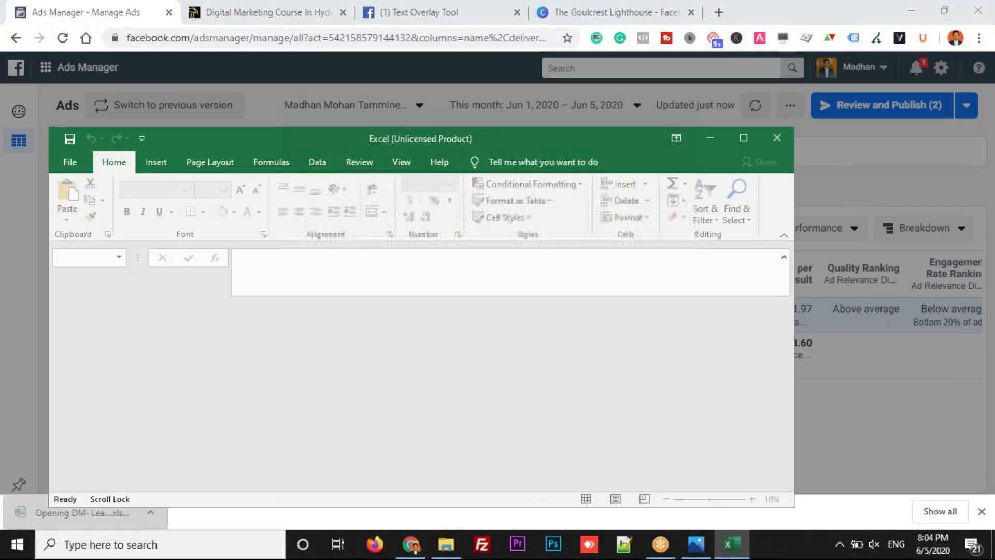
left_click(444, 313)
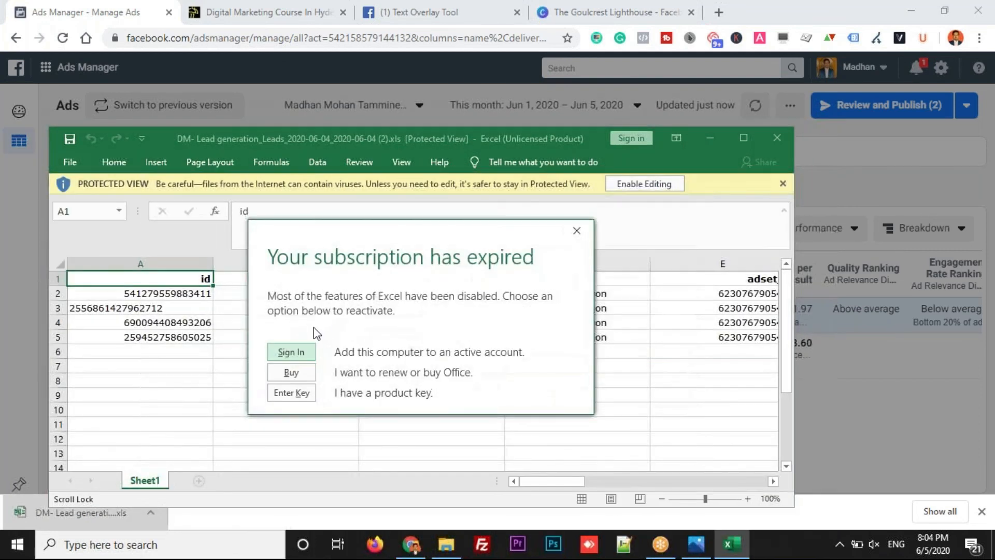
left_click(581, 224)
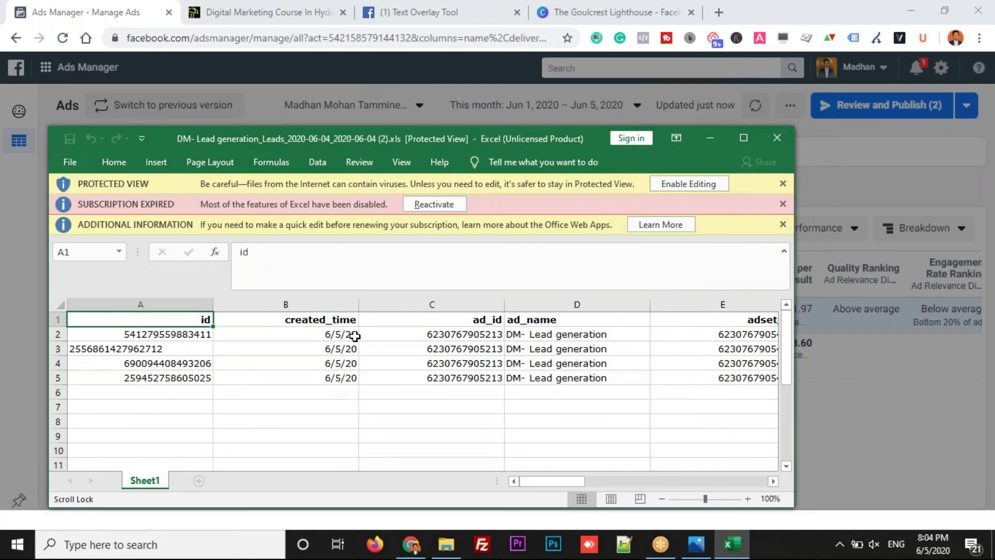
mouse_move(551, 483)
left_mouse_down()
mouse_move(674, 468)
mouse_move(547, 464)
mouse_move(713, 476)
mouse_move(532, 488)
left_mouse_up()
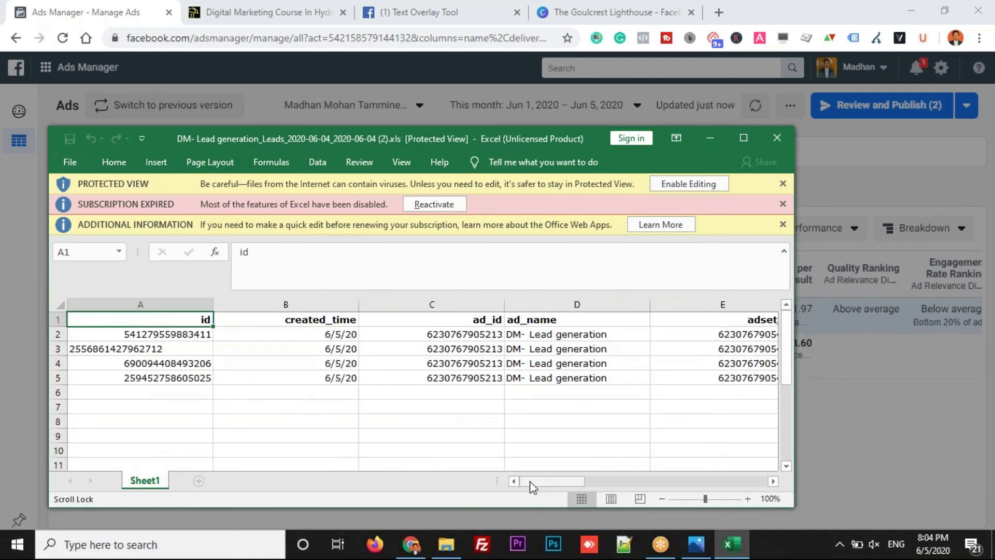